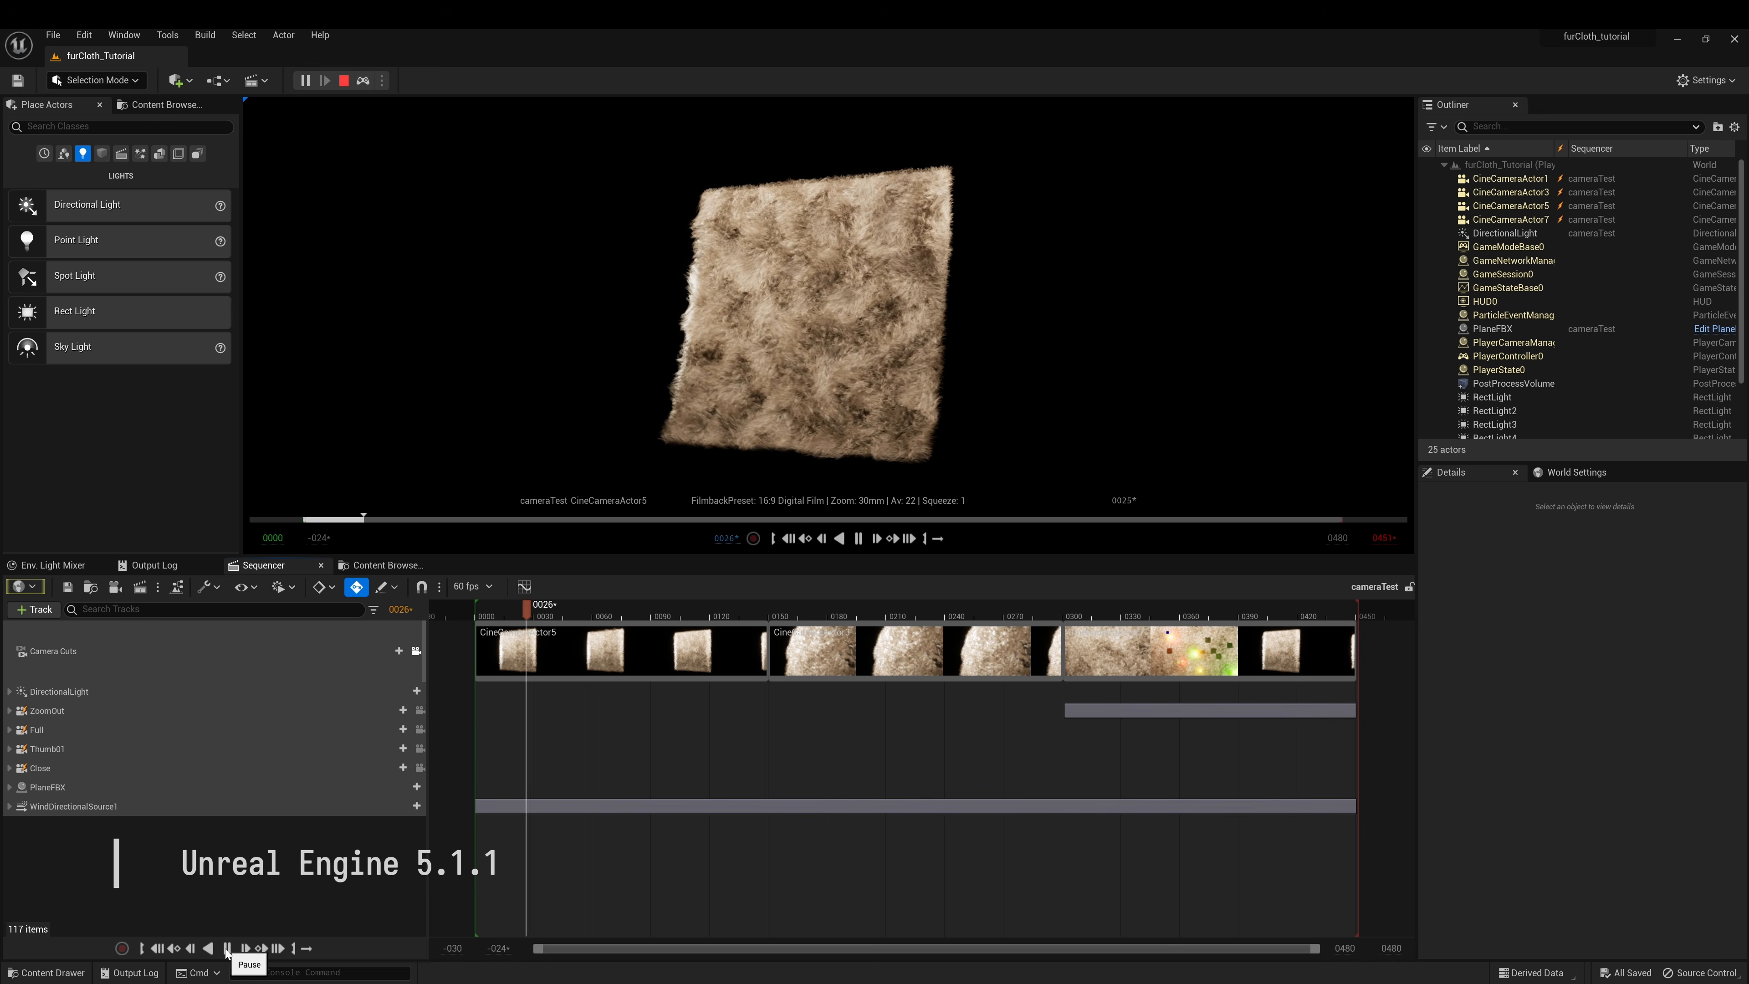
Stop playback of the fur-covered plane simulation
left_click(228, 950)
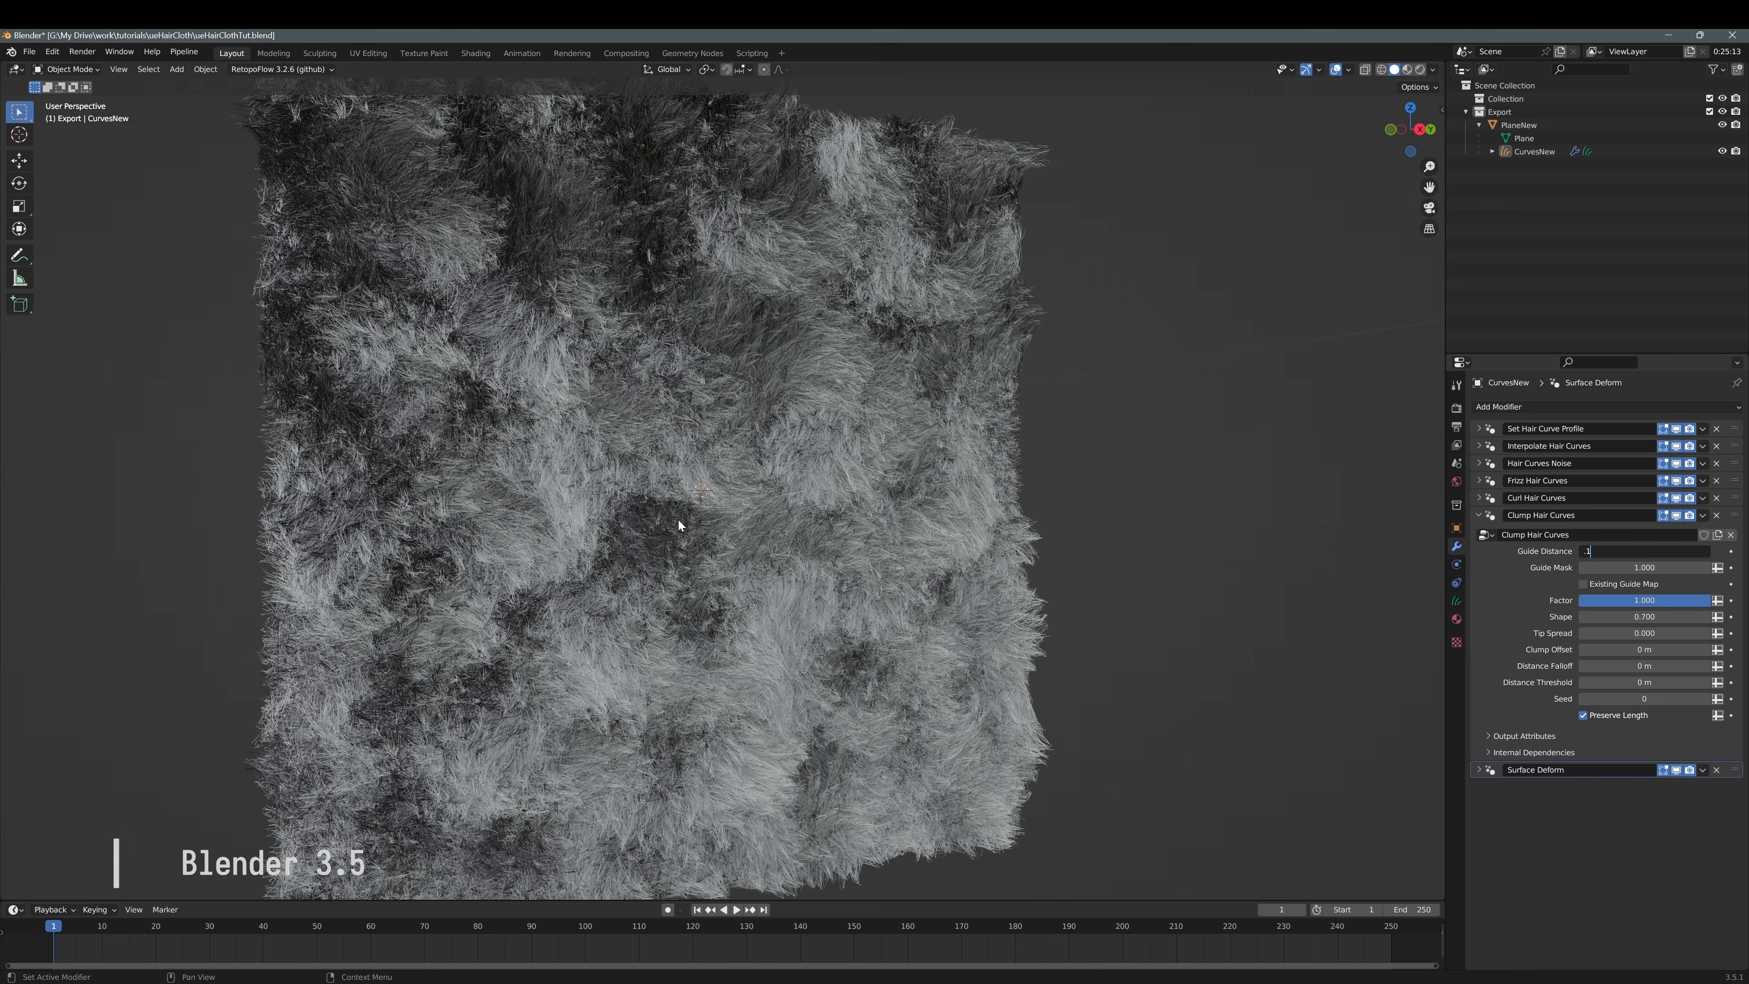
Try a Clump Hair Curves guide distance of 0.01, then settle on 0.05
key("Return")
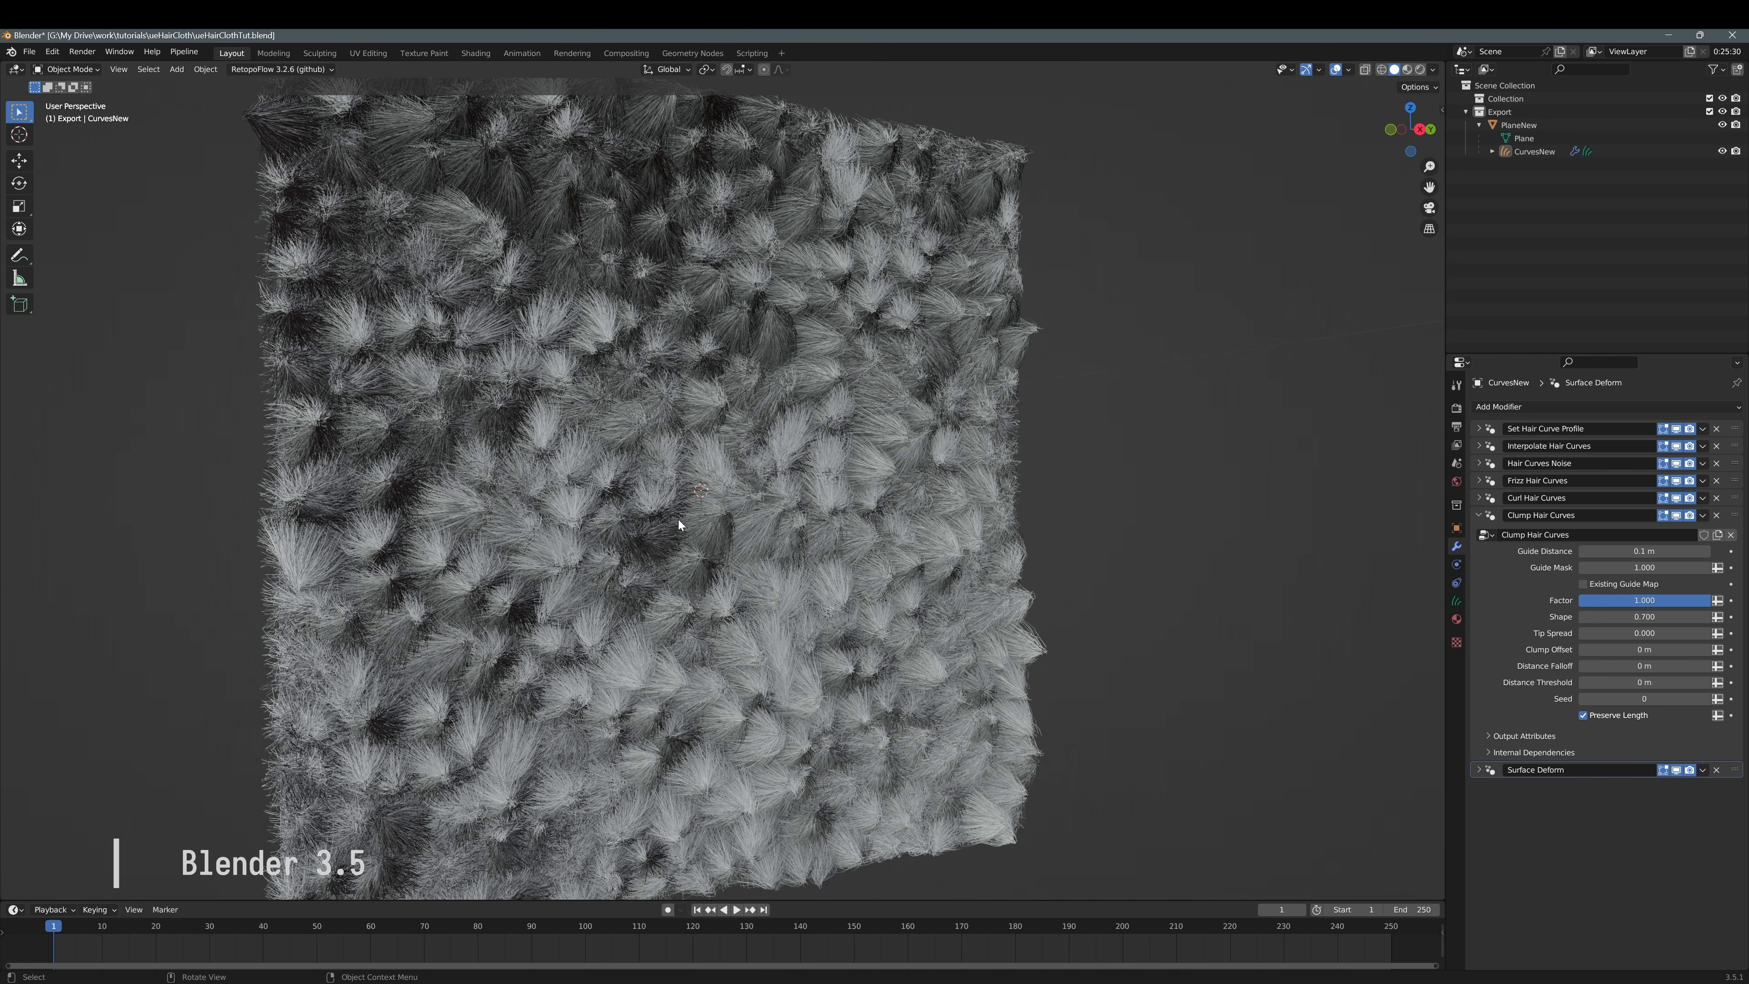
middle_click_drag(847, 488, 1324, 487)
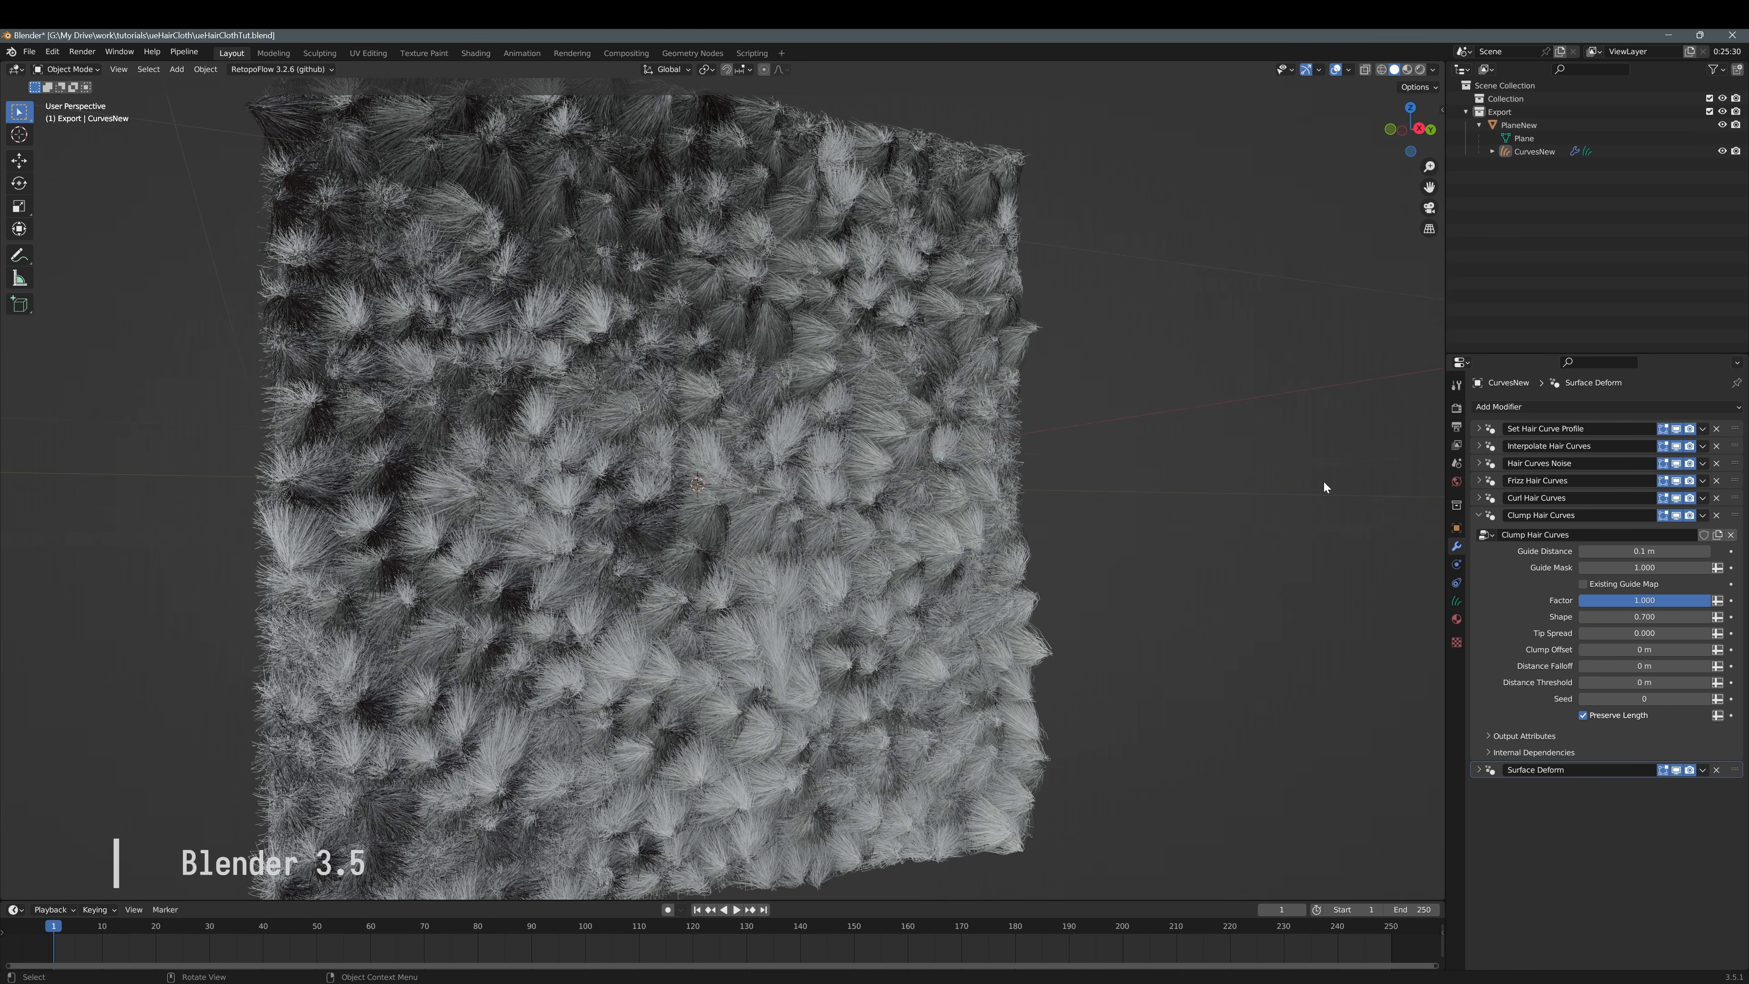
left_click(1660, 554)
type(".01")
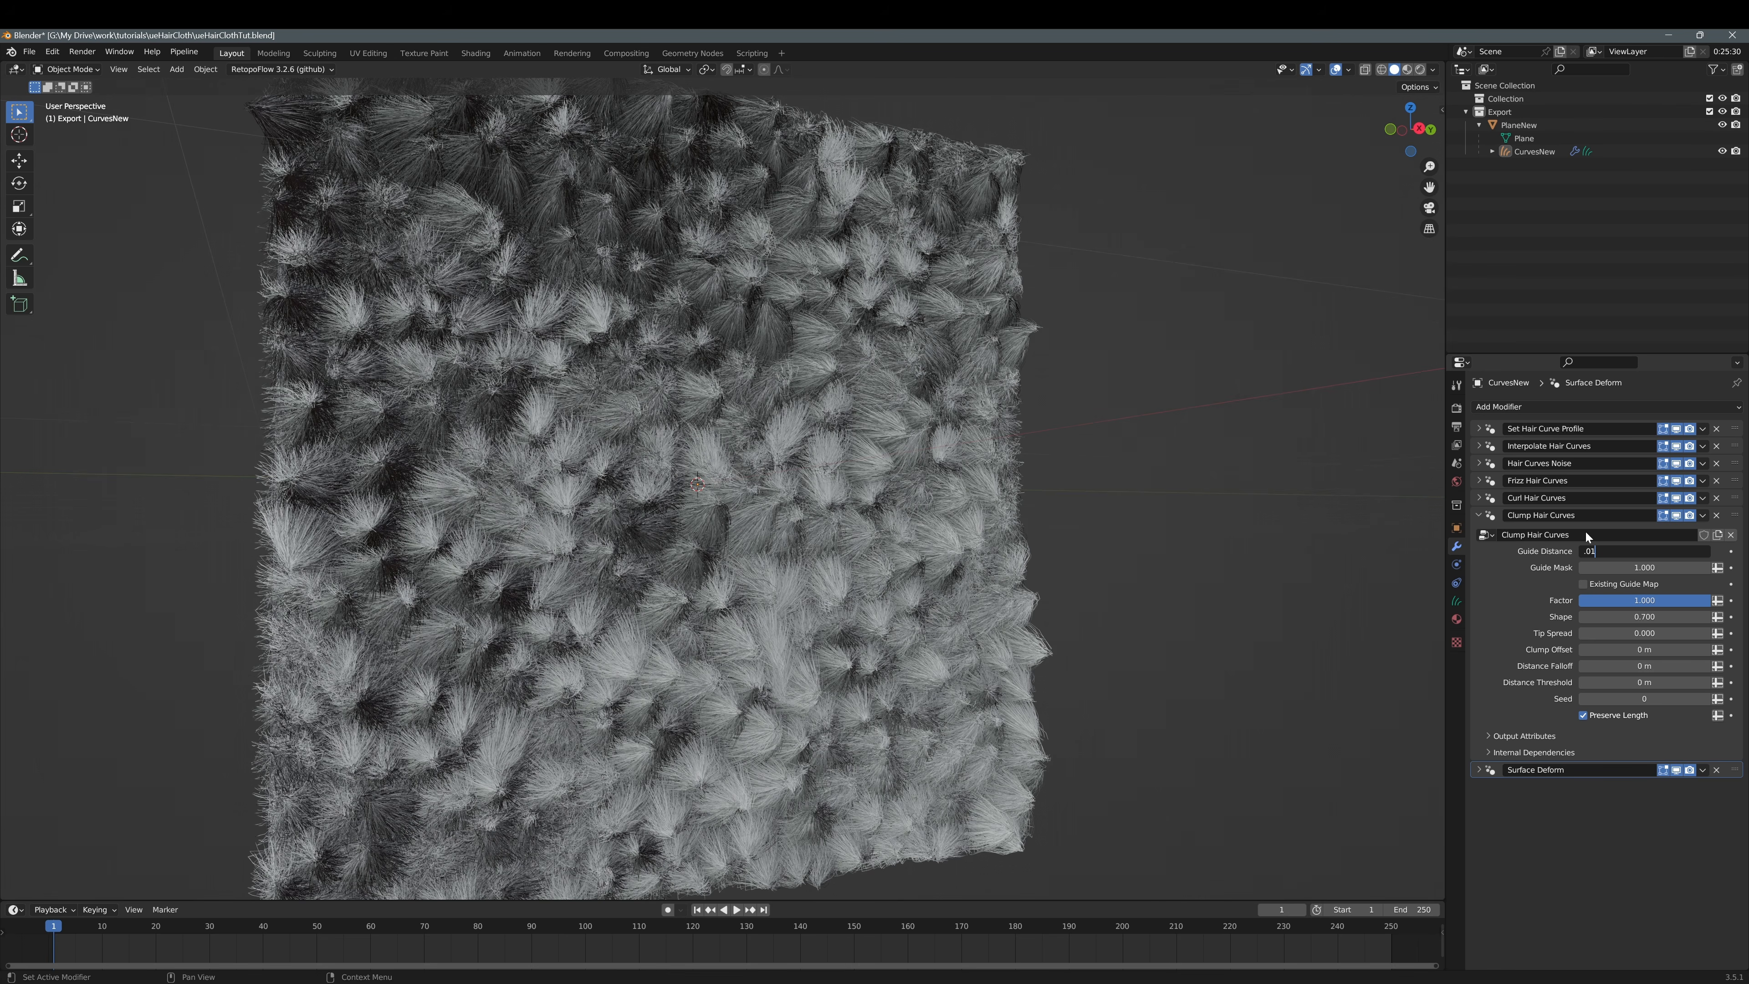
key("Return")
middle_click_drag(684, 508, 723, 489)
scroll(722, 488, "up", 4)
left_click(1653, 549)
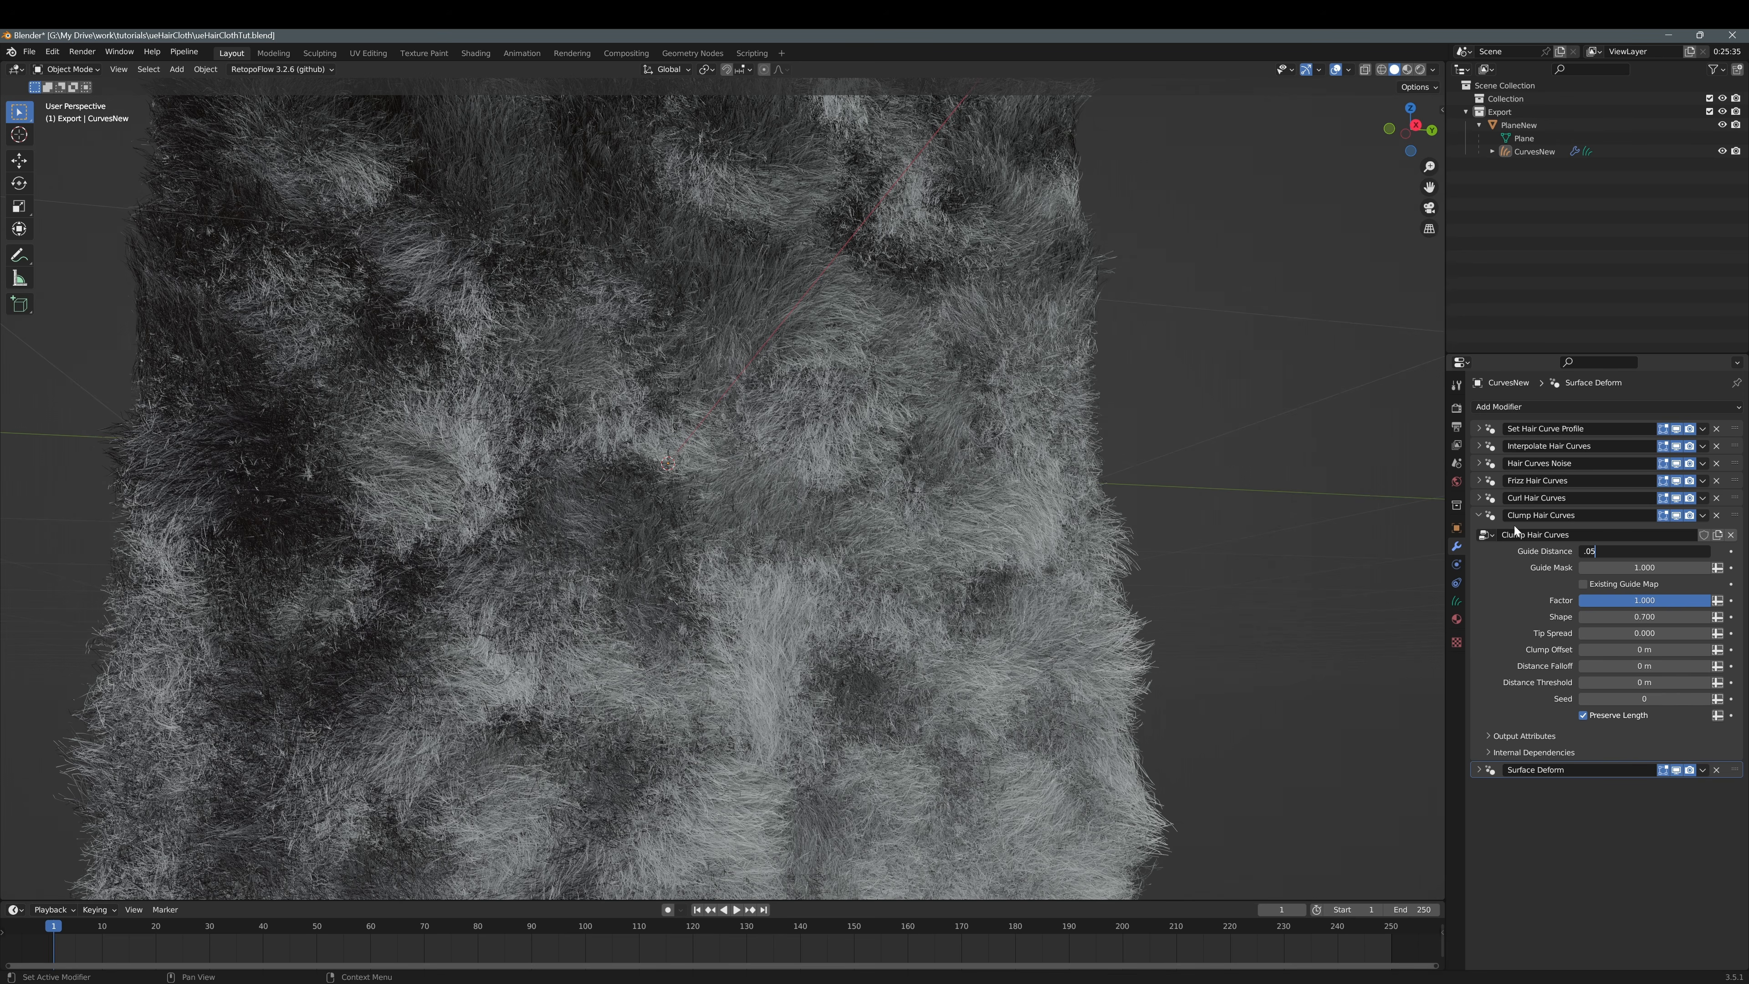
type(".05")
key("Return")
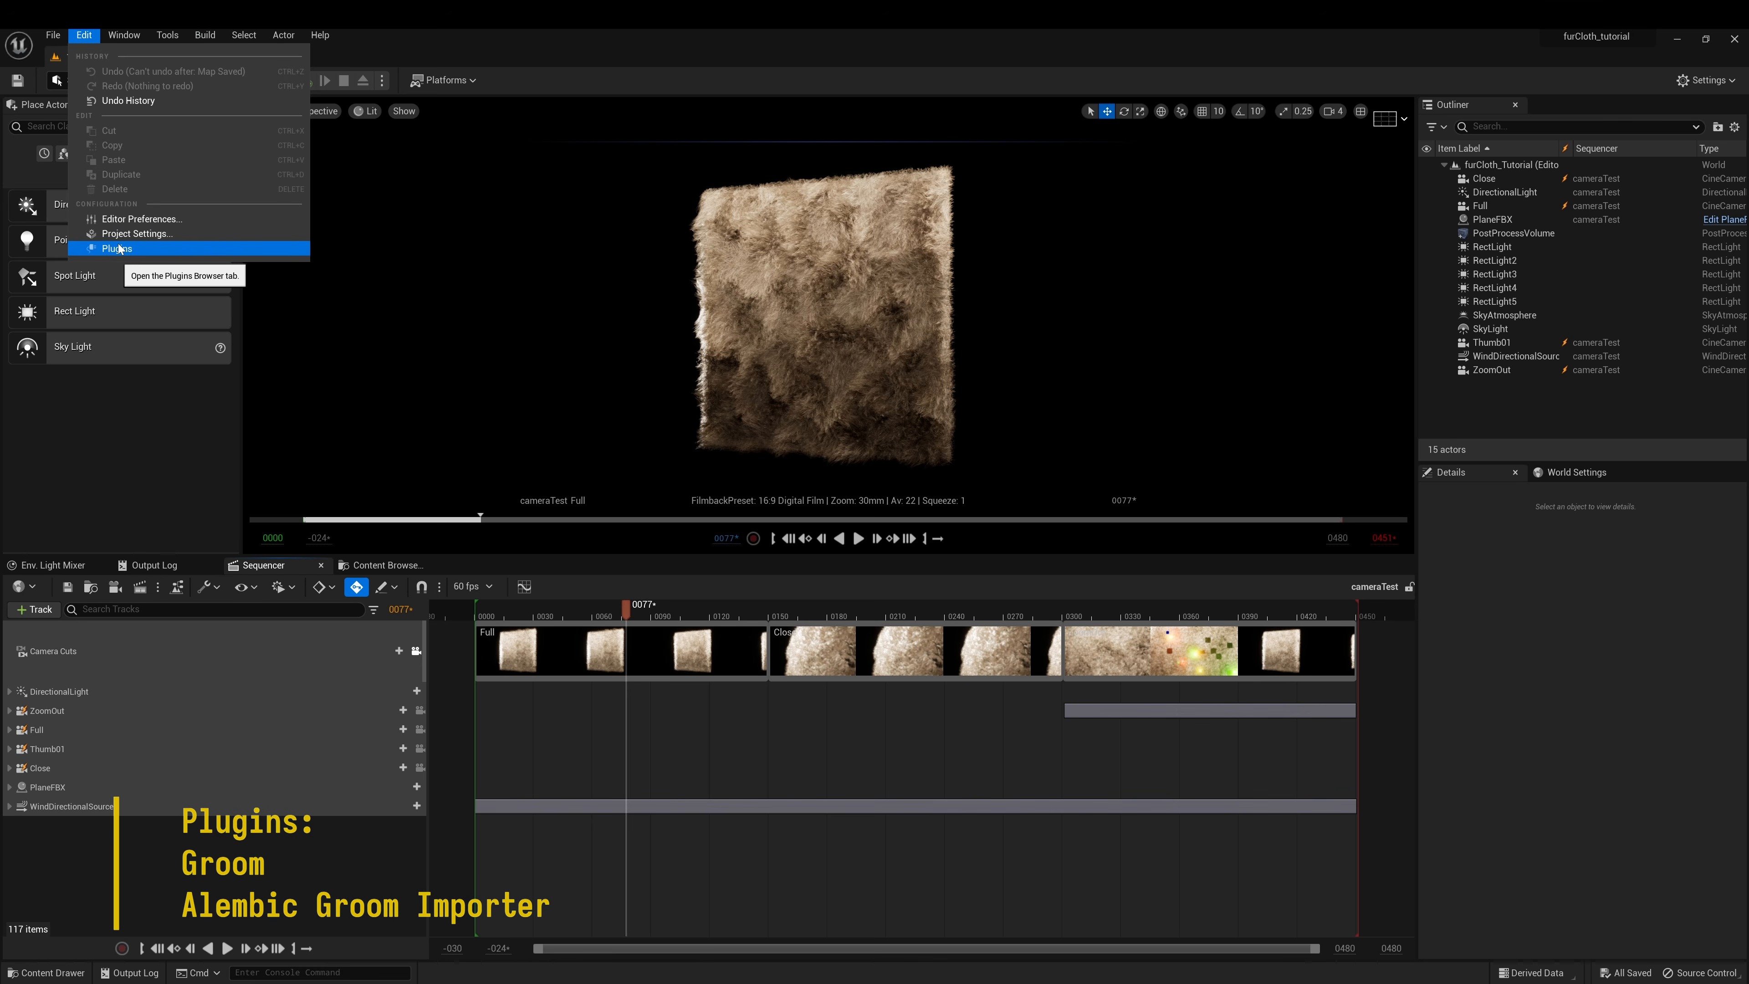
Confirm the Groom and Editor Scripting plugins are enabled in the Plugins browser
left_click(124, 241)
left_click(147, 81)
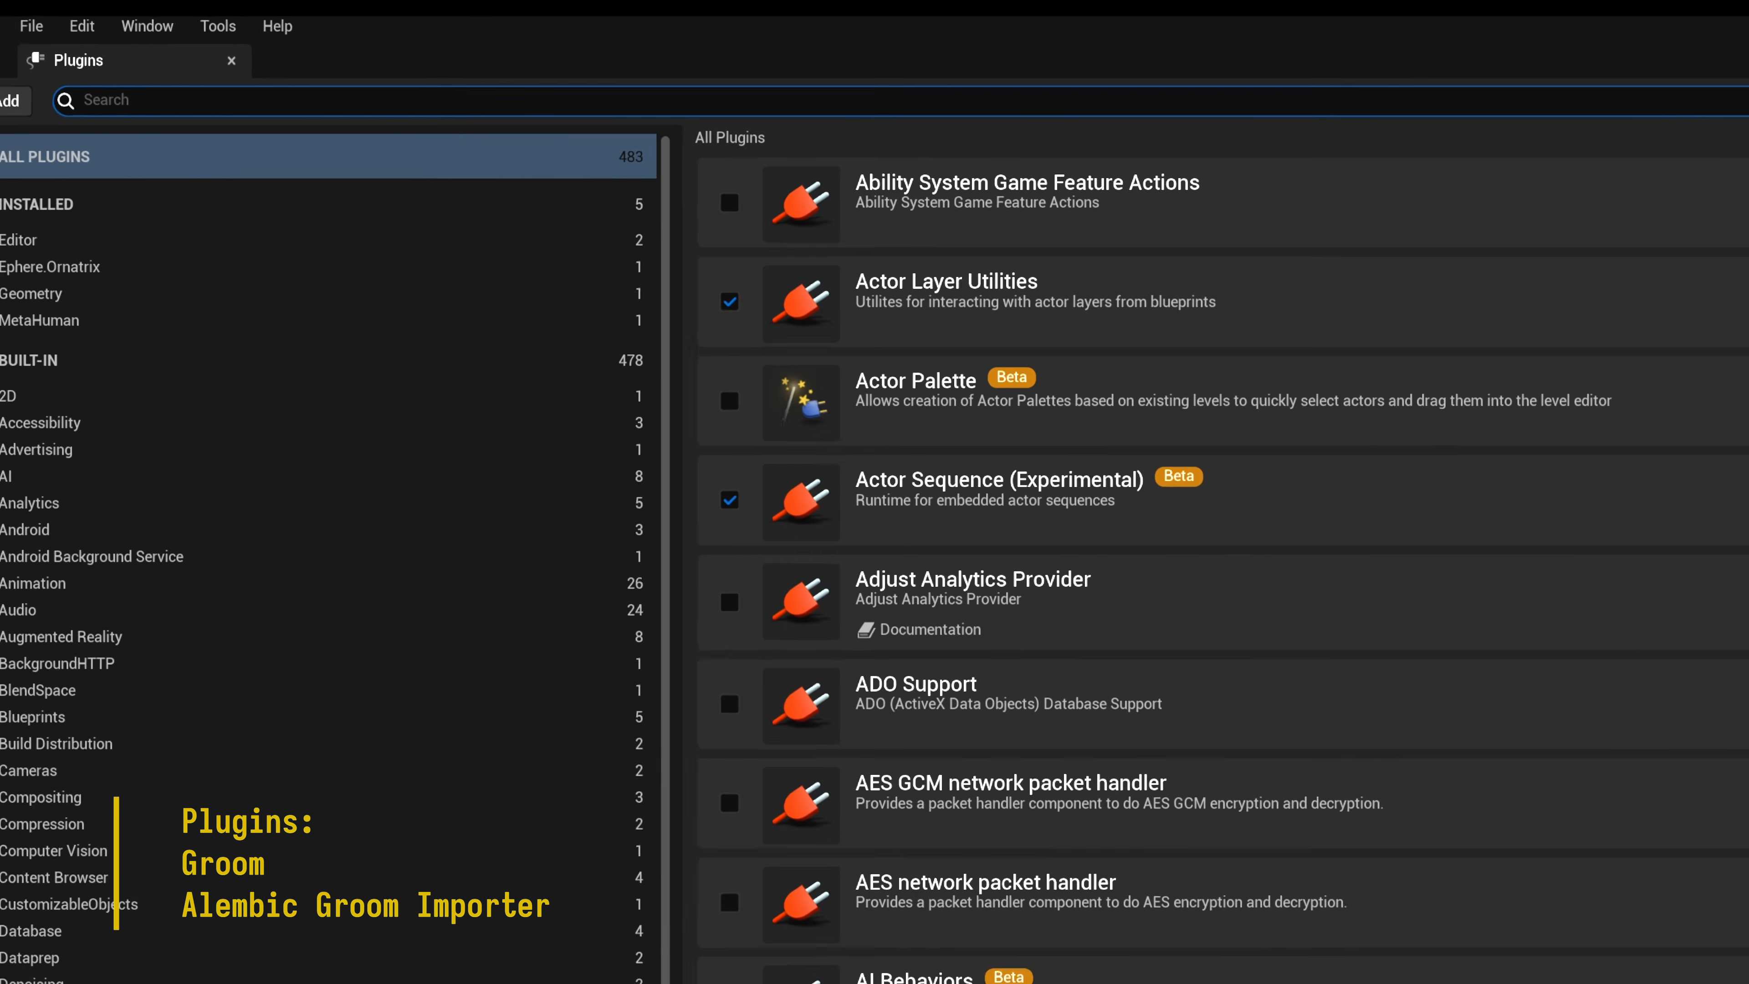
type("groom")
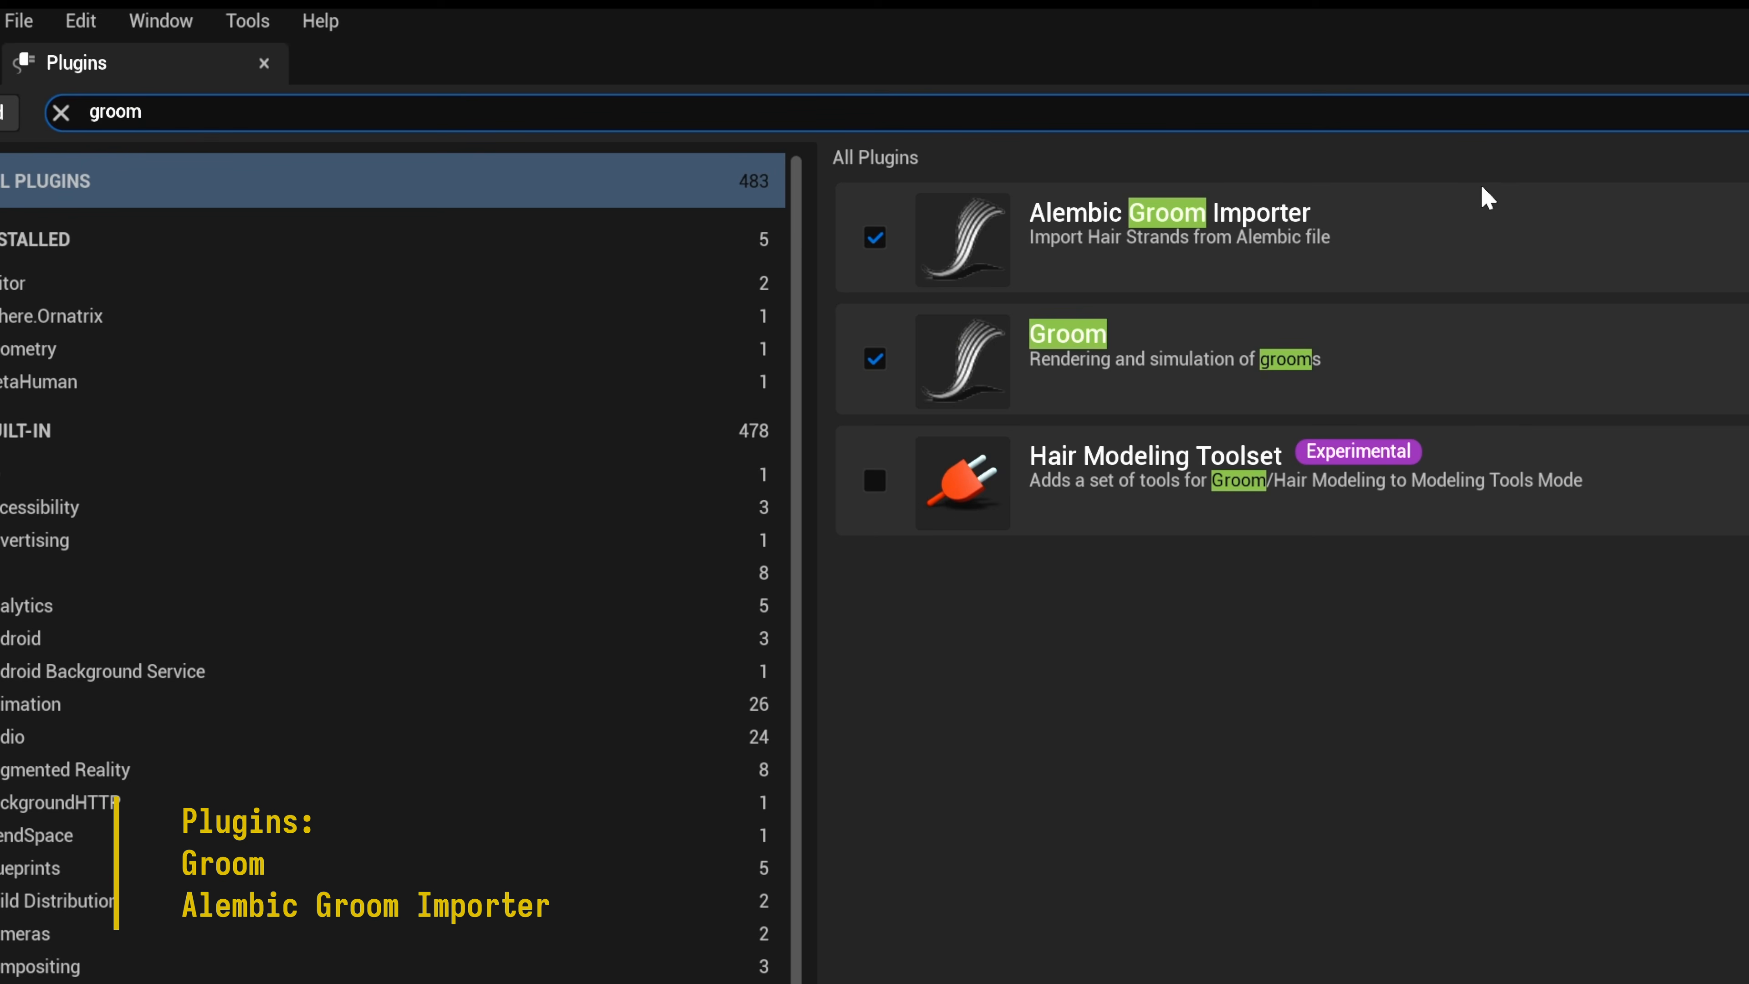
key("ctrl+a")
type("editor scr")
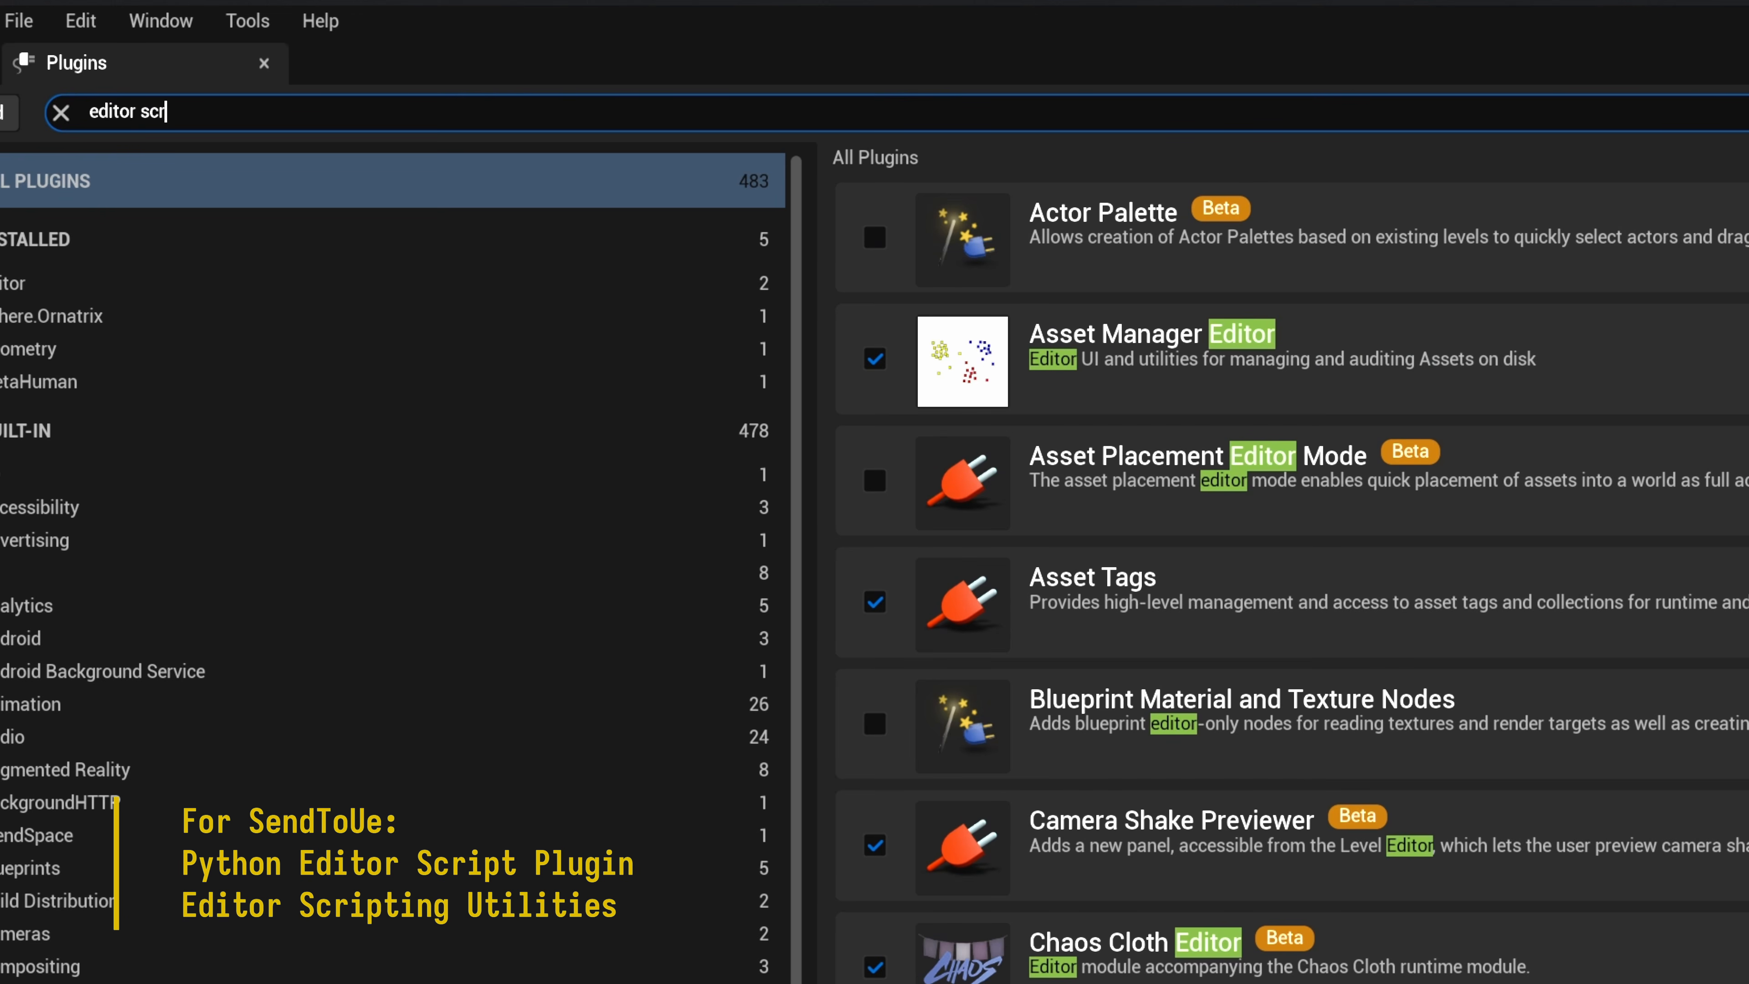
type("ipting")
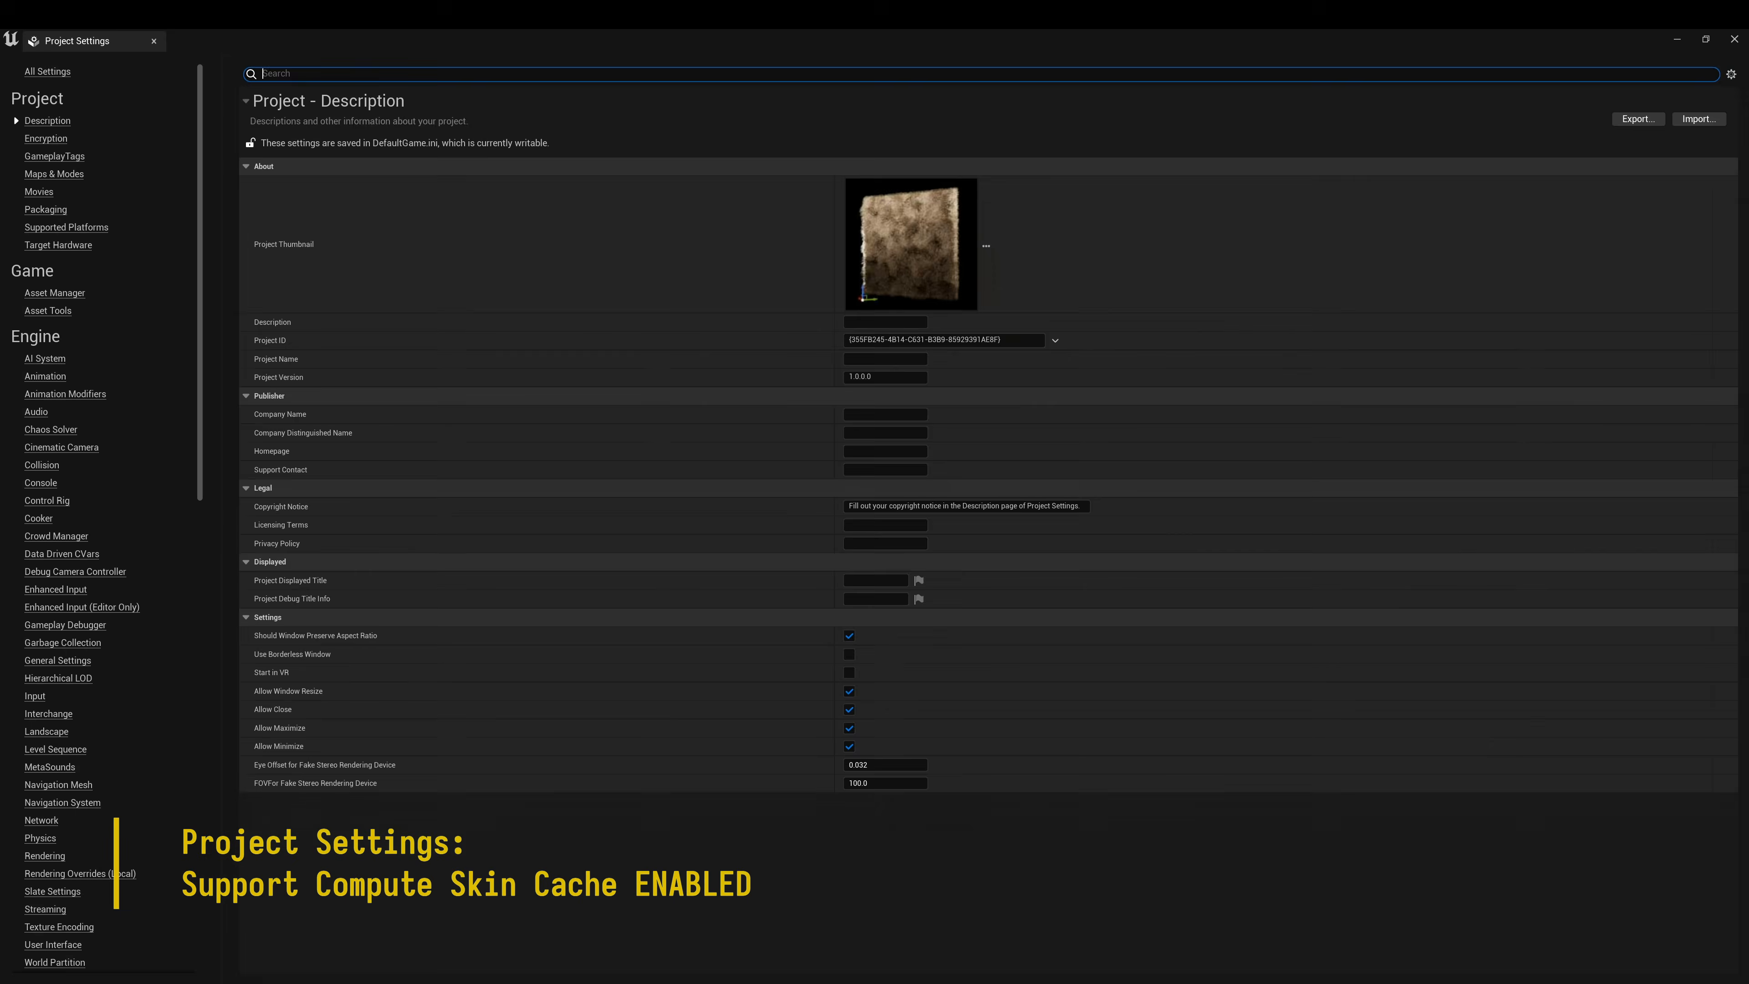
Check the skin cache and execution project settings, and disable Use Less CPU when in Background
type("ski")
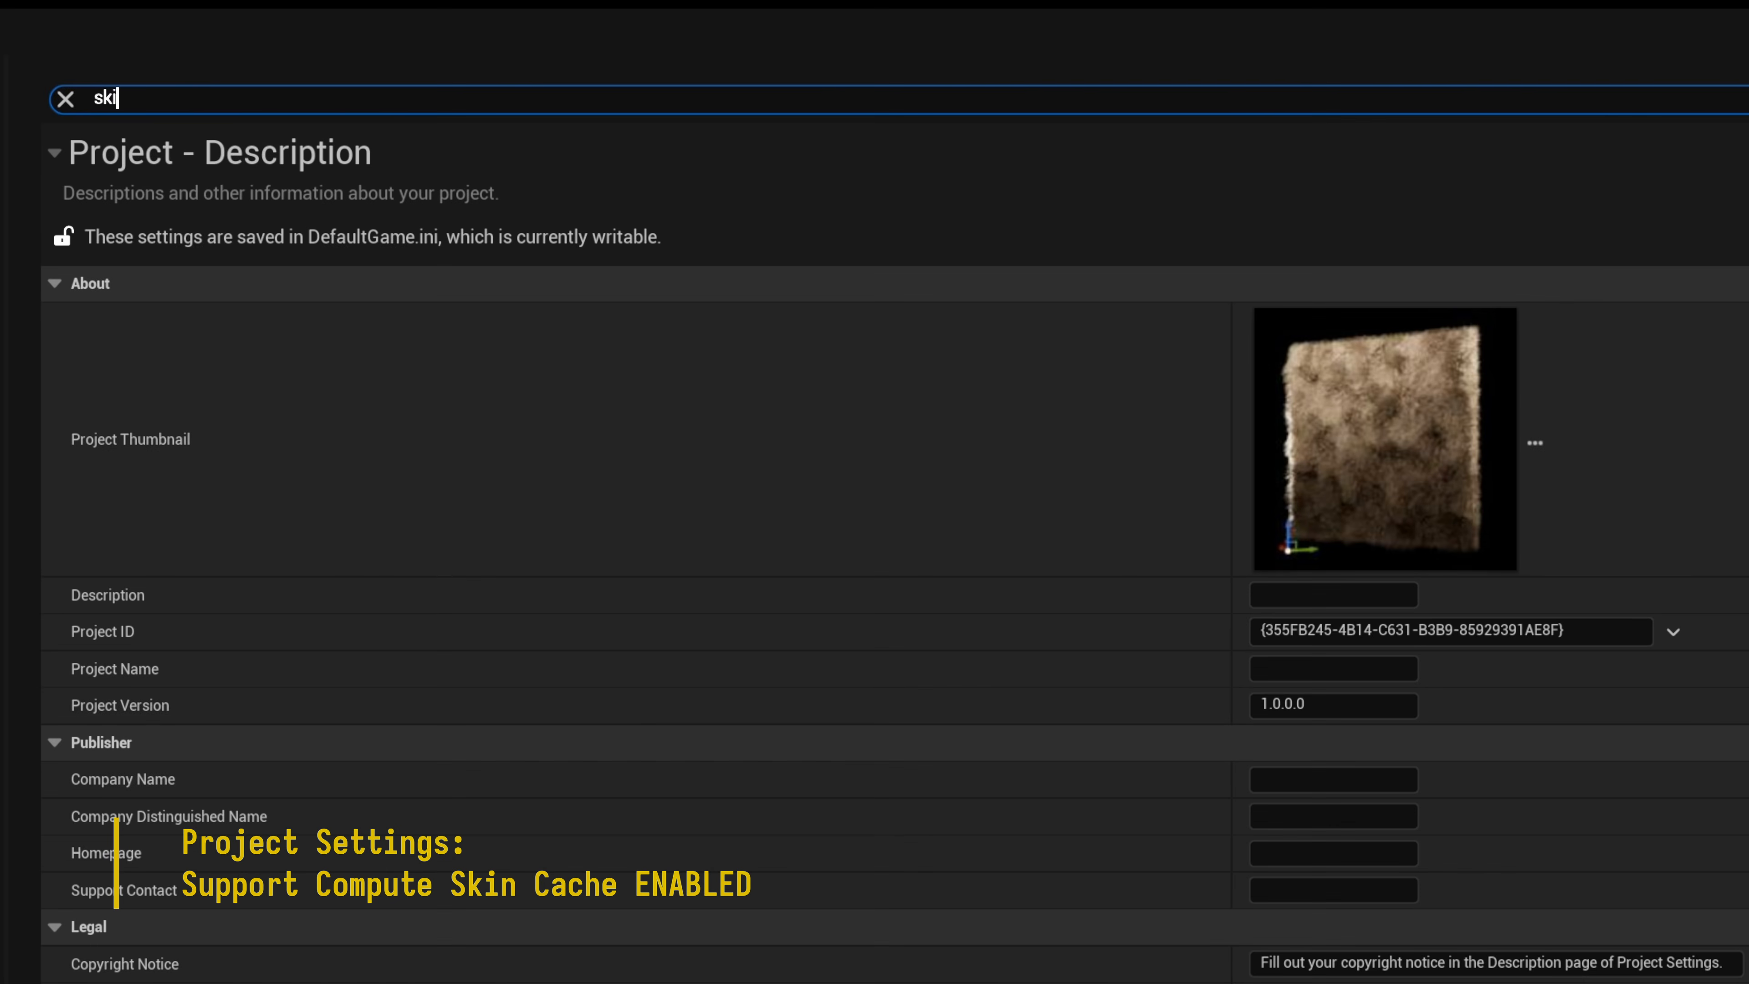
type("n cache")
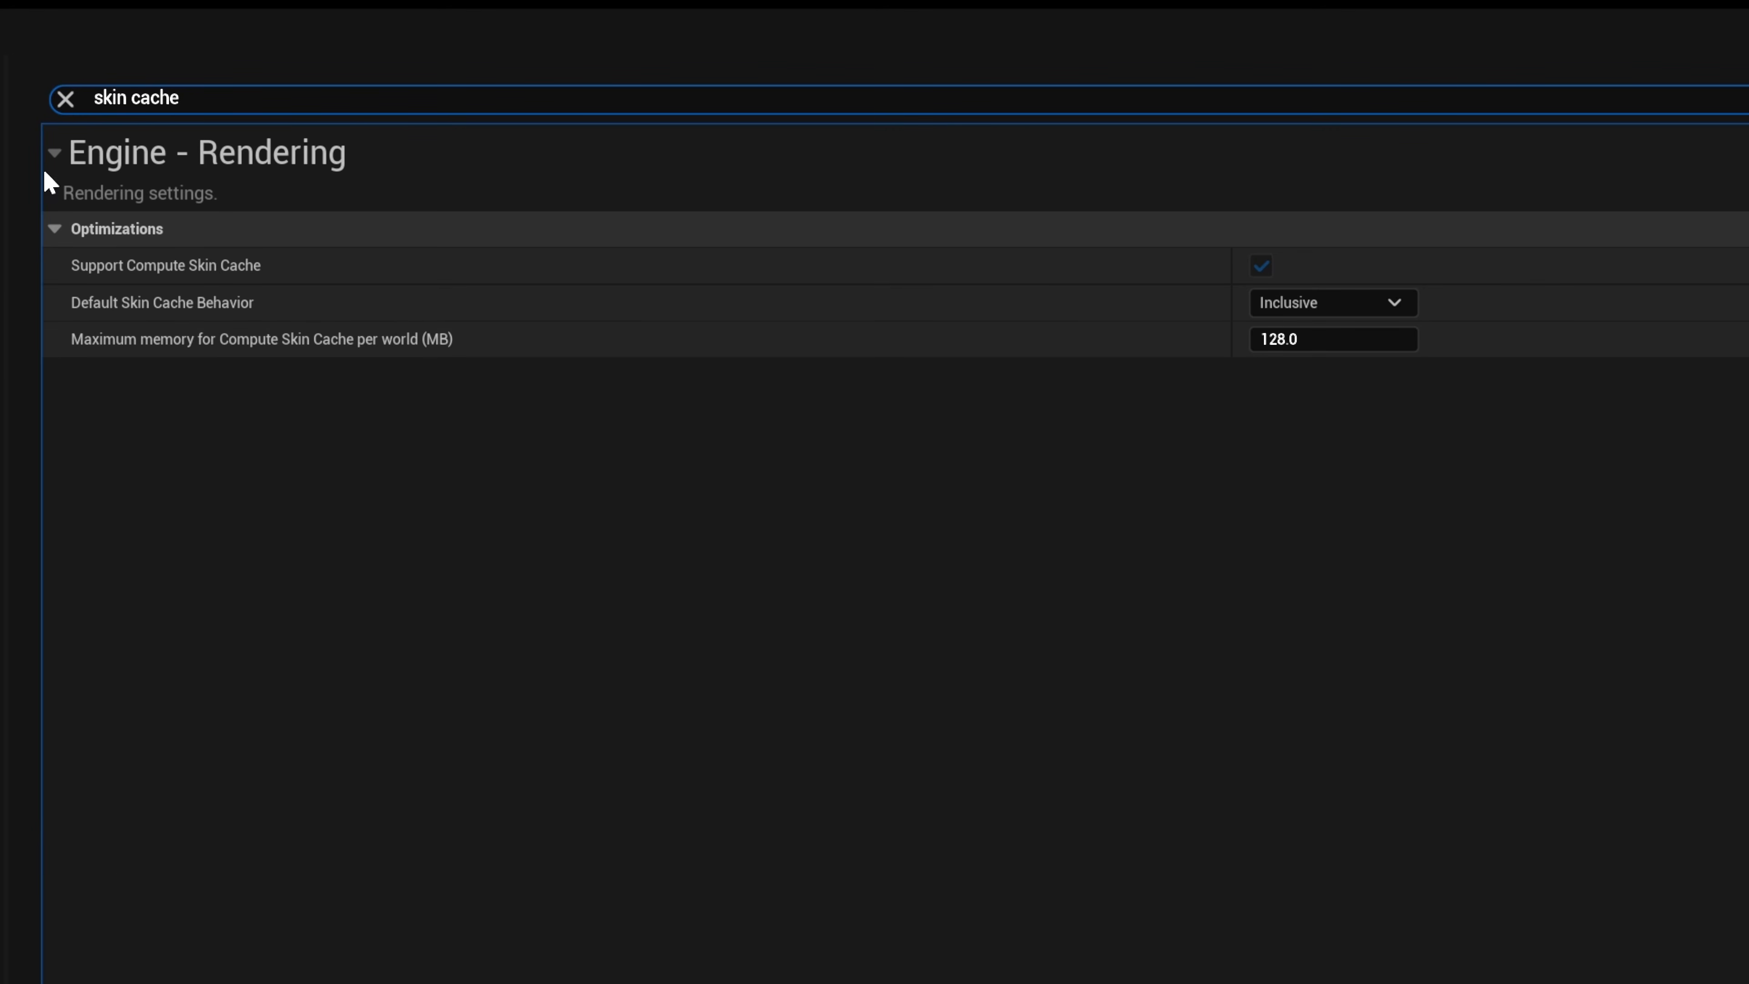
left_click(57, 87)
type("execu")
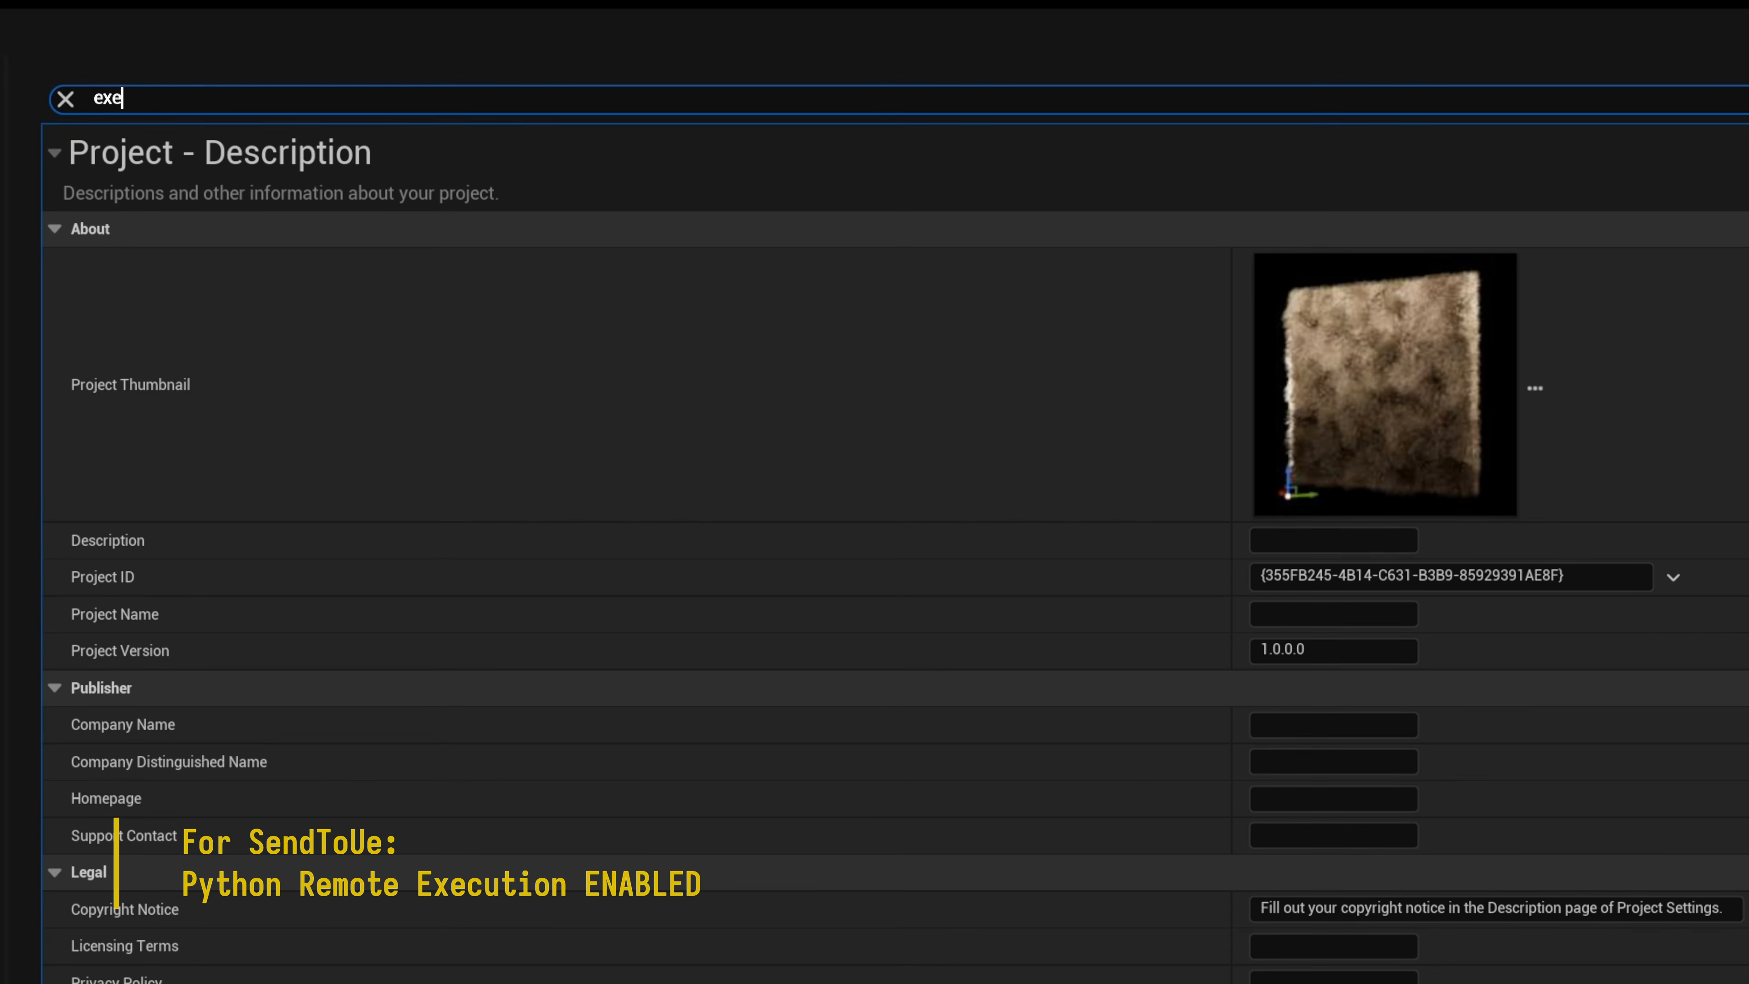
type("tion")
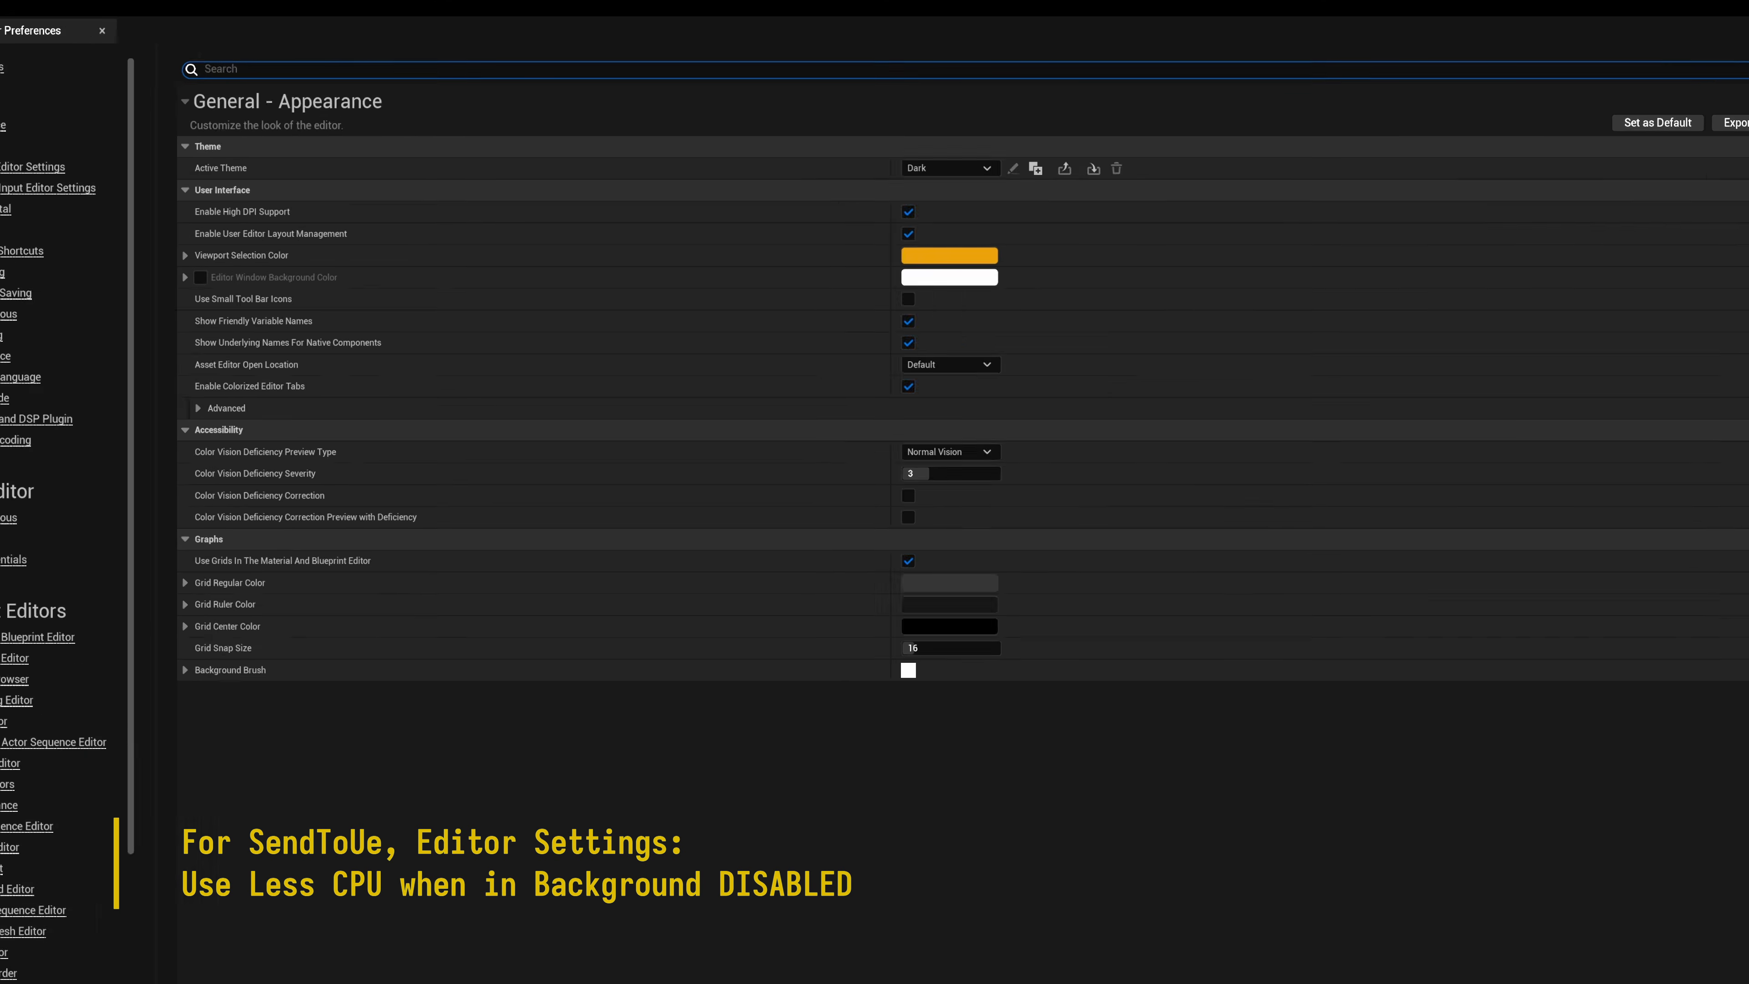
type("use less")
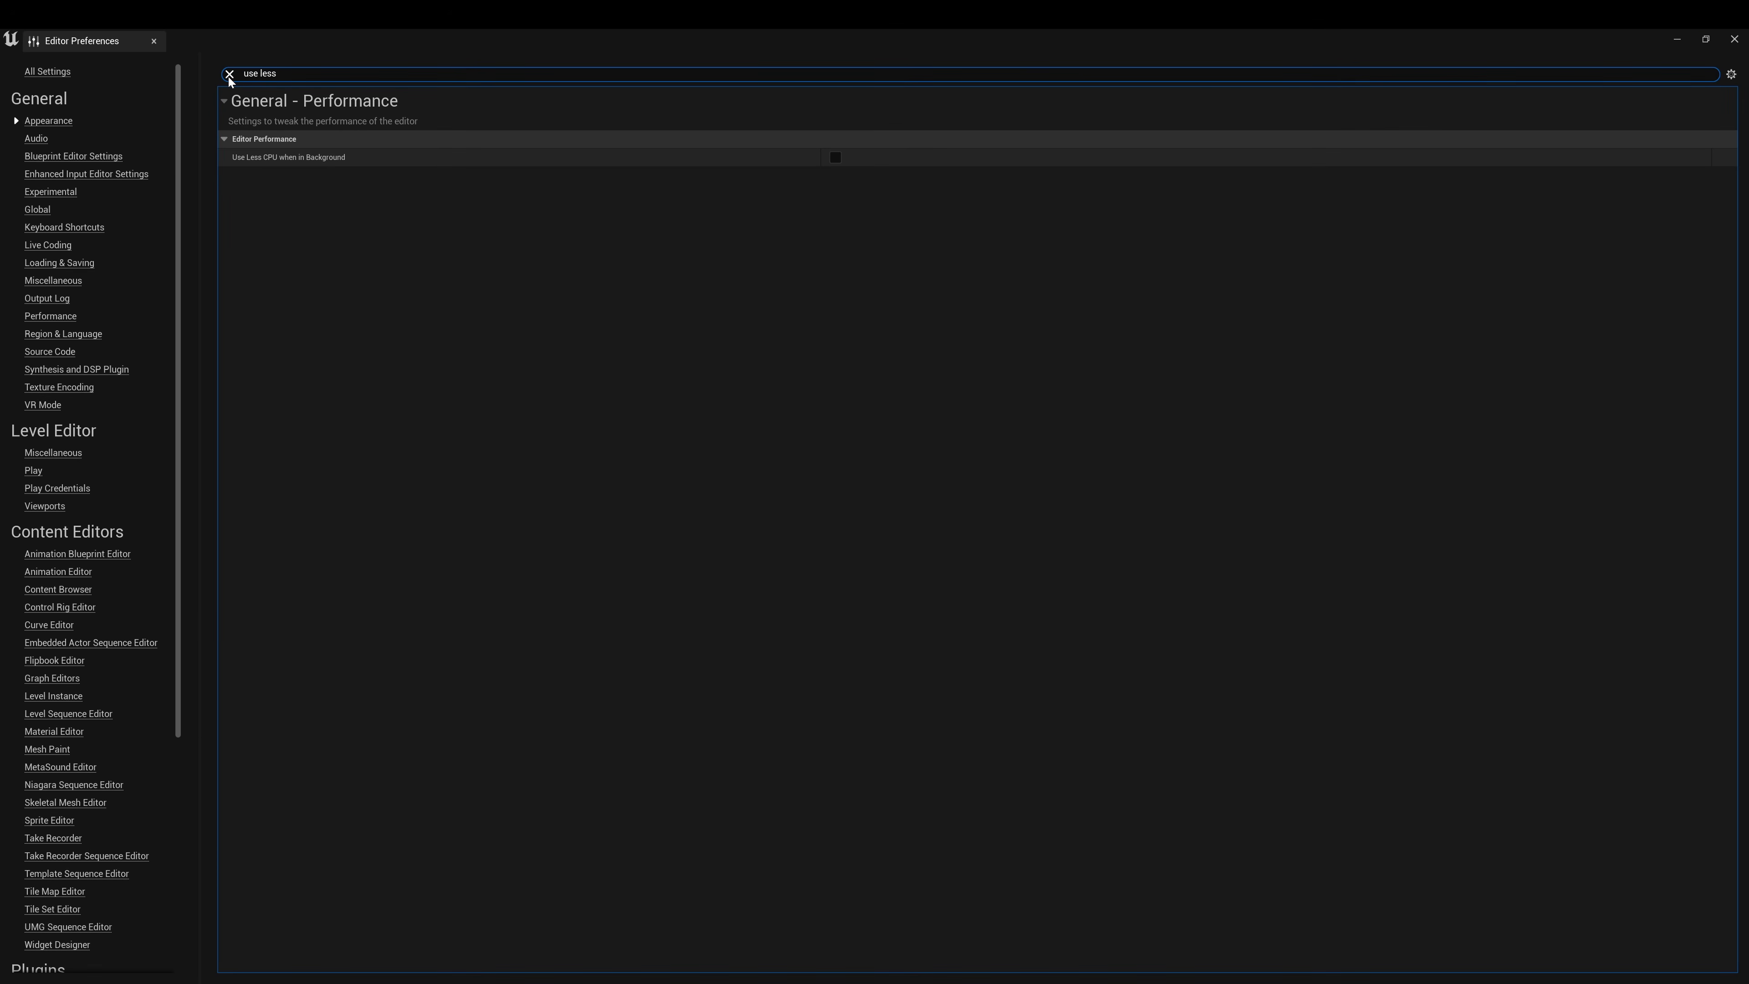
left_click(230, 74)
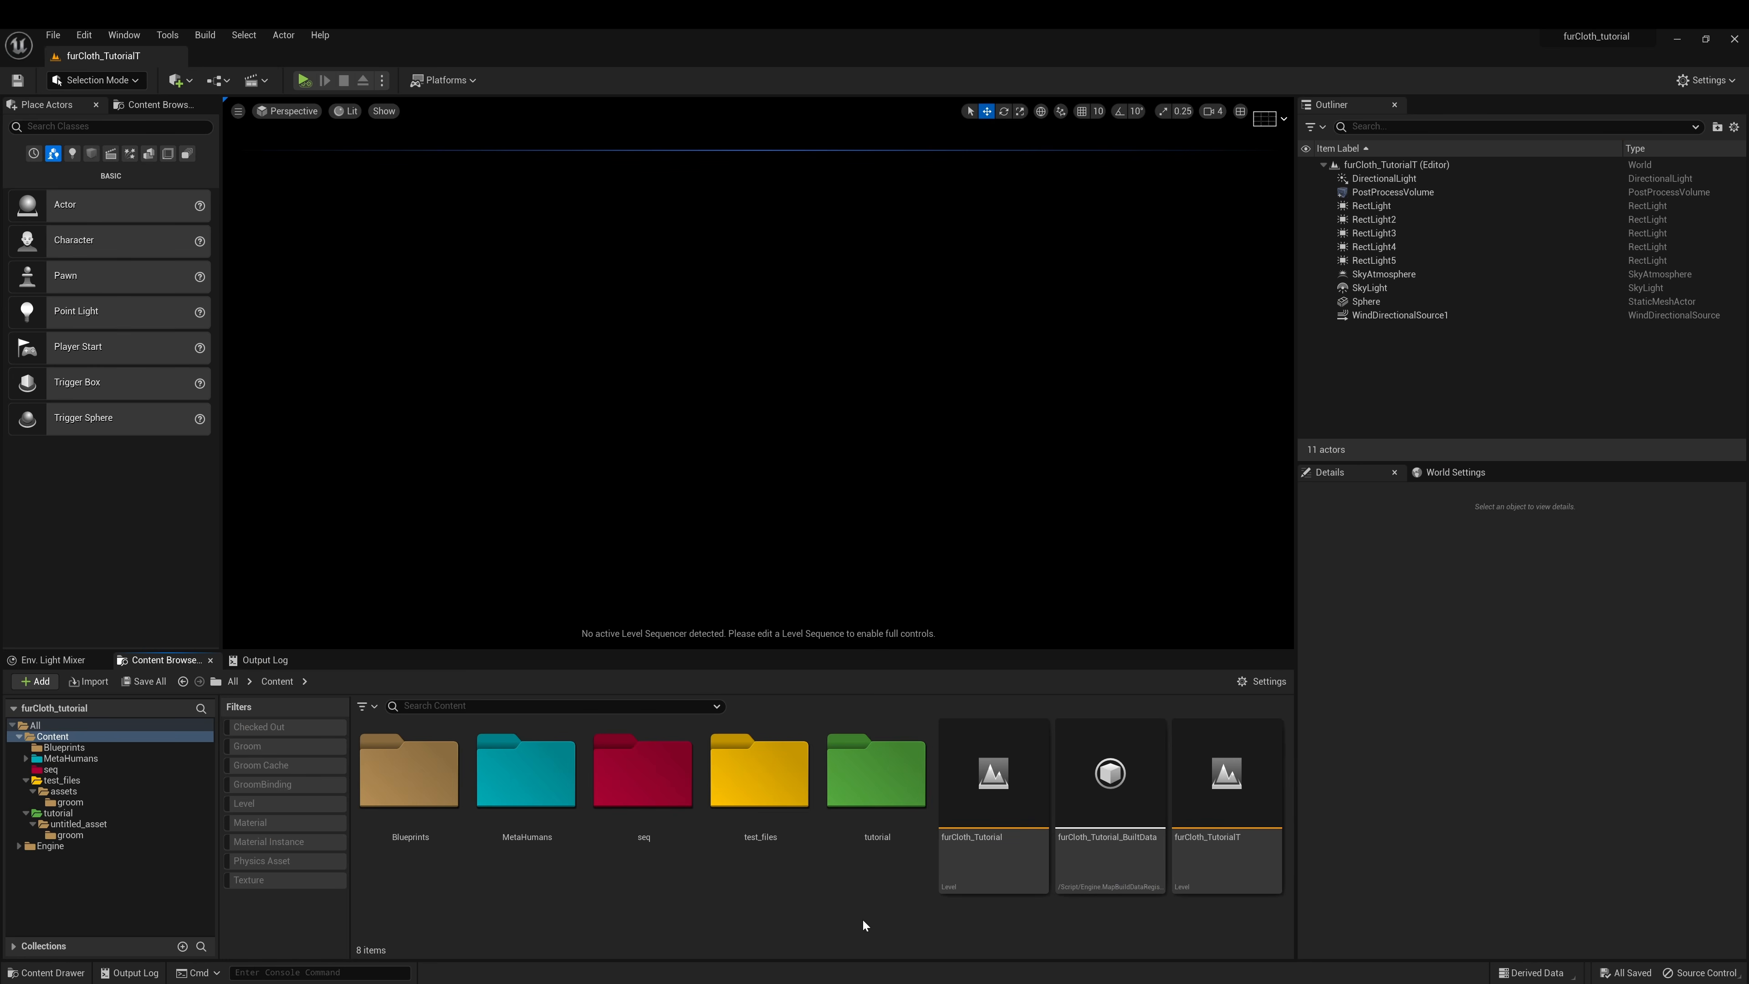
Browse tutorial > untitled_asset, check the groom folder, then open PlaneFBXT
left_click(854, 806)
double_click(854, 806)
left_click(410, 786)
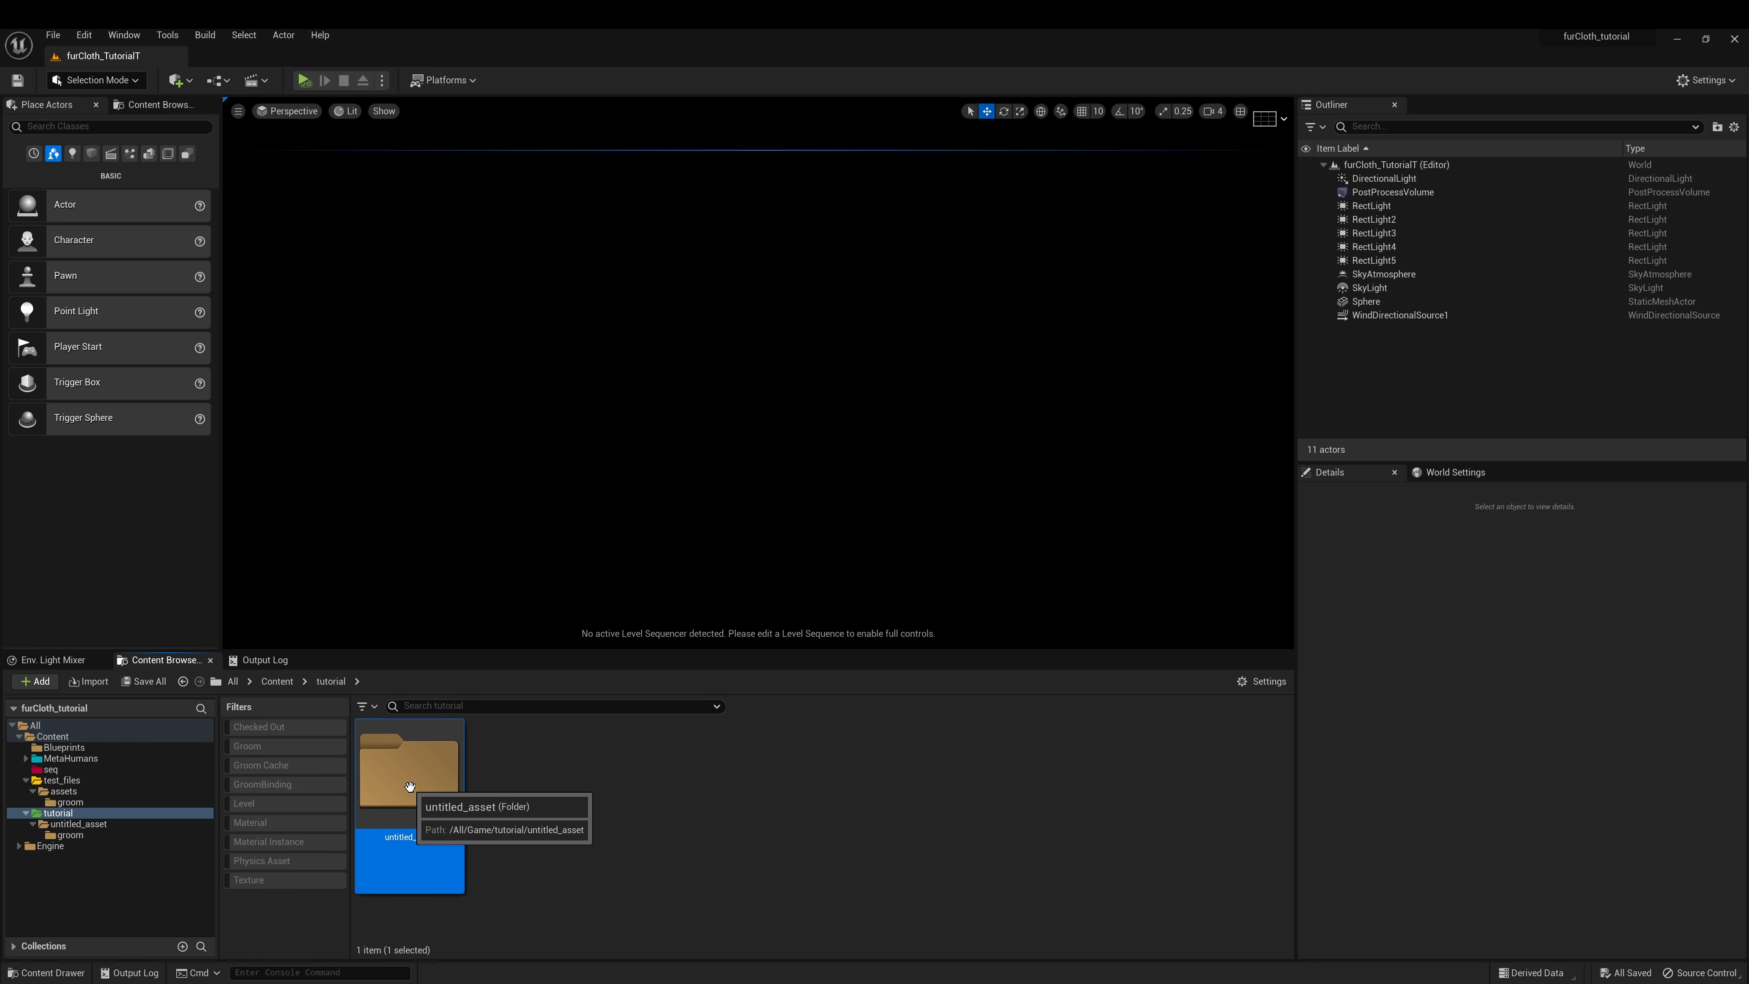
double_click(410, 786)
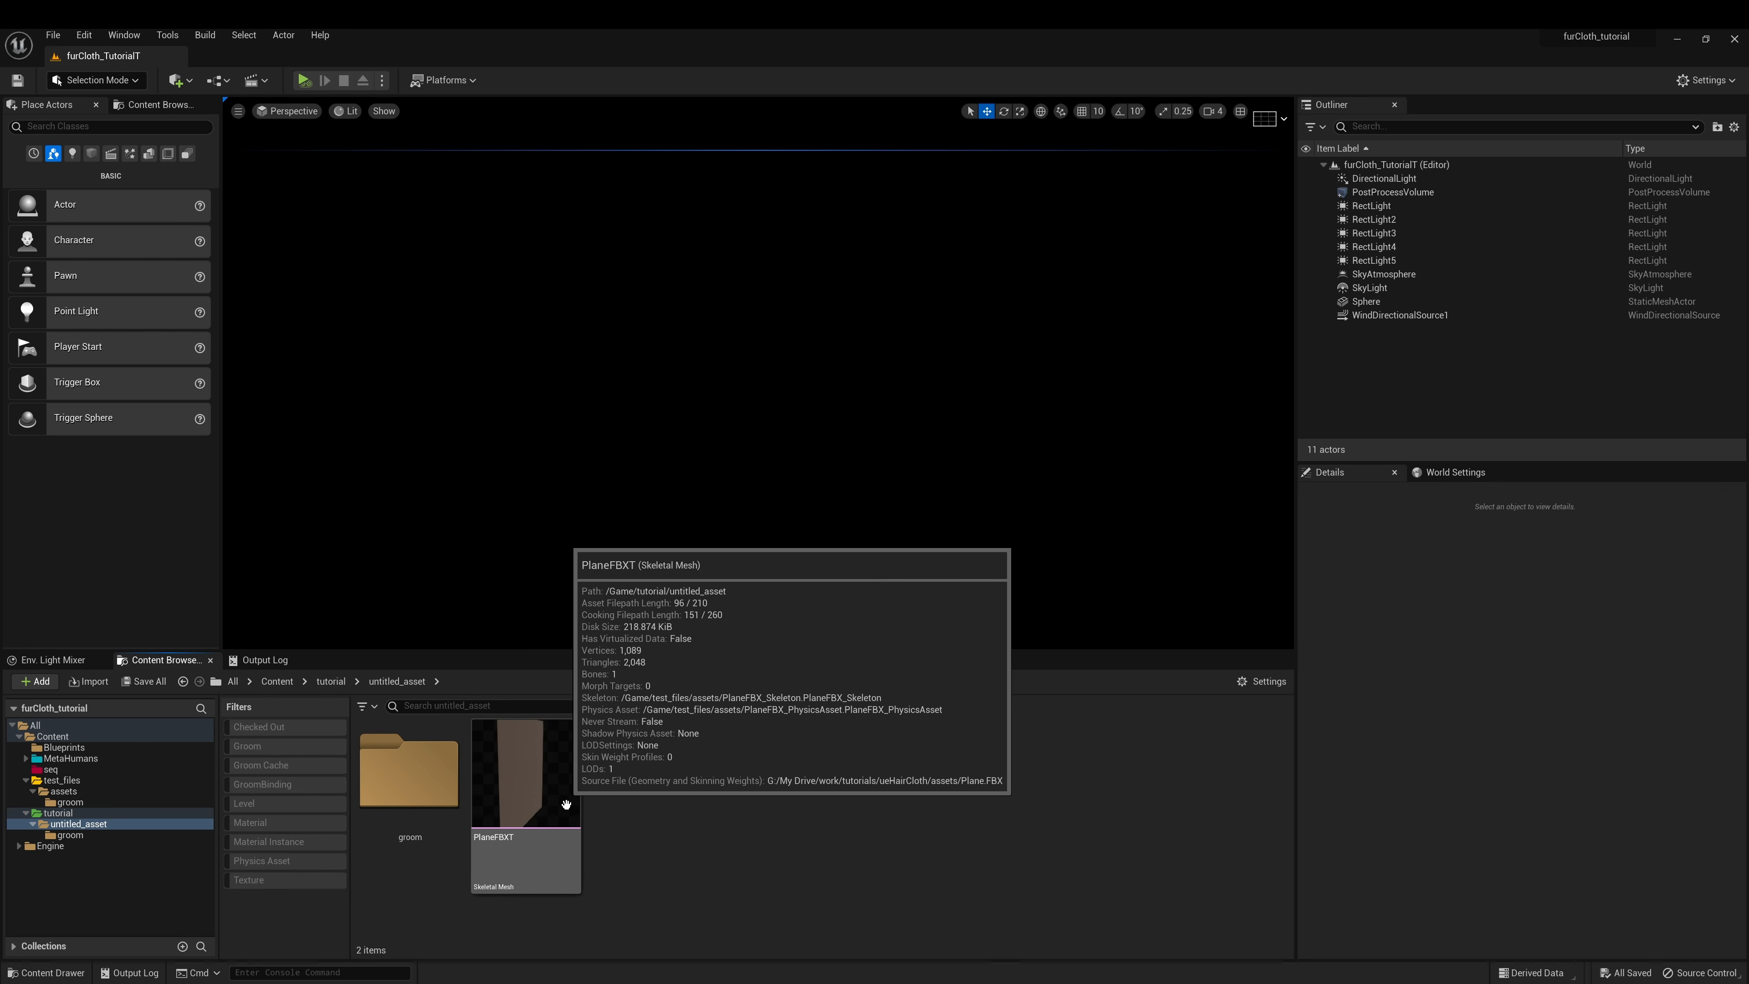
double_click(417, 768)
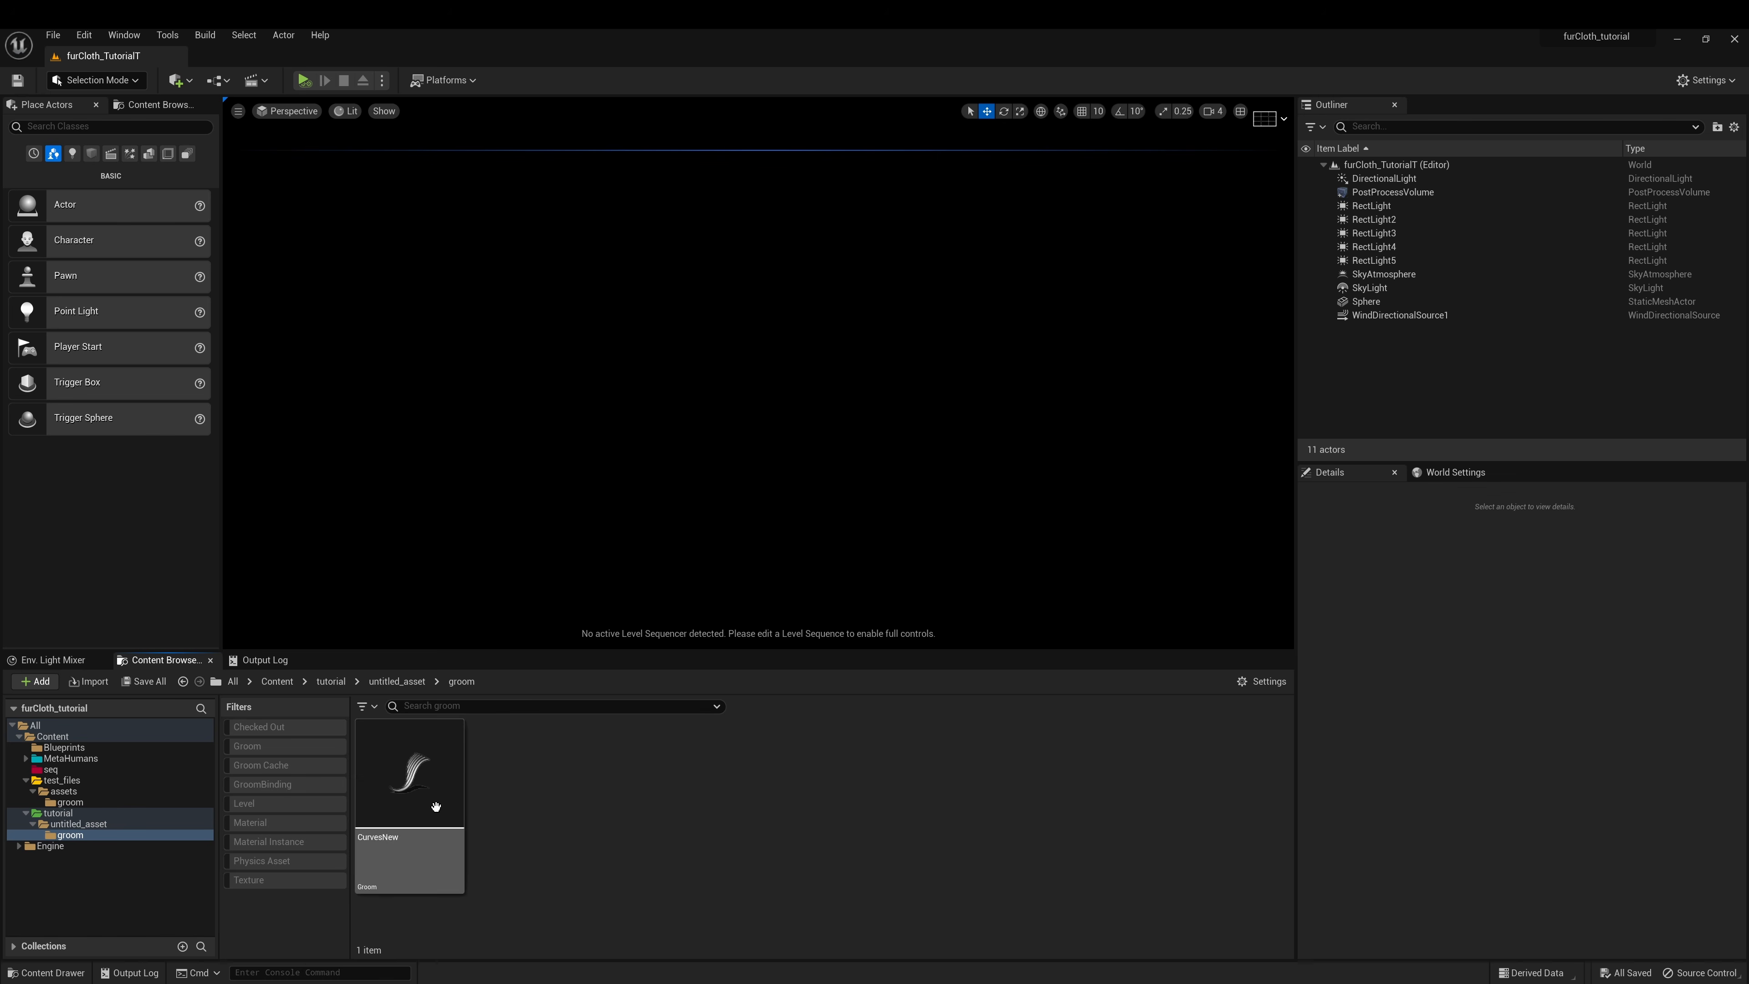
left_click(394, 684)
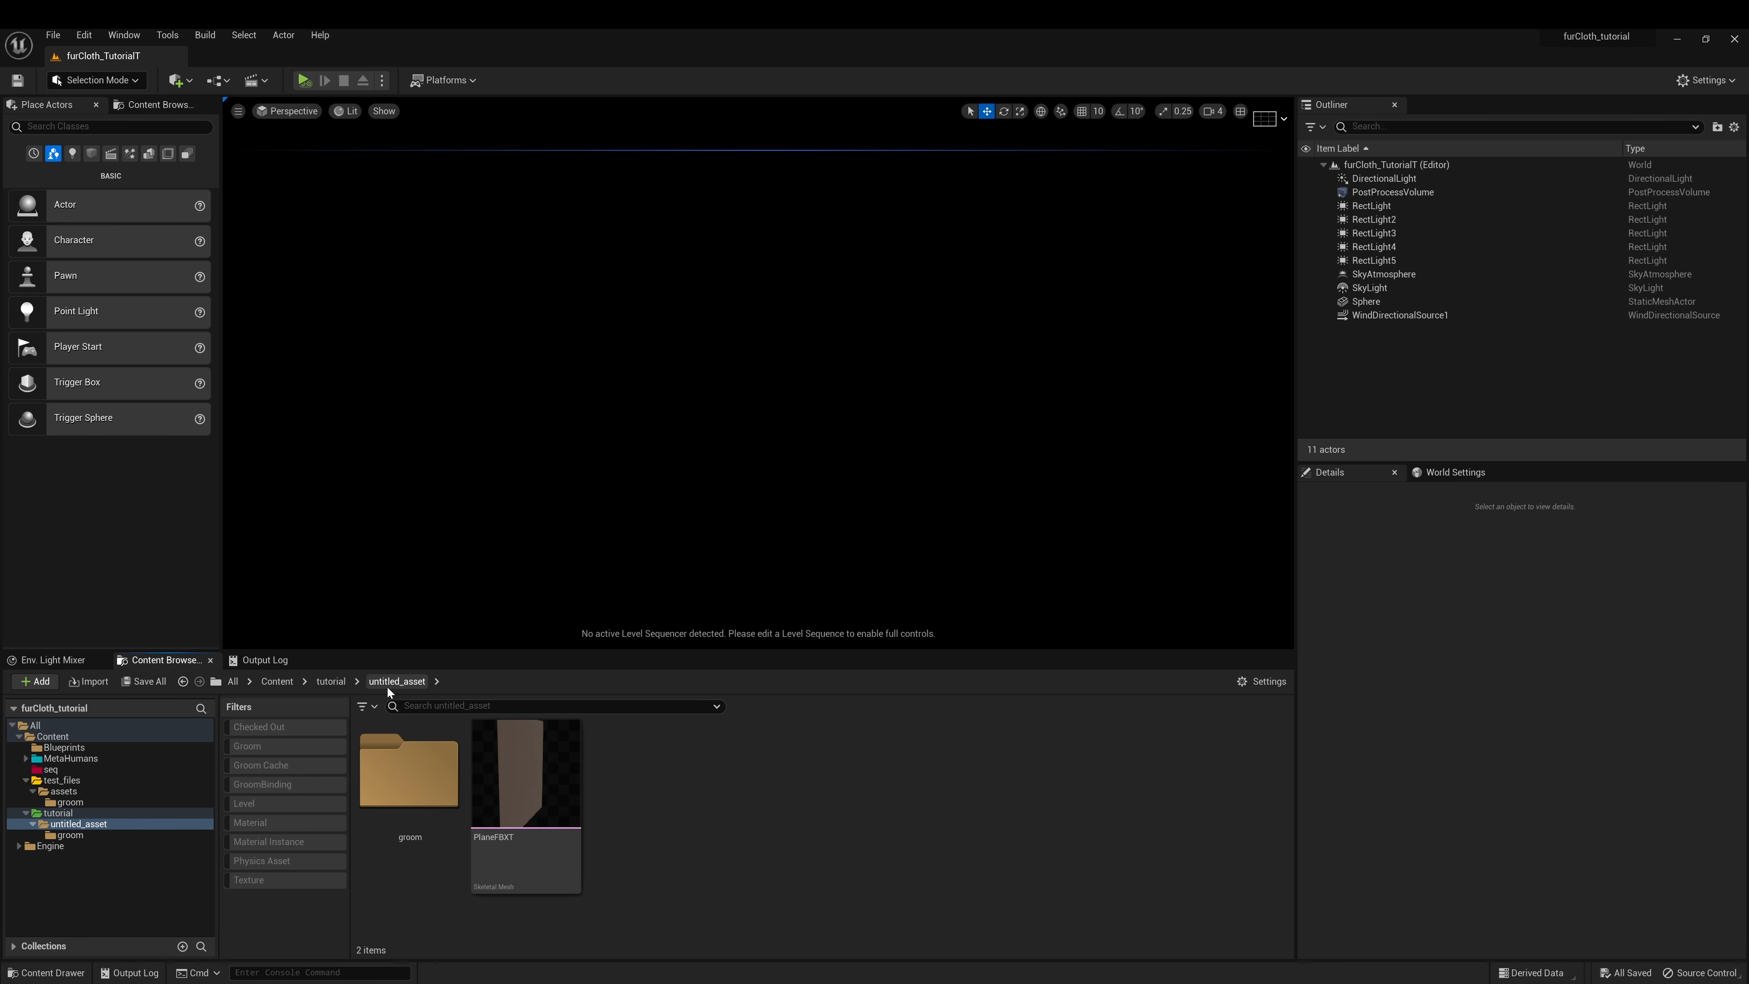
mouse_move(540, 801)
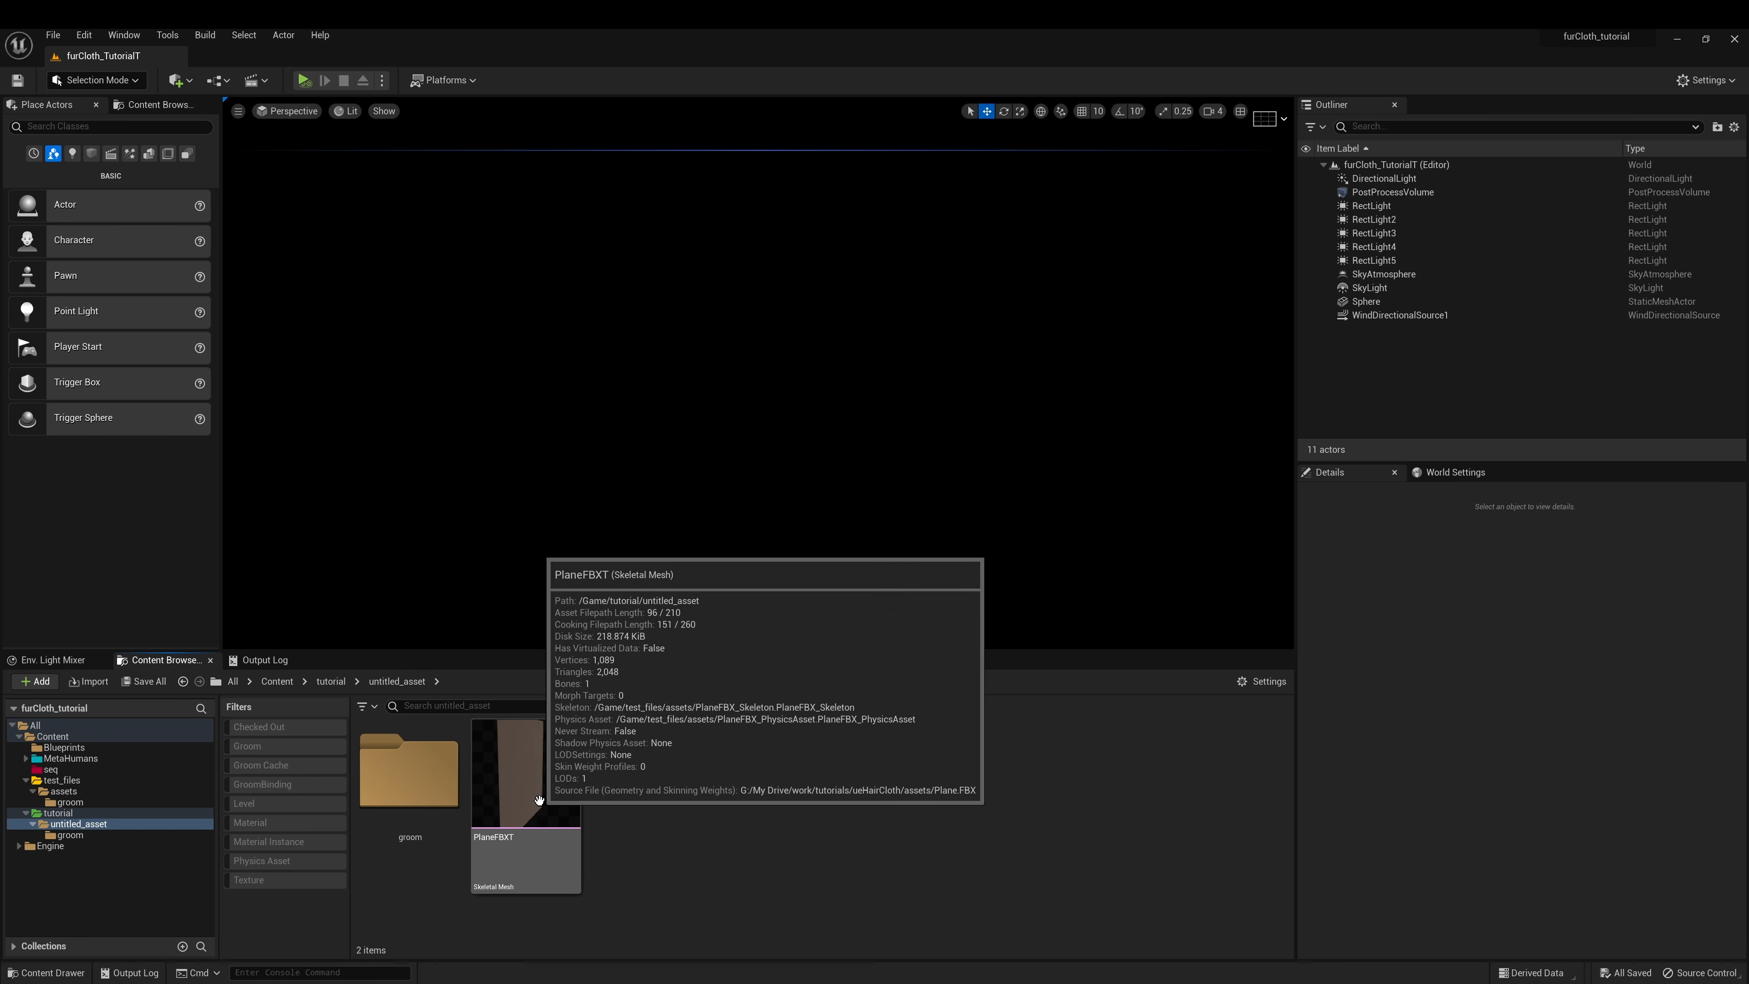
double_click(539, 800)
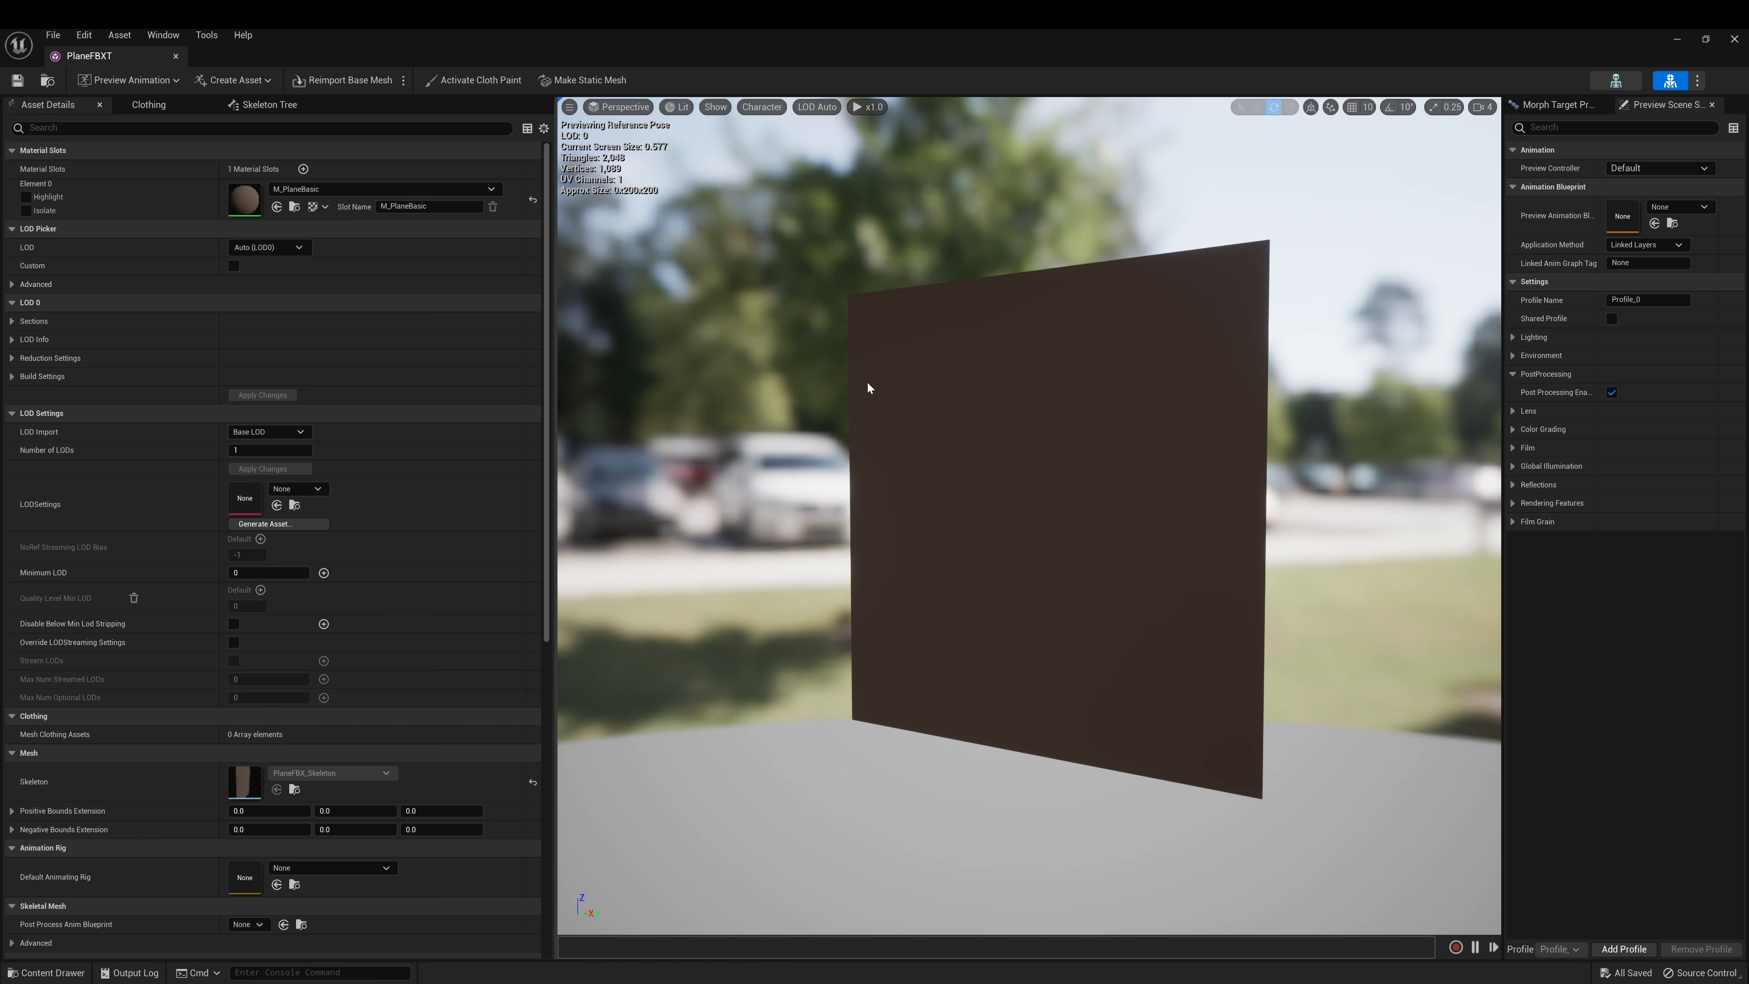
Create PlaneFBXT_Clothing_0 clothing data from the plane's mesh section
left_click(917, 403)
right_click(916, 403)
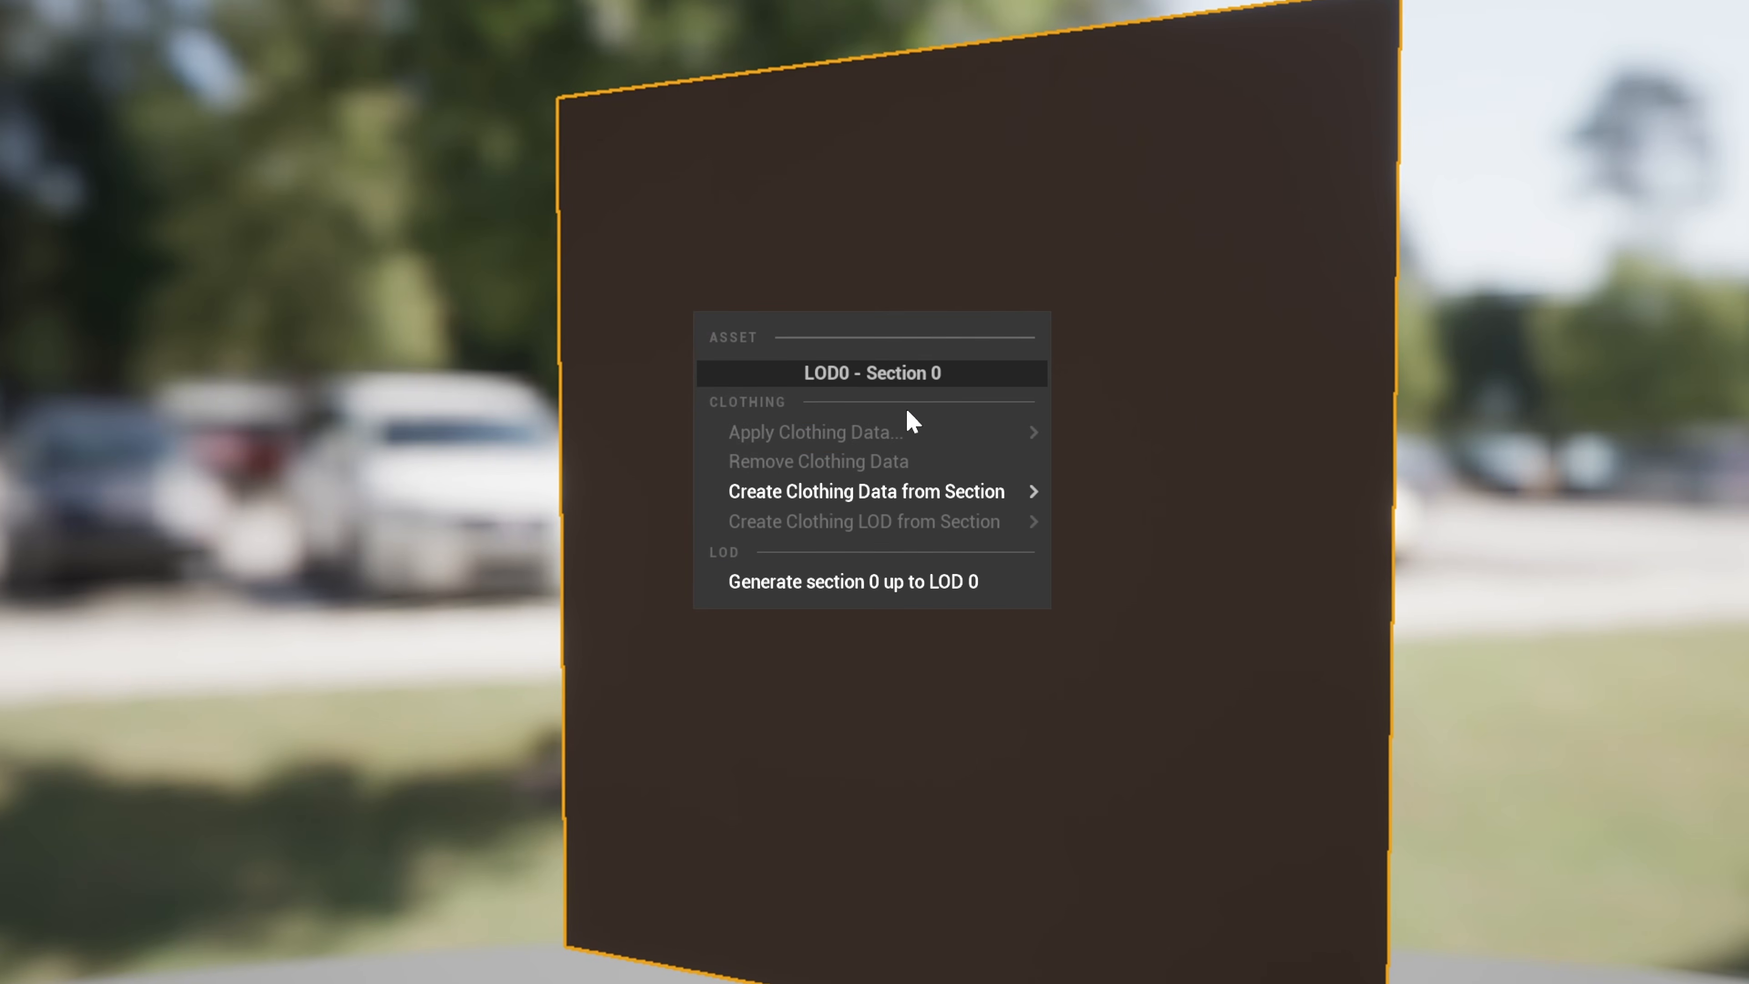
mouse_move(1002, 493)
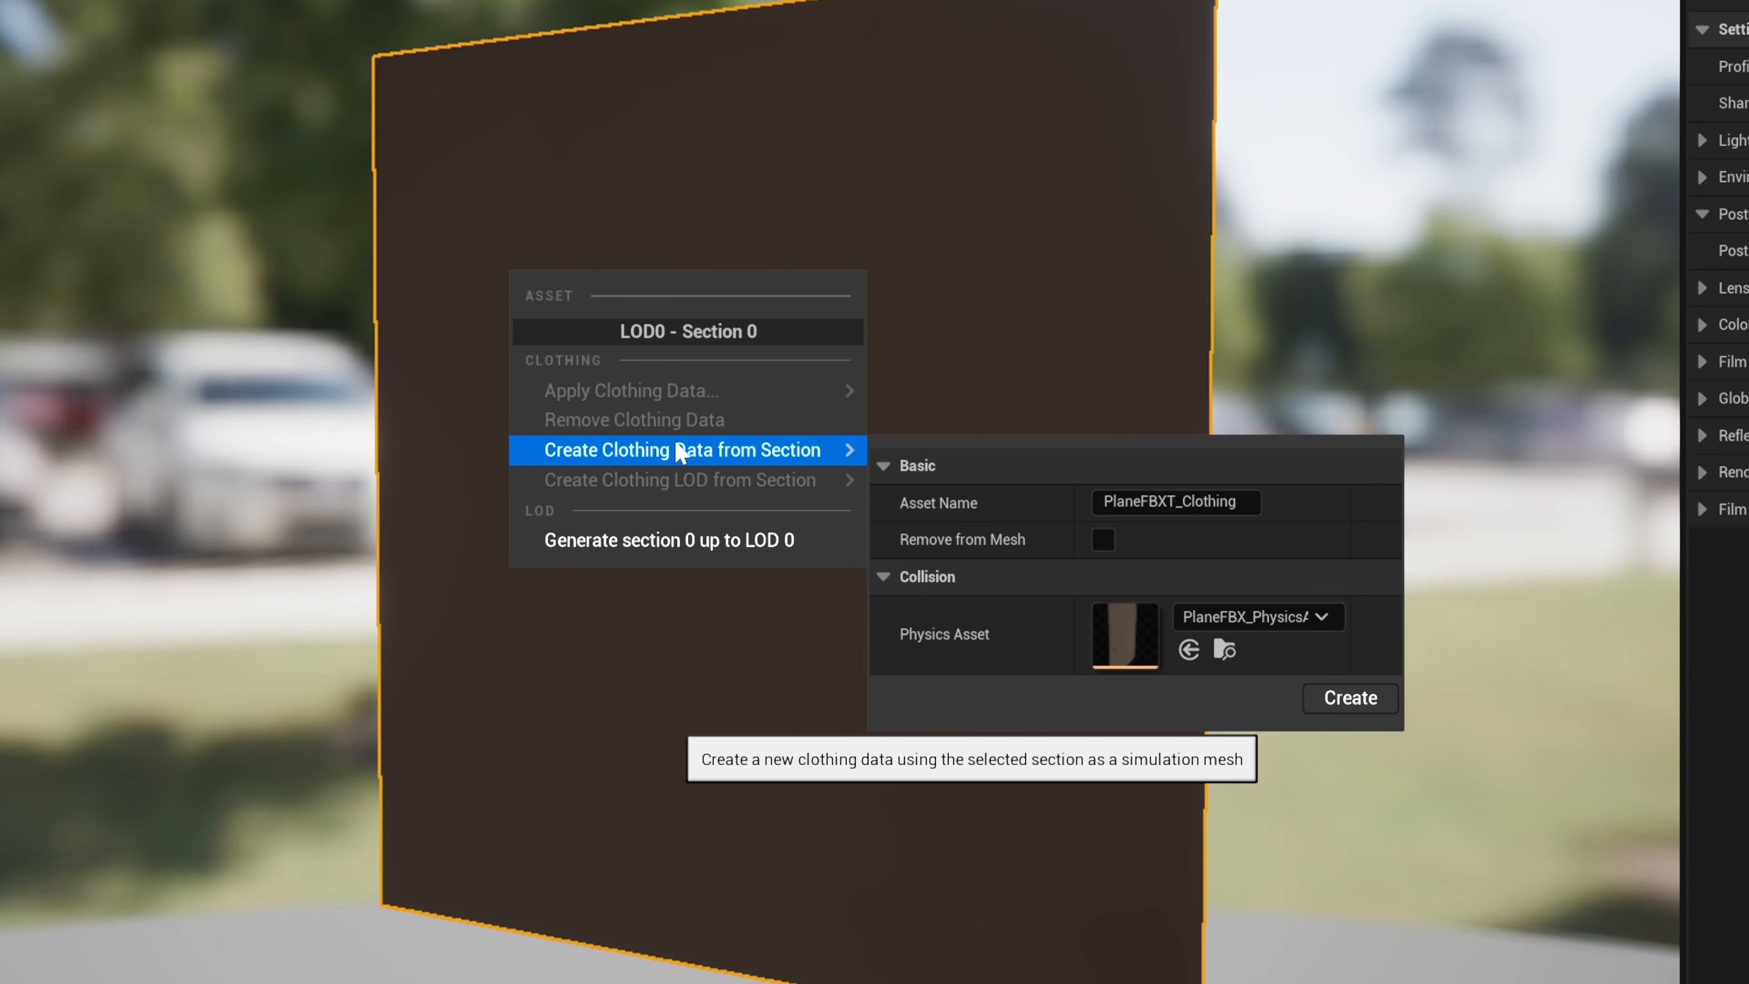
left_click(1342, 699)
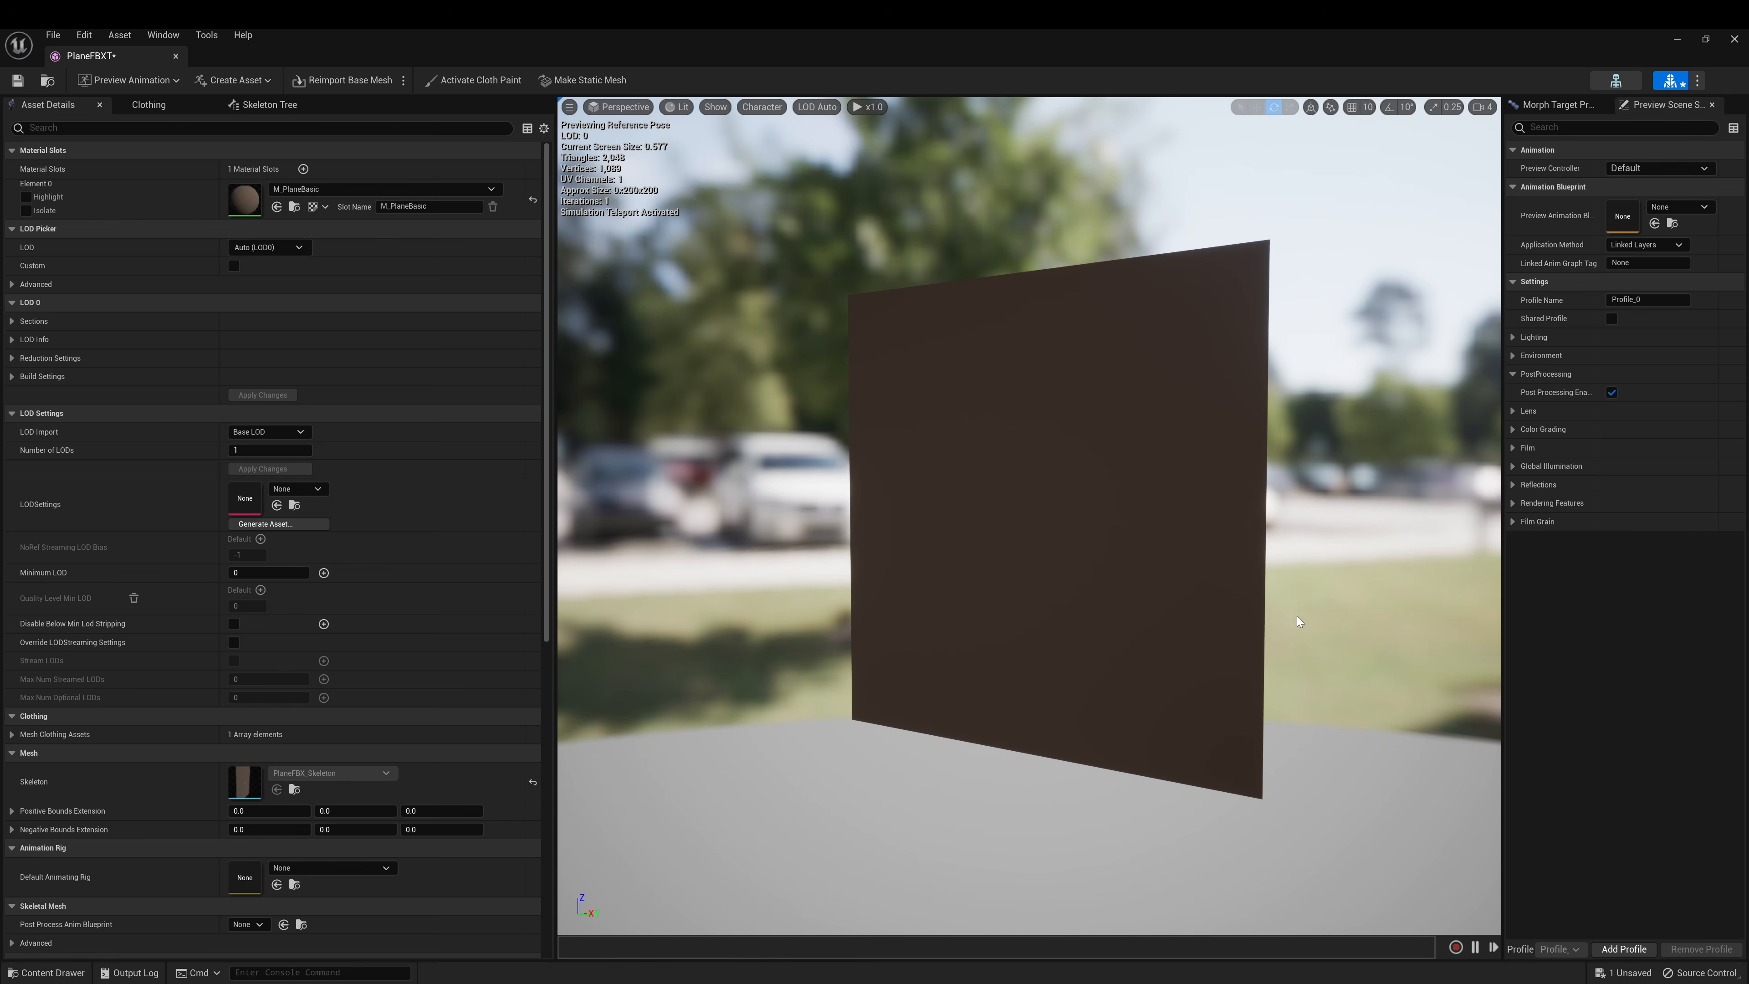
Apply PlaneFBXT_Clothing_0 to the plane section and save the PlaneFBXT mesh
left_click(979, 400)
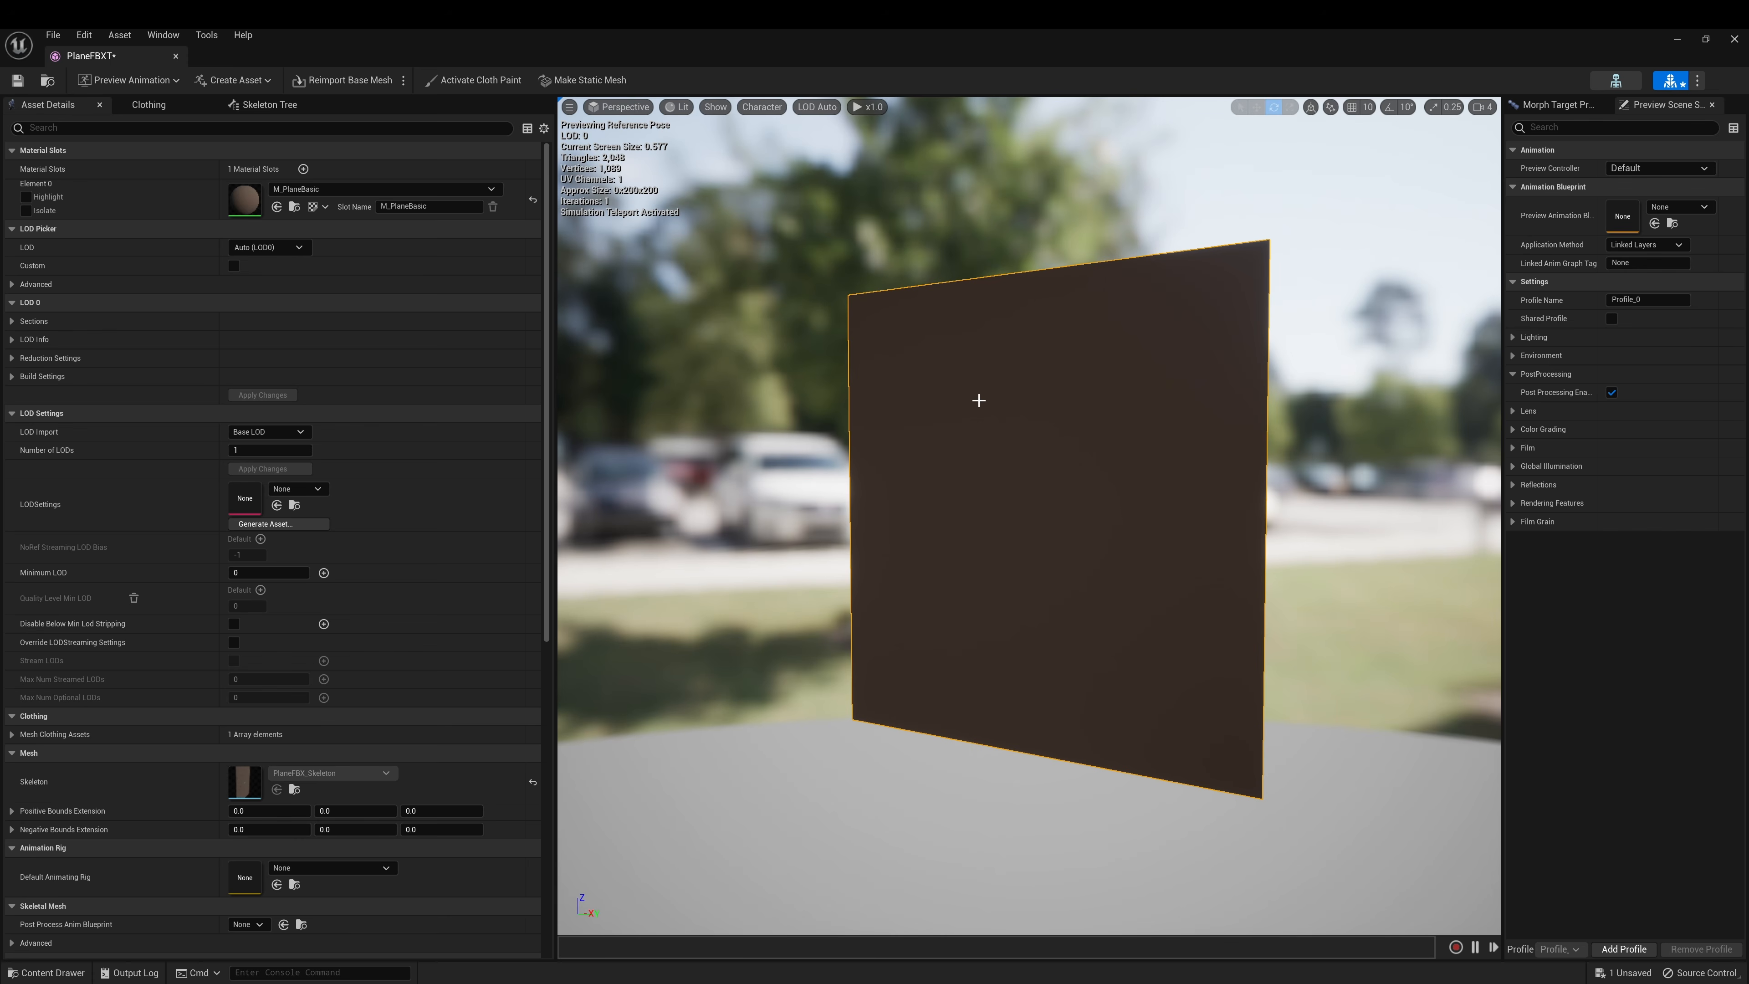
right_click(979, 400)
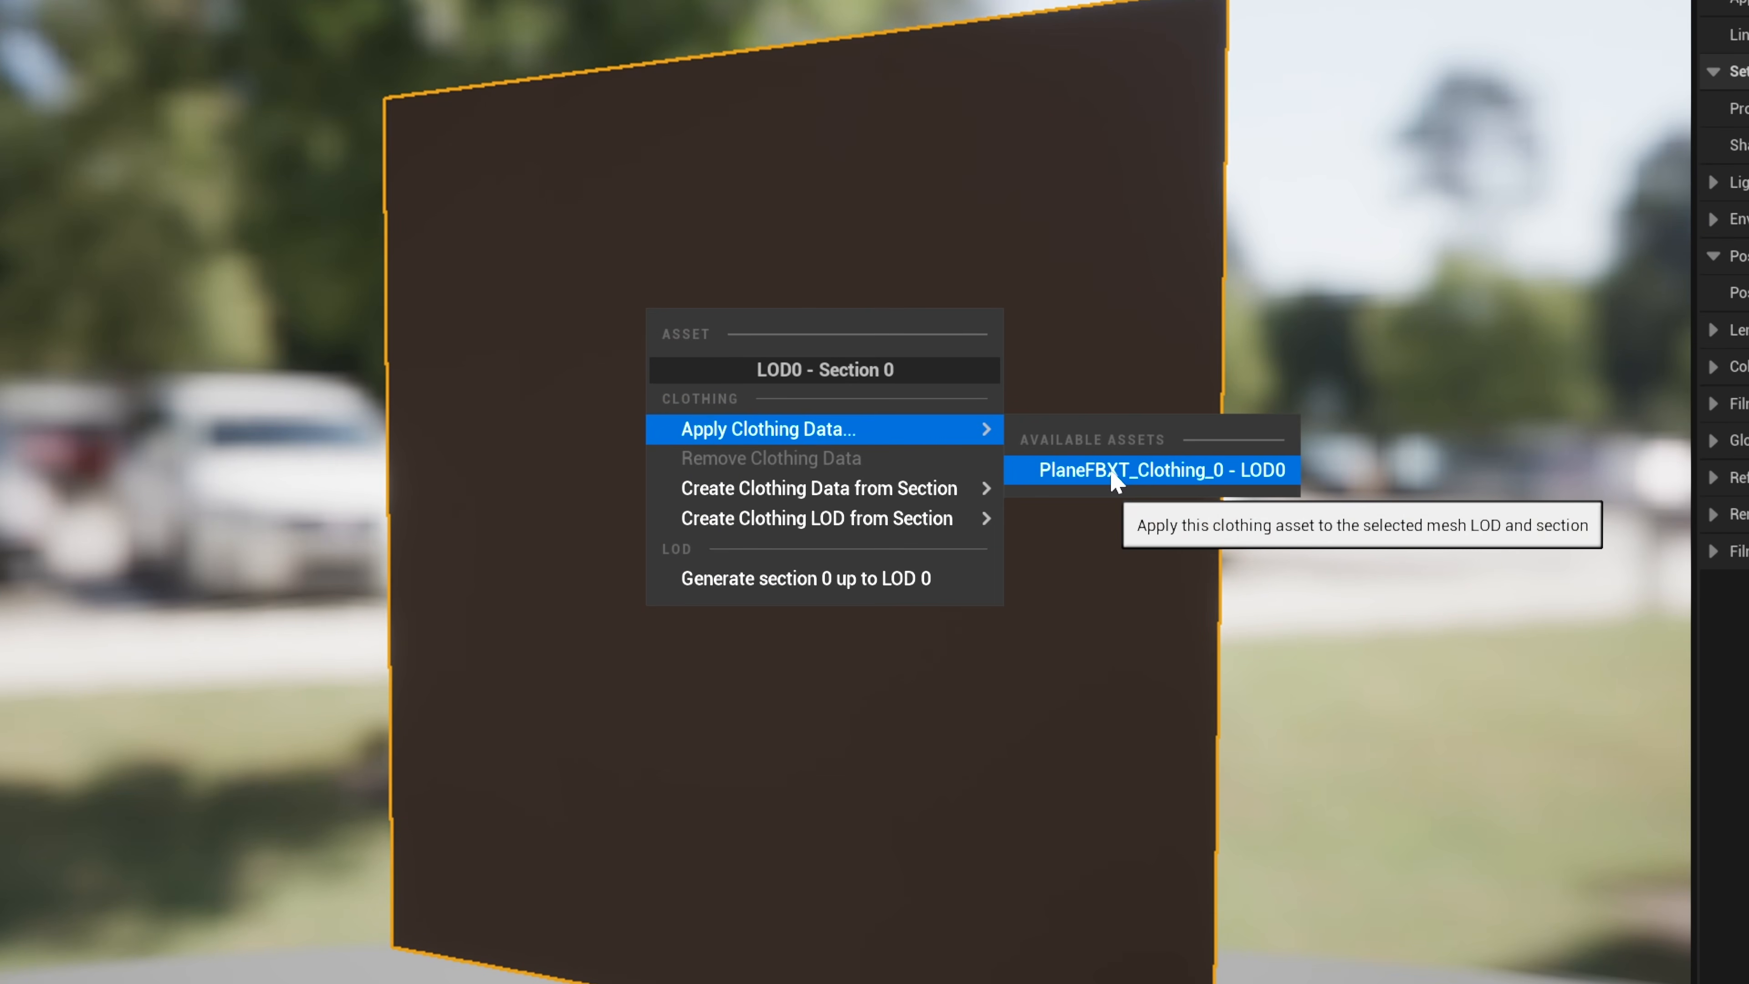
left_click(1116, 473)
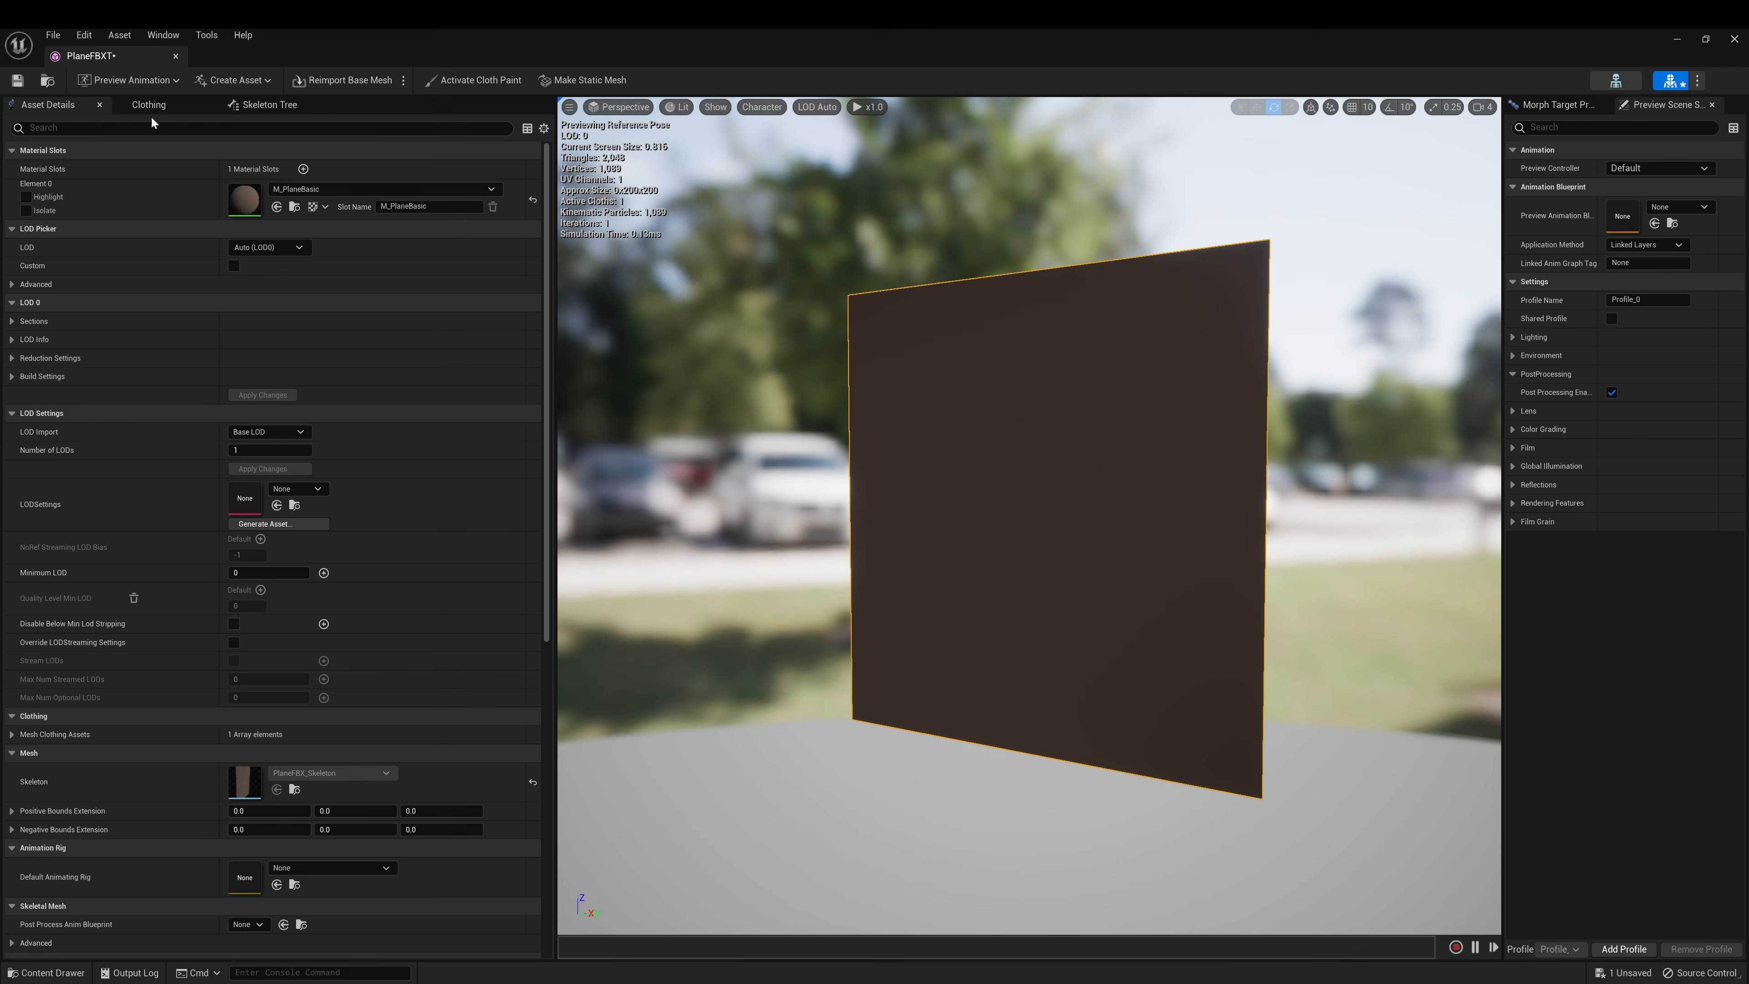
left_click(179, 104)
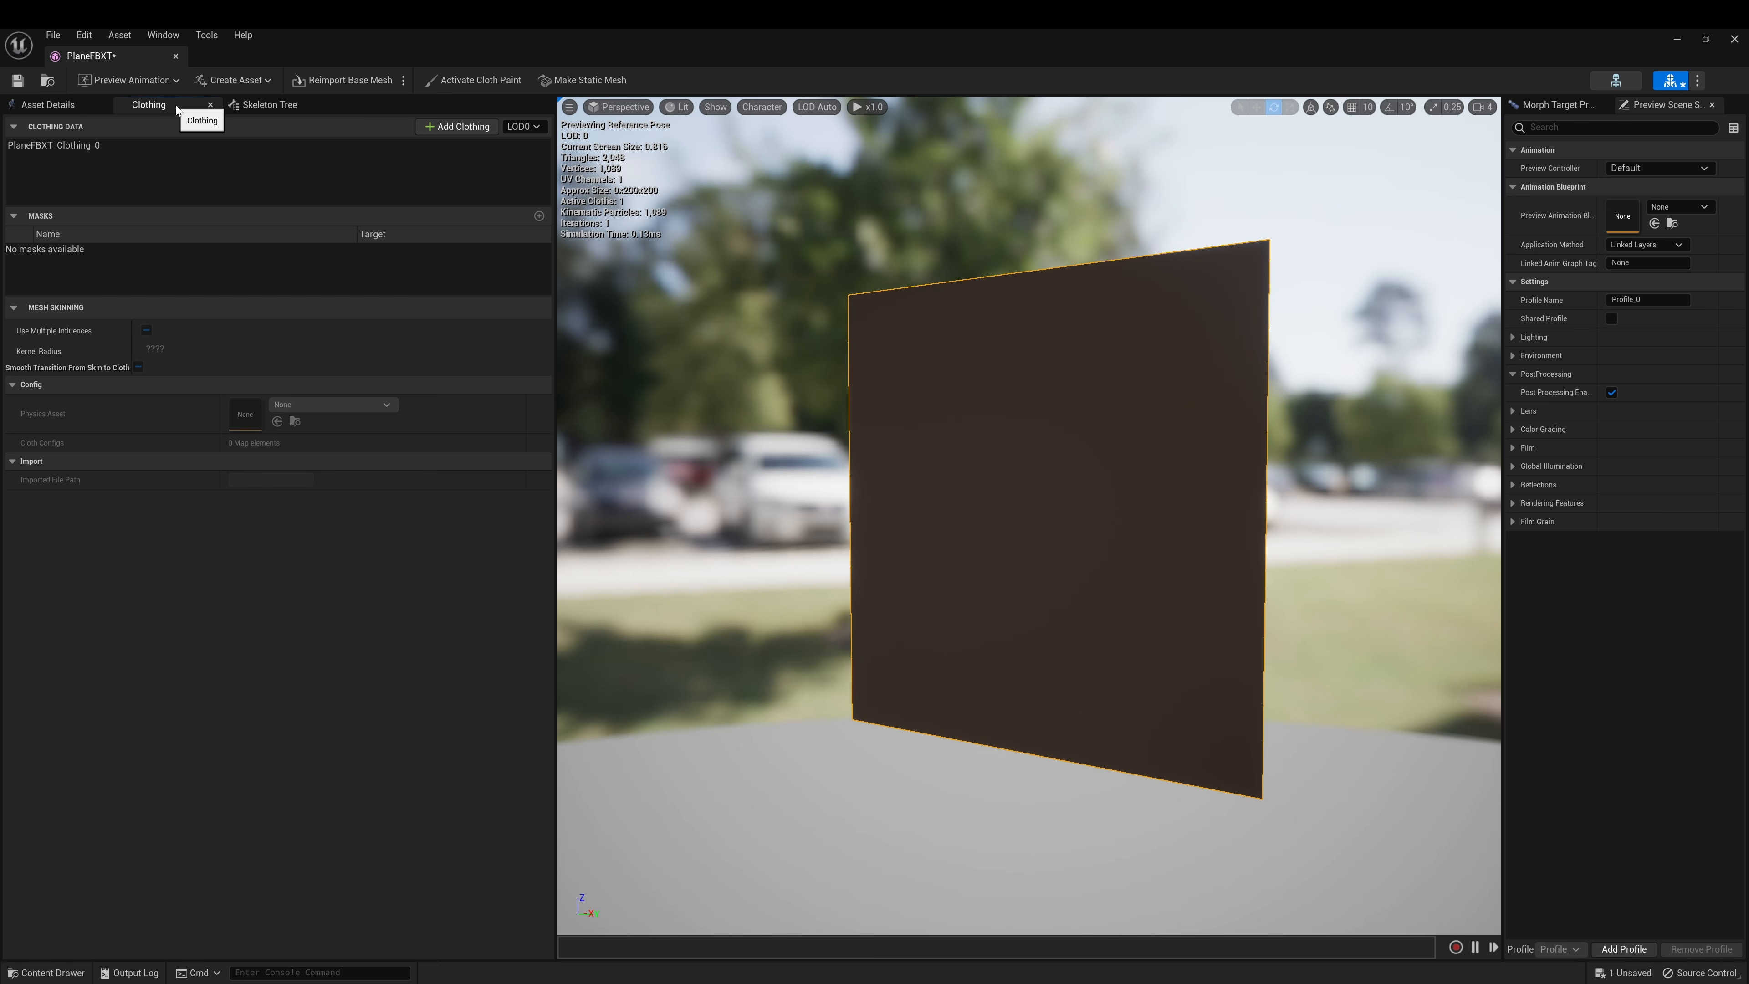
left_click(16, 80)
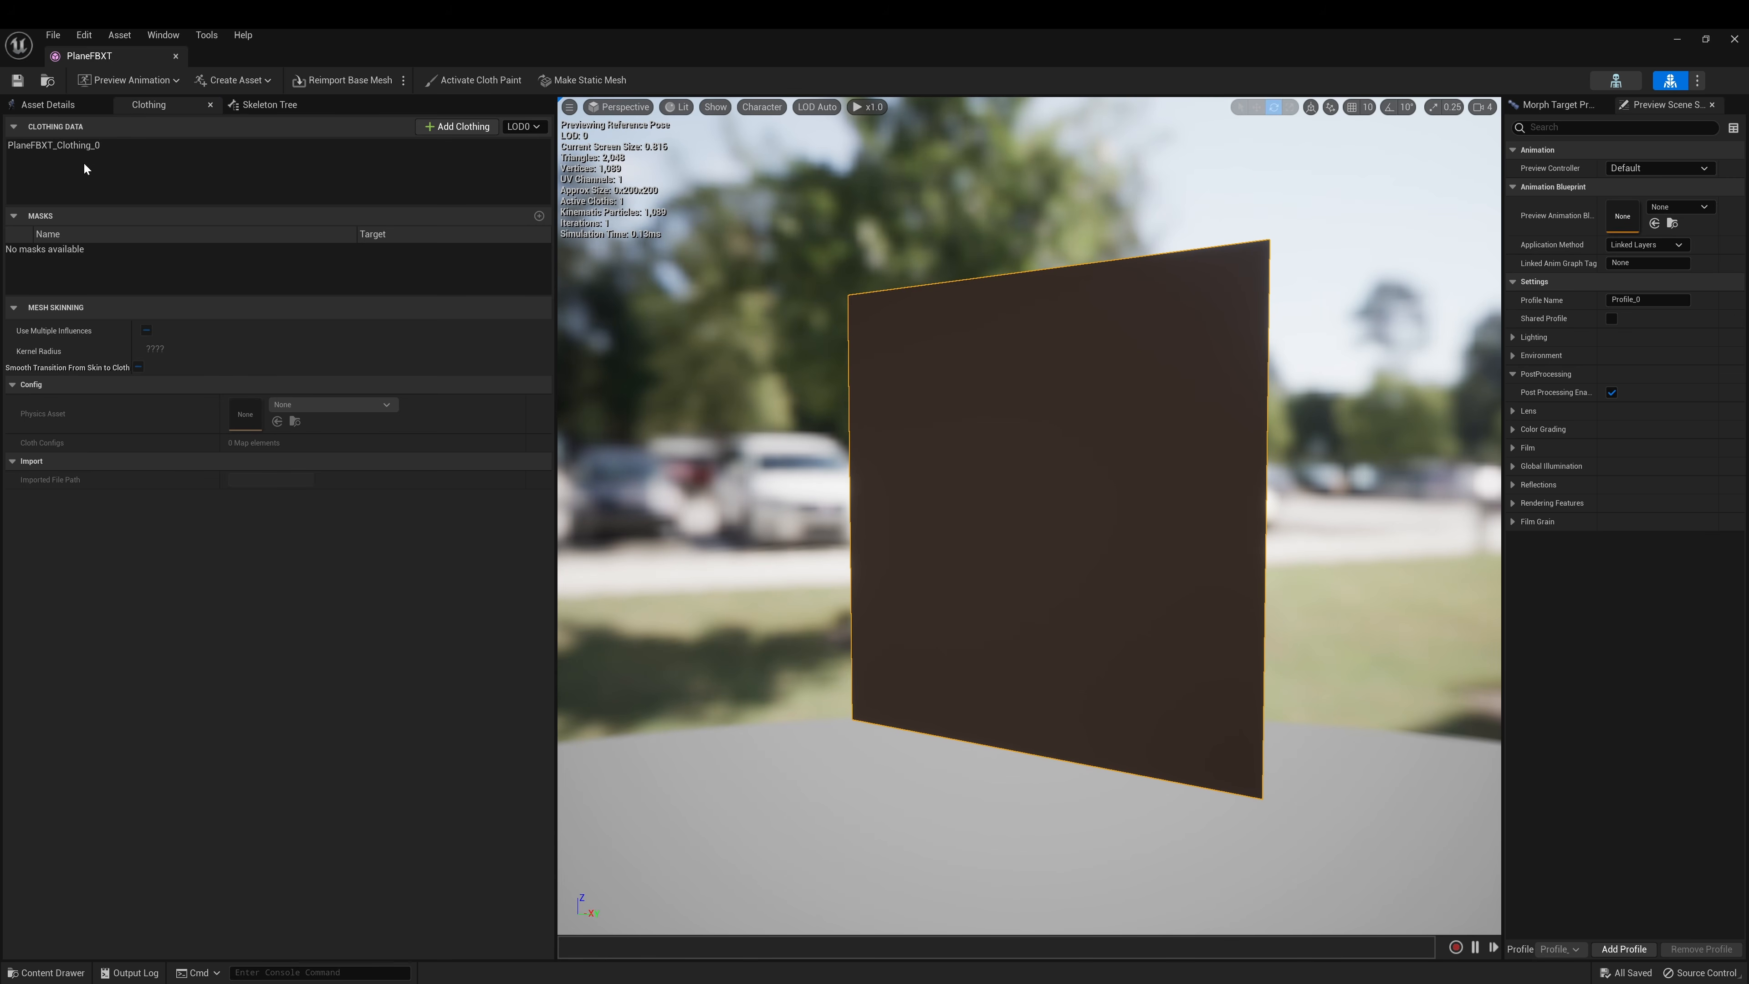
left_click(97, 146)
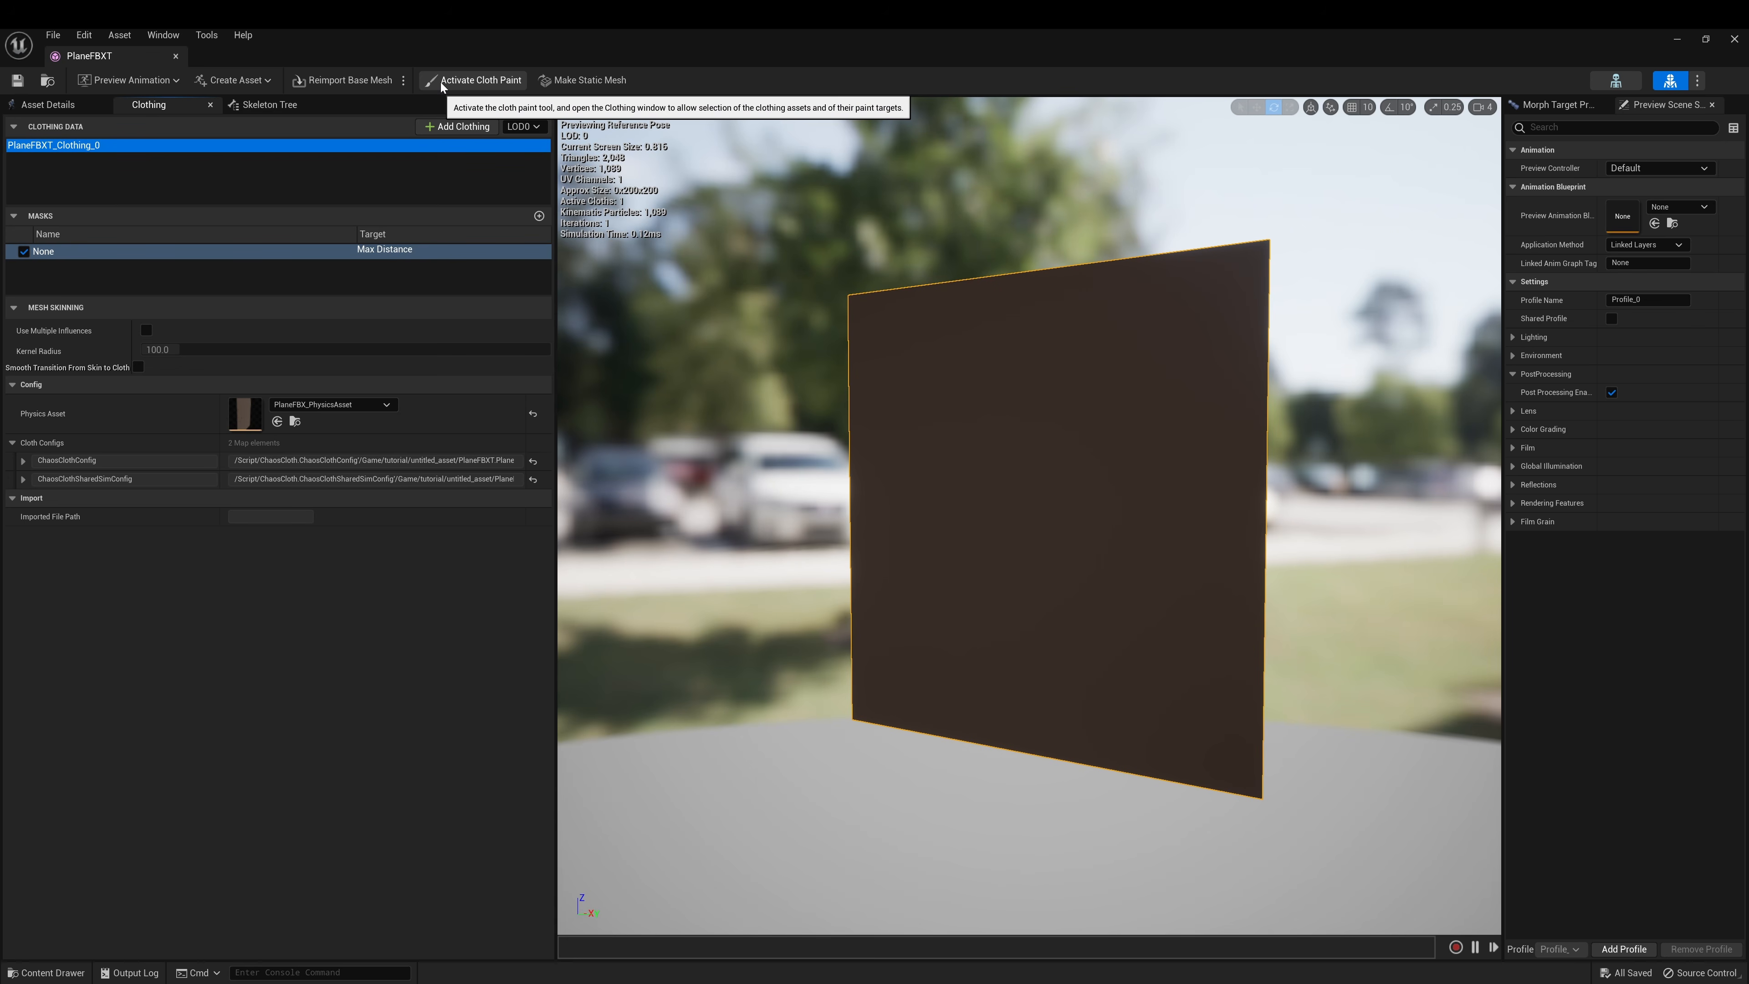
With a brush radius of 64, paint the lower part of the cloth white
left_click(475, 80)
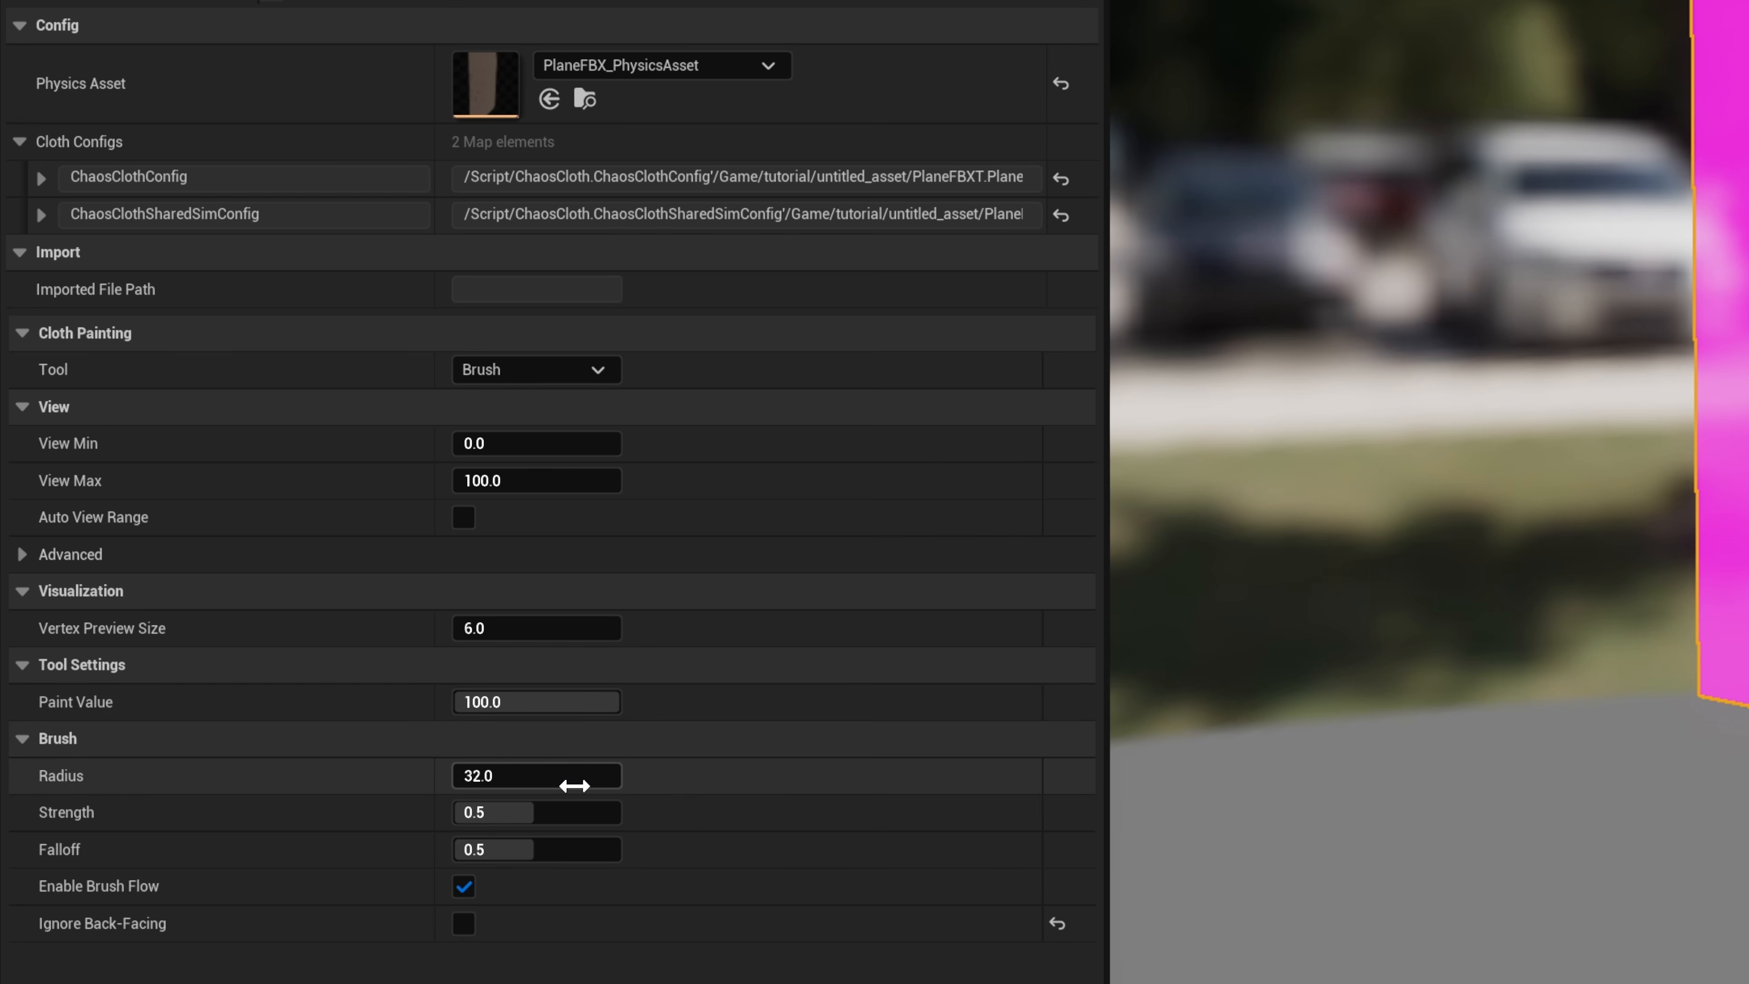
left_click(574, 785)
key("Return")
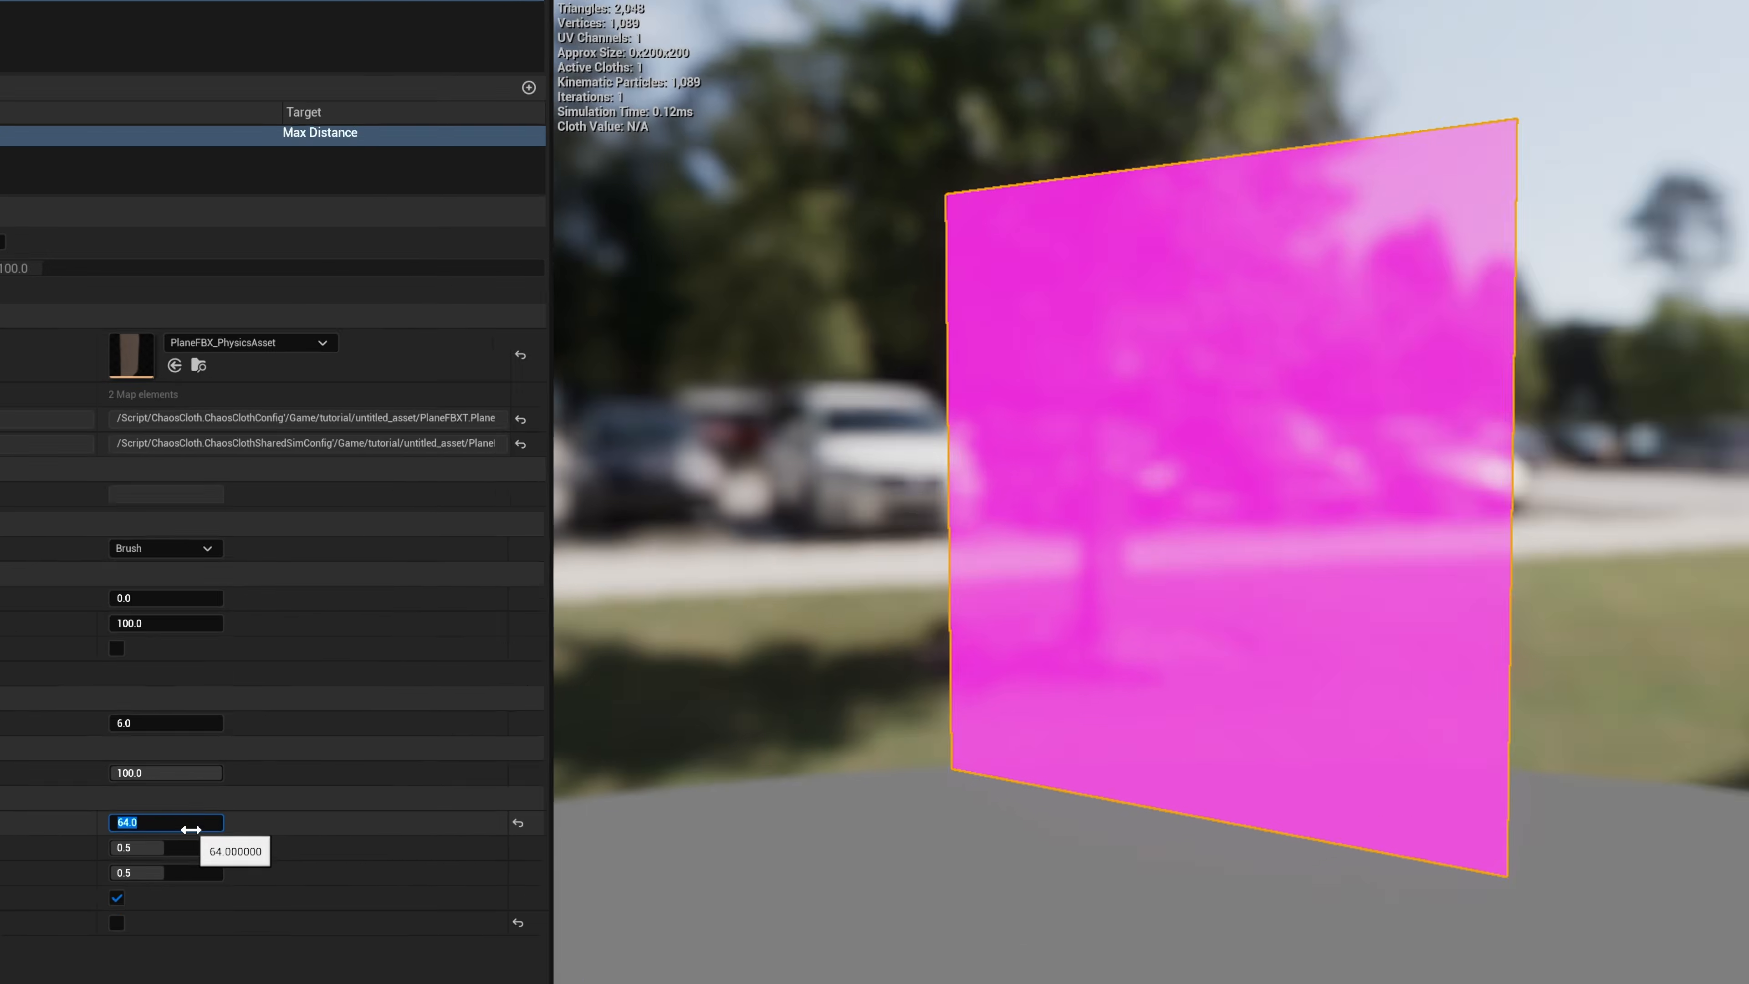
right_click_drag(917, 580, 888, 581, "alt")
left_click_drag(936, 590, 1035, 601, "alt")
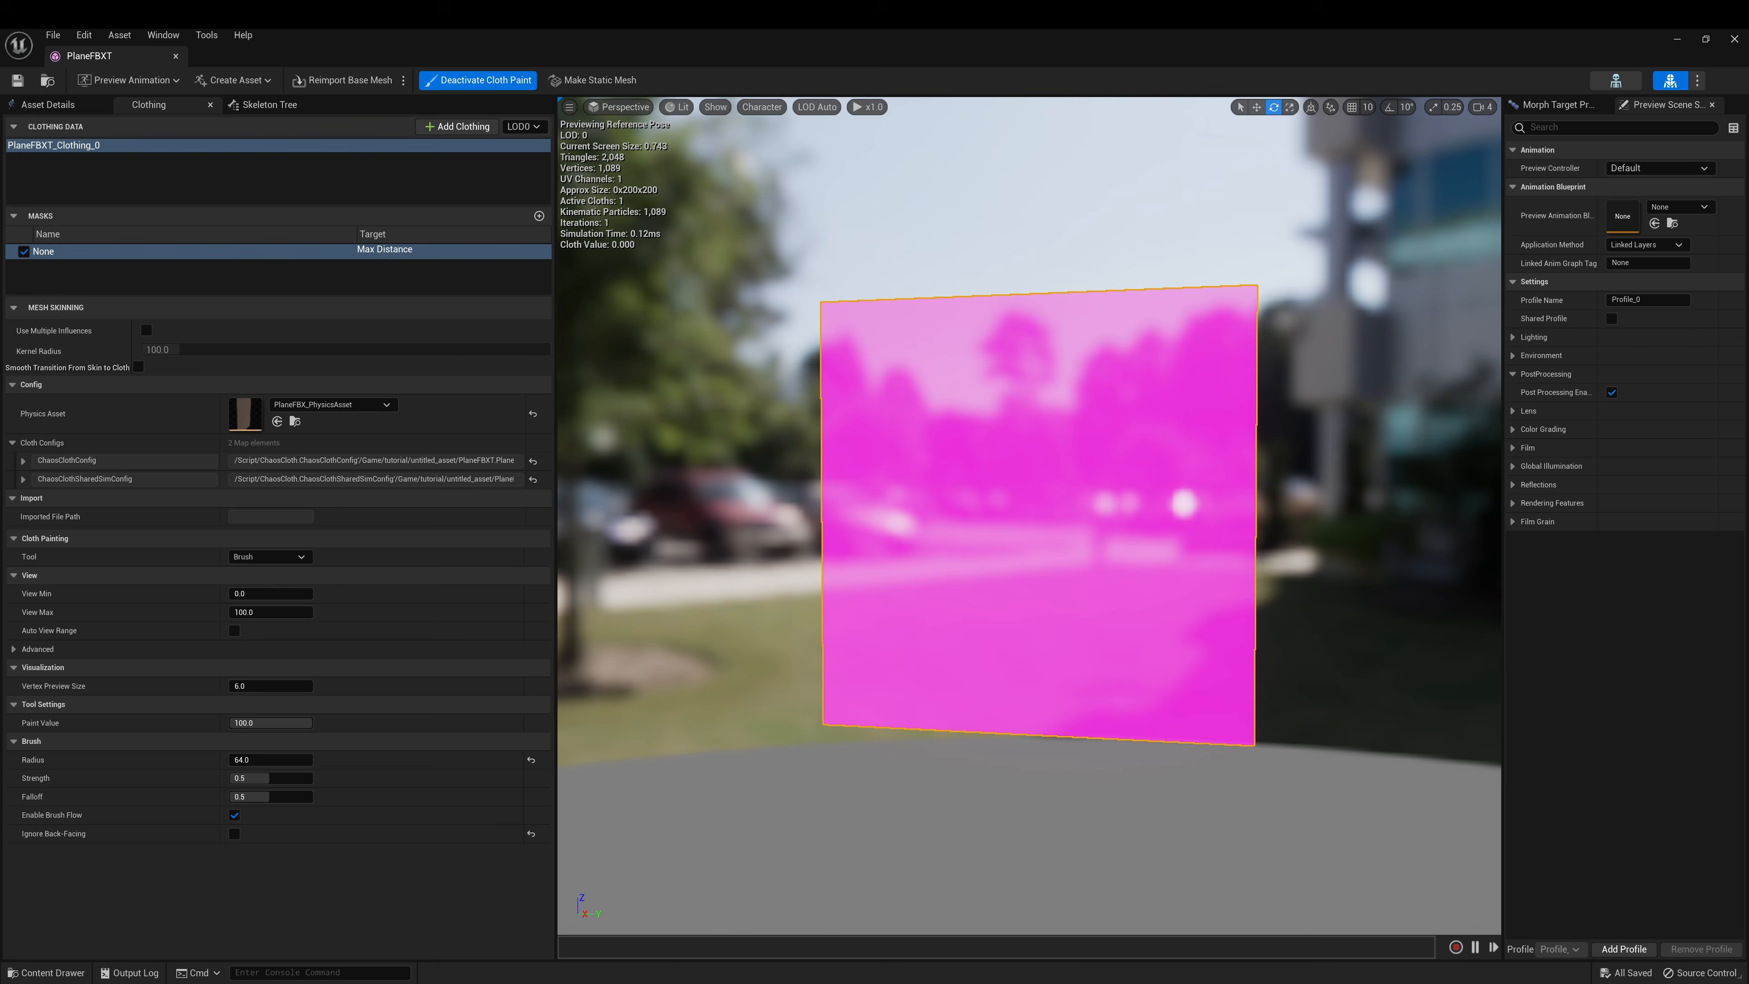
left_click_drag(871, 719, 930, 714)
Smooth the mask boundary four times with the Smooth tool at strength 1.0
left_click(269, 556)
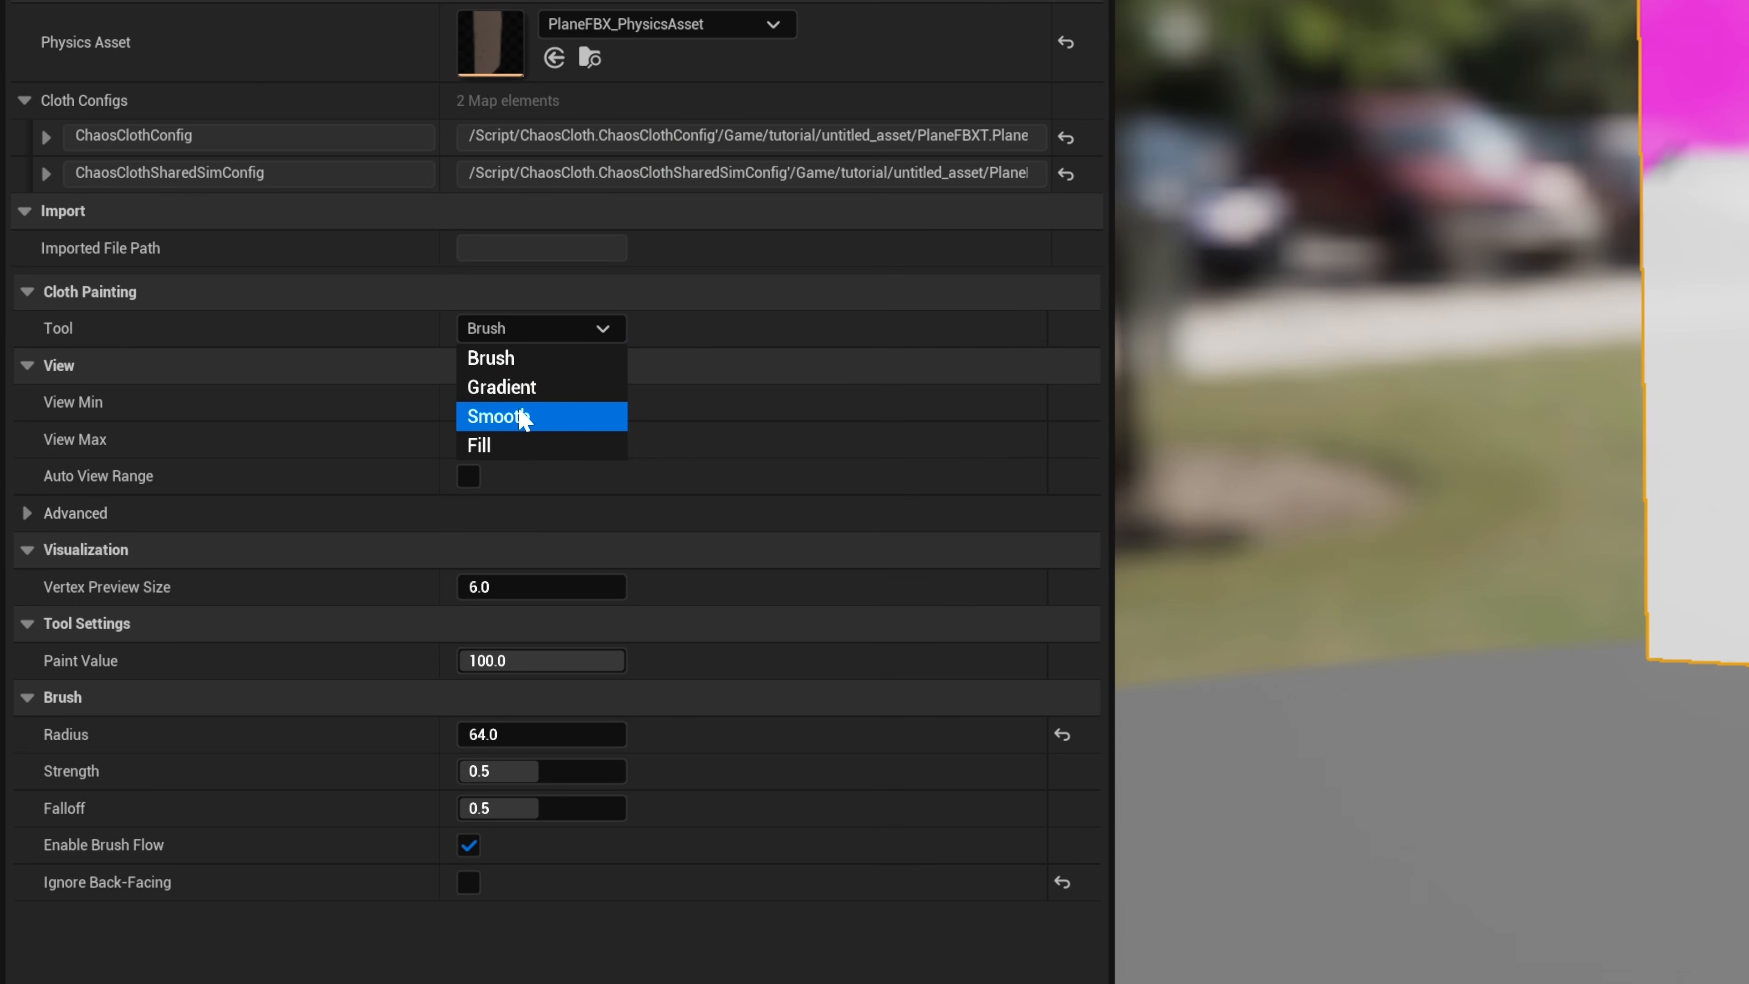
left_click(522, 417)
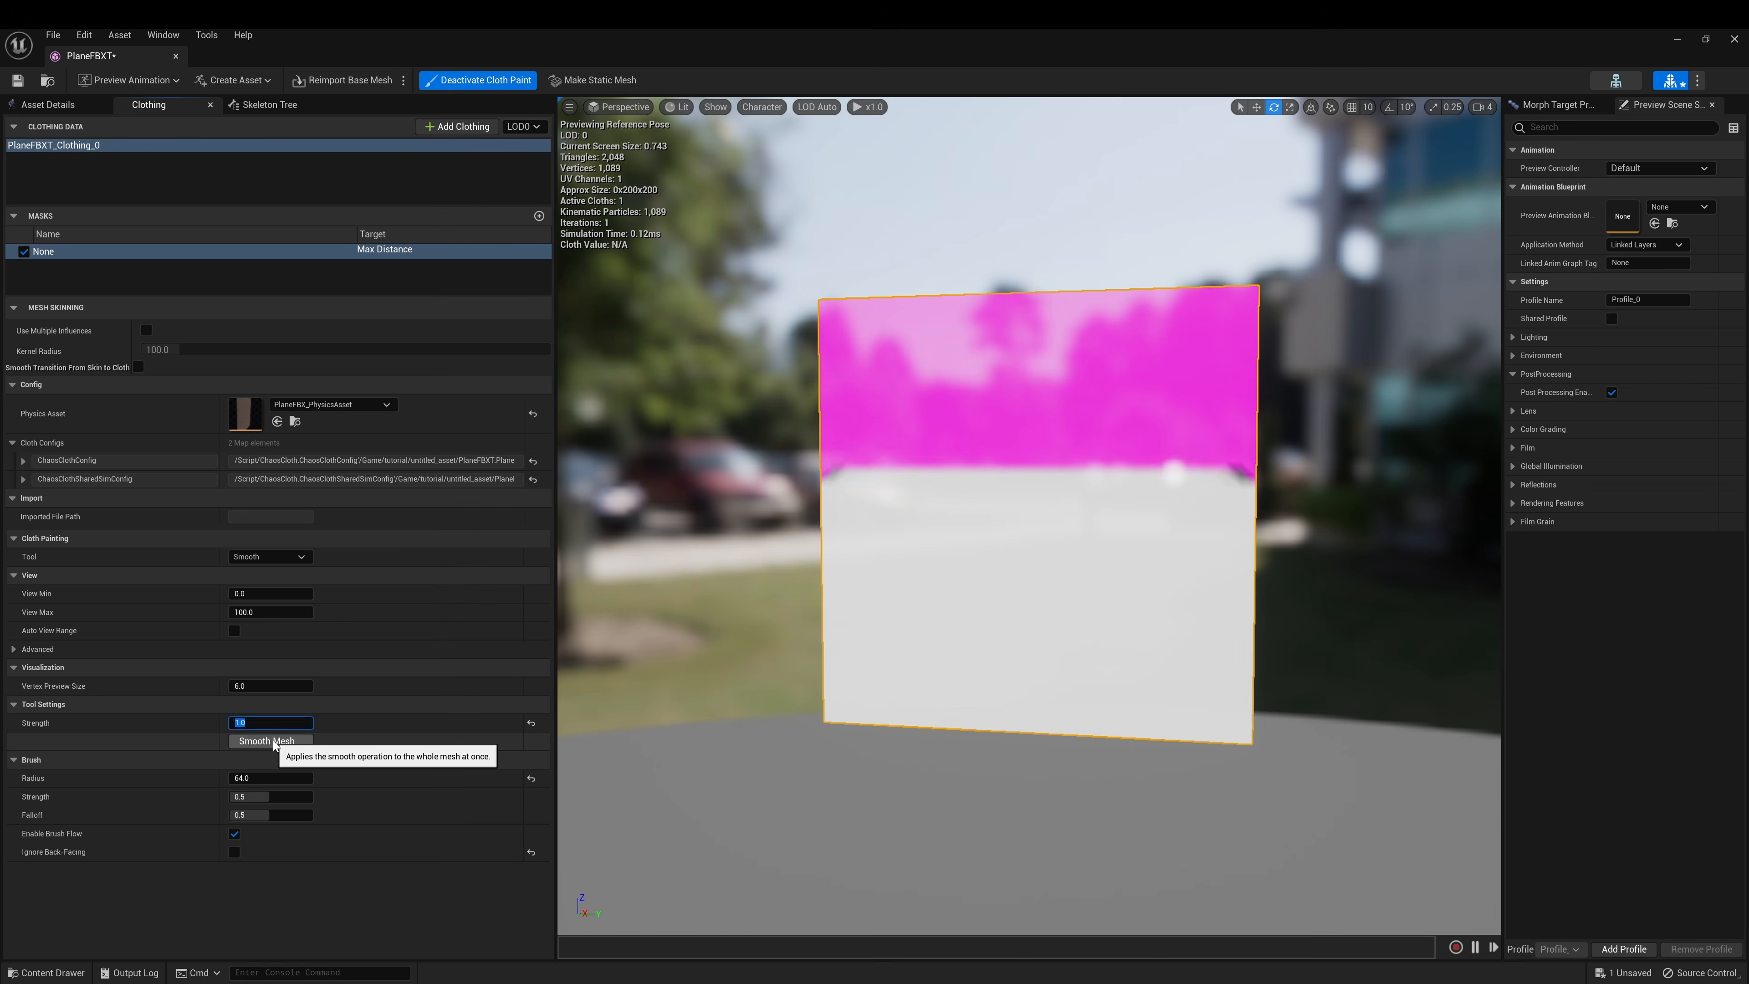
left_click(548, 699)
left_click(273, 741)
left_click(273, 742)
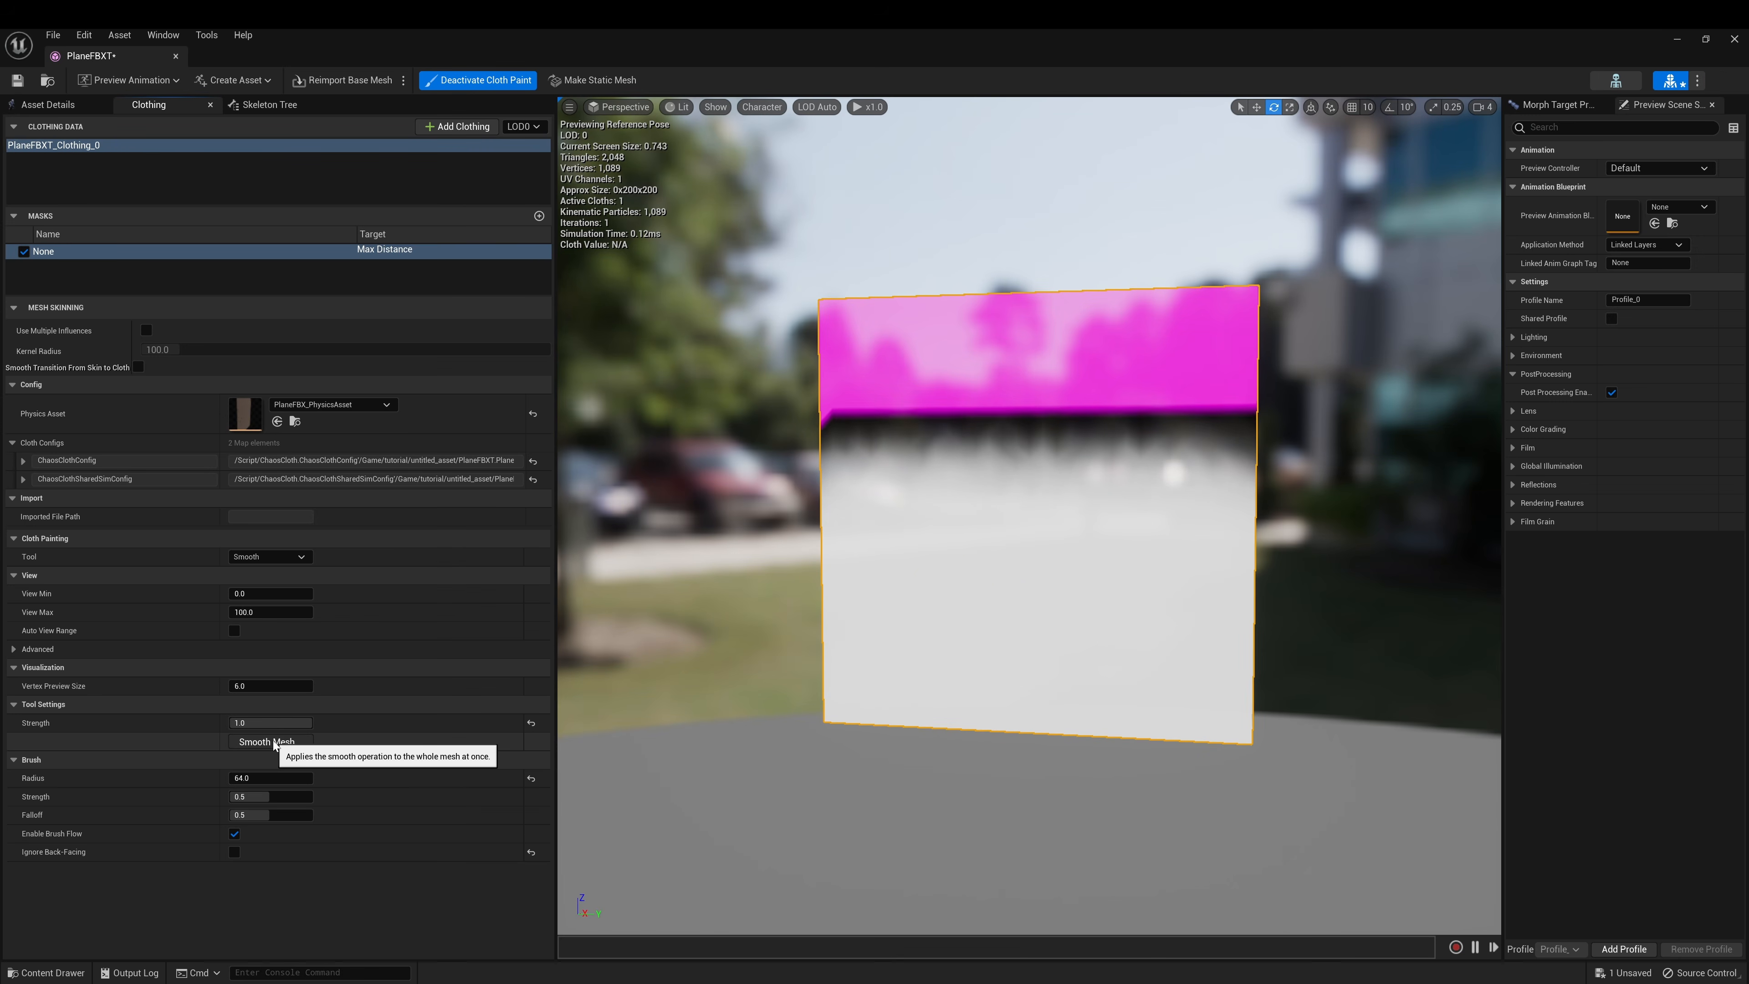
left_click(273, 742)
left_click(274, 742)
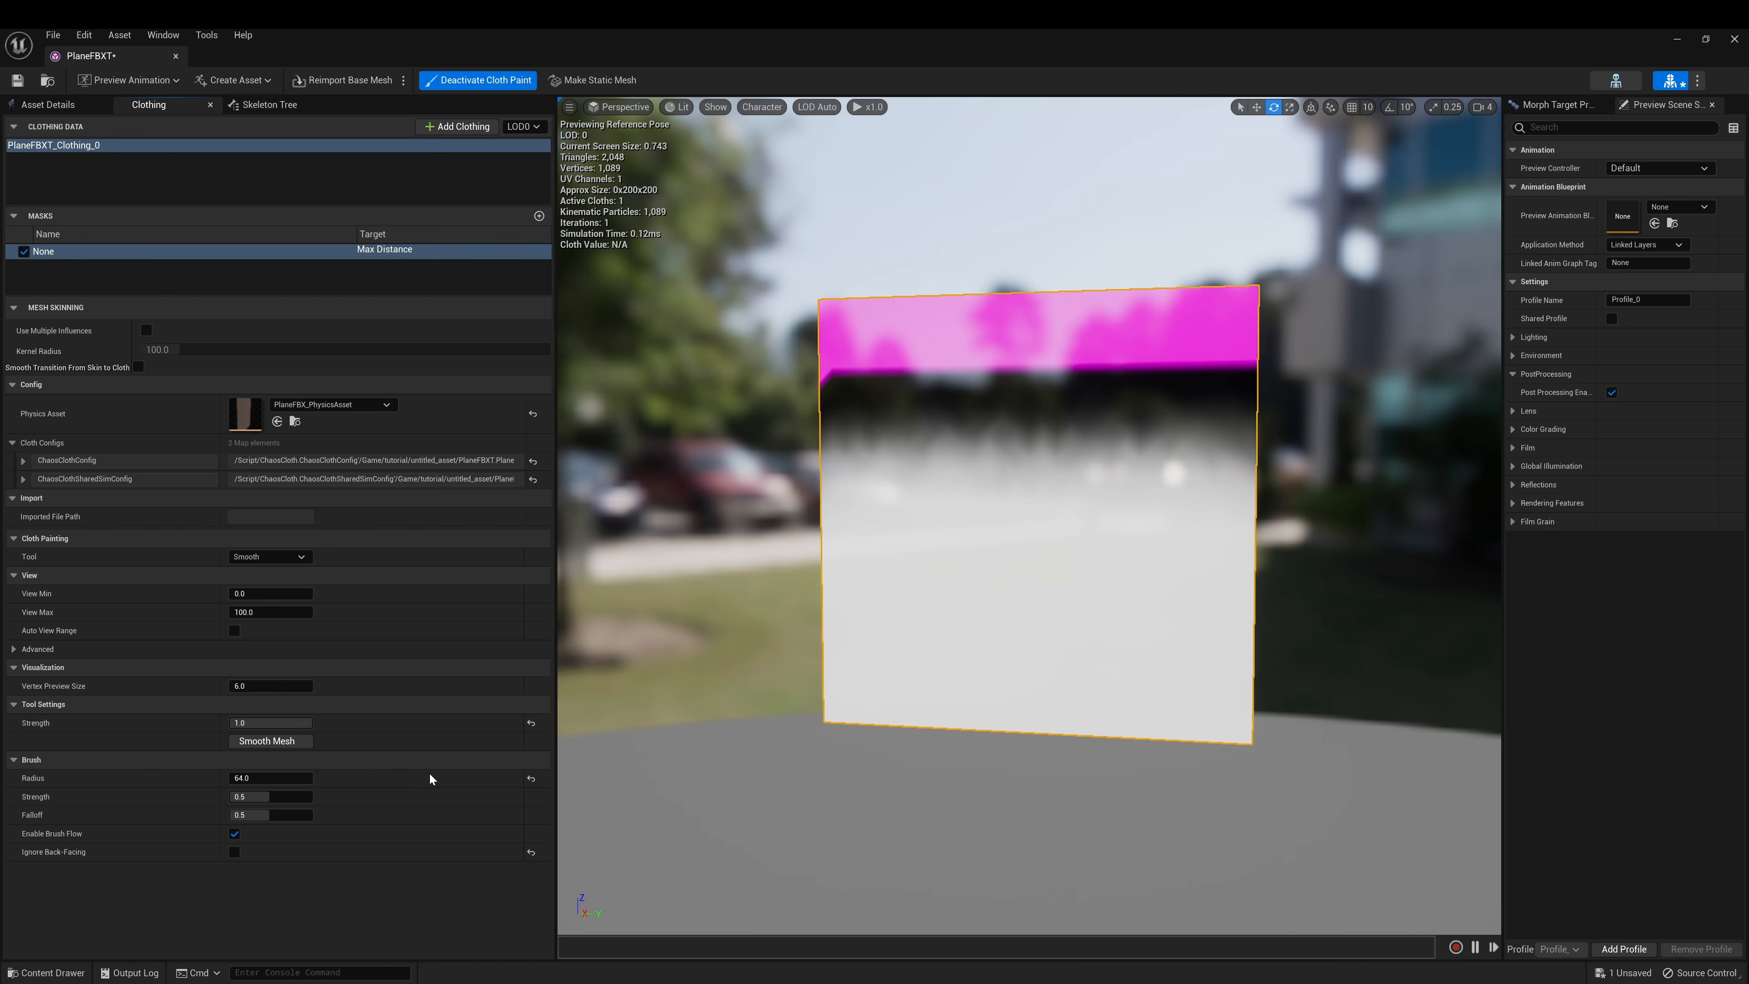
Exit cloth painting, save PlaneFBXT, and close its editor
left_click(482, 80)
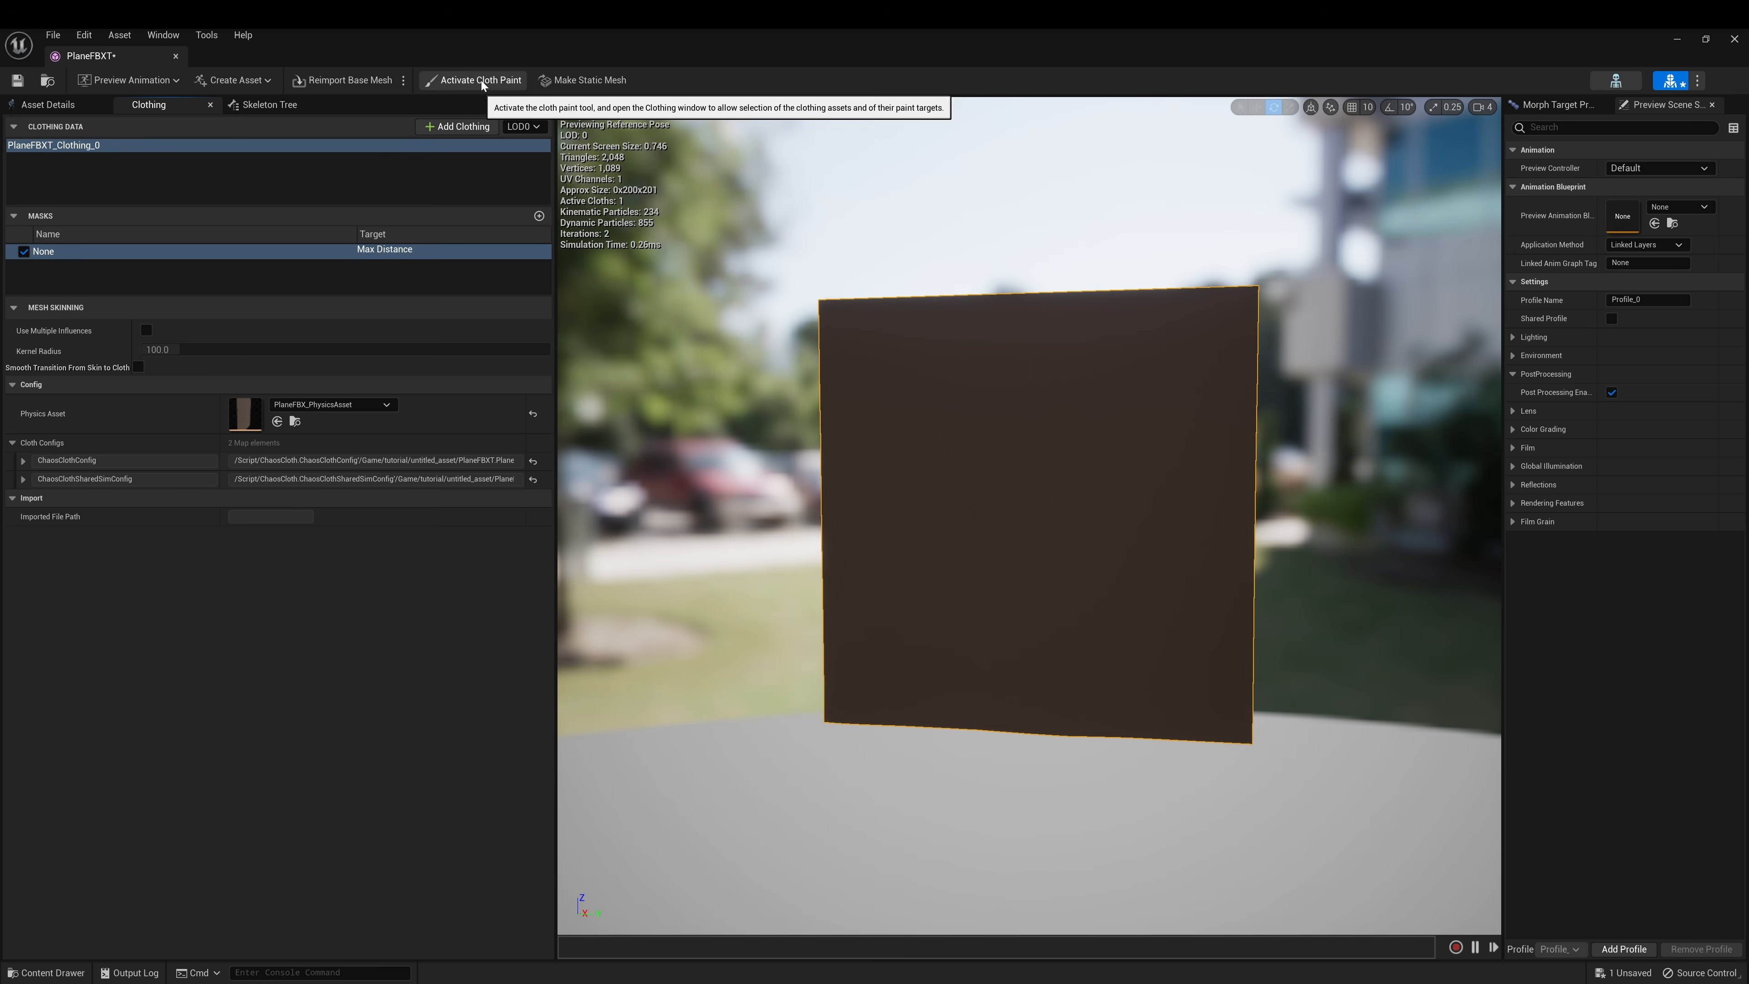
left_click(17, 81)
left_click_drag(927, 466, 861, 470, "alt")
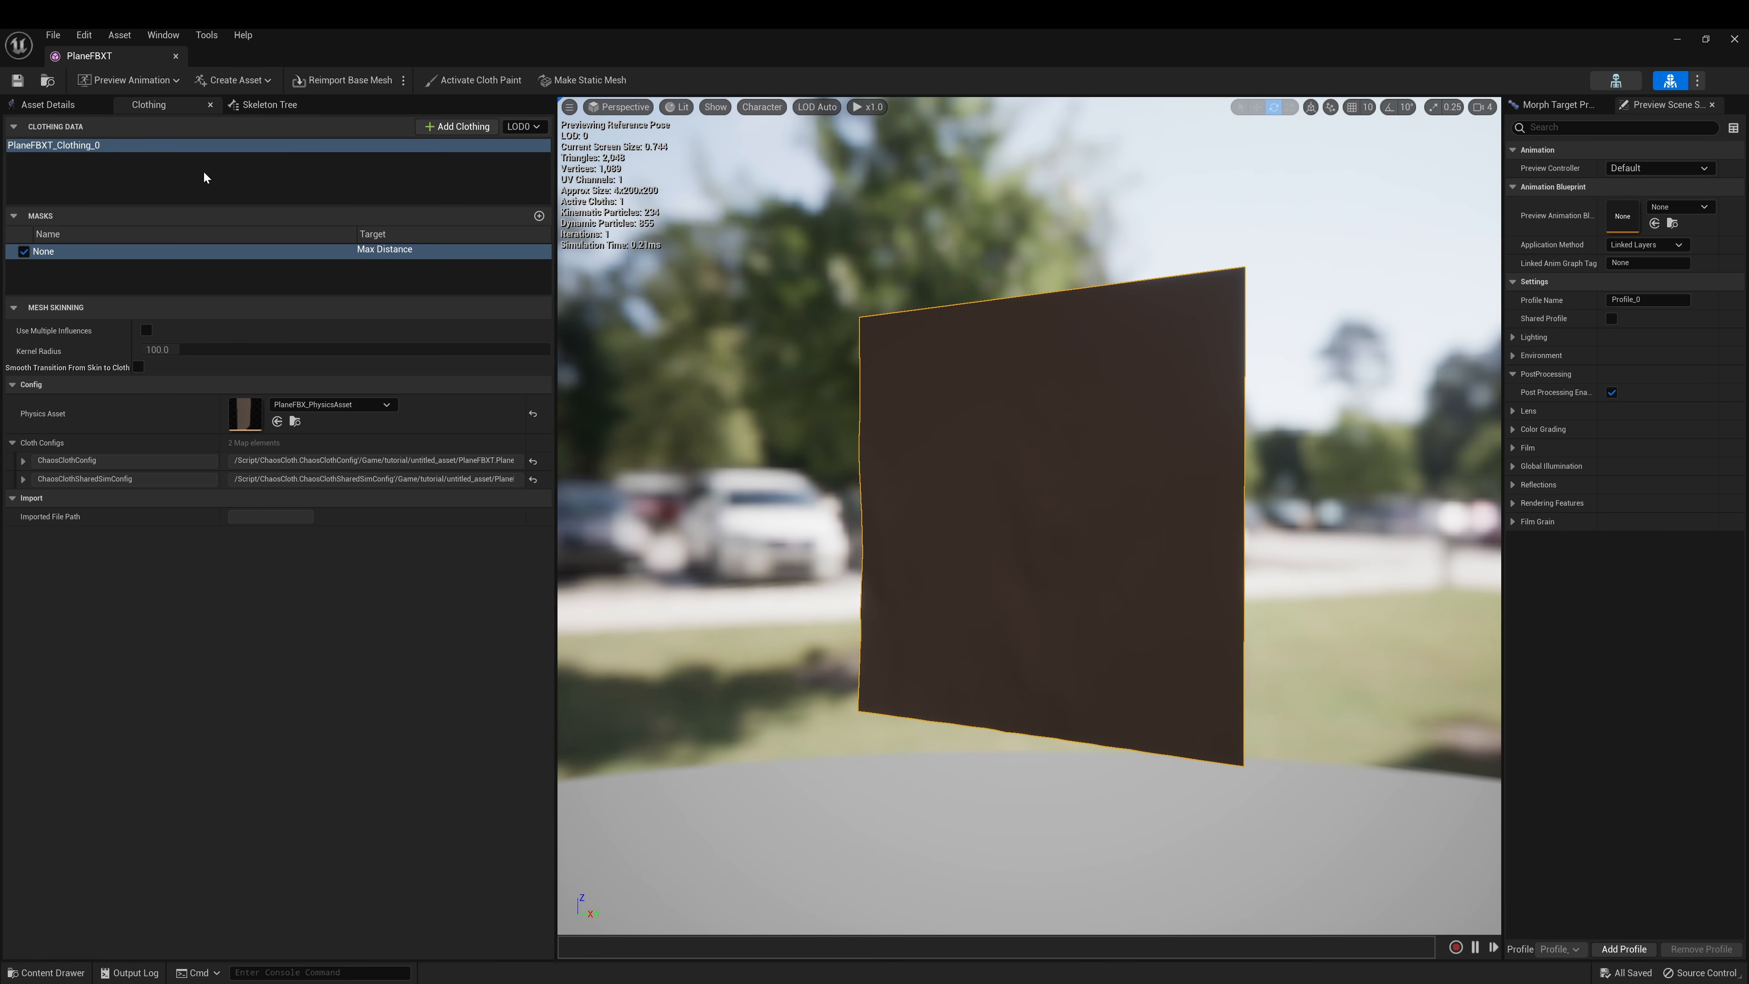
left_click(175, 56)
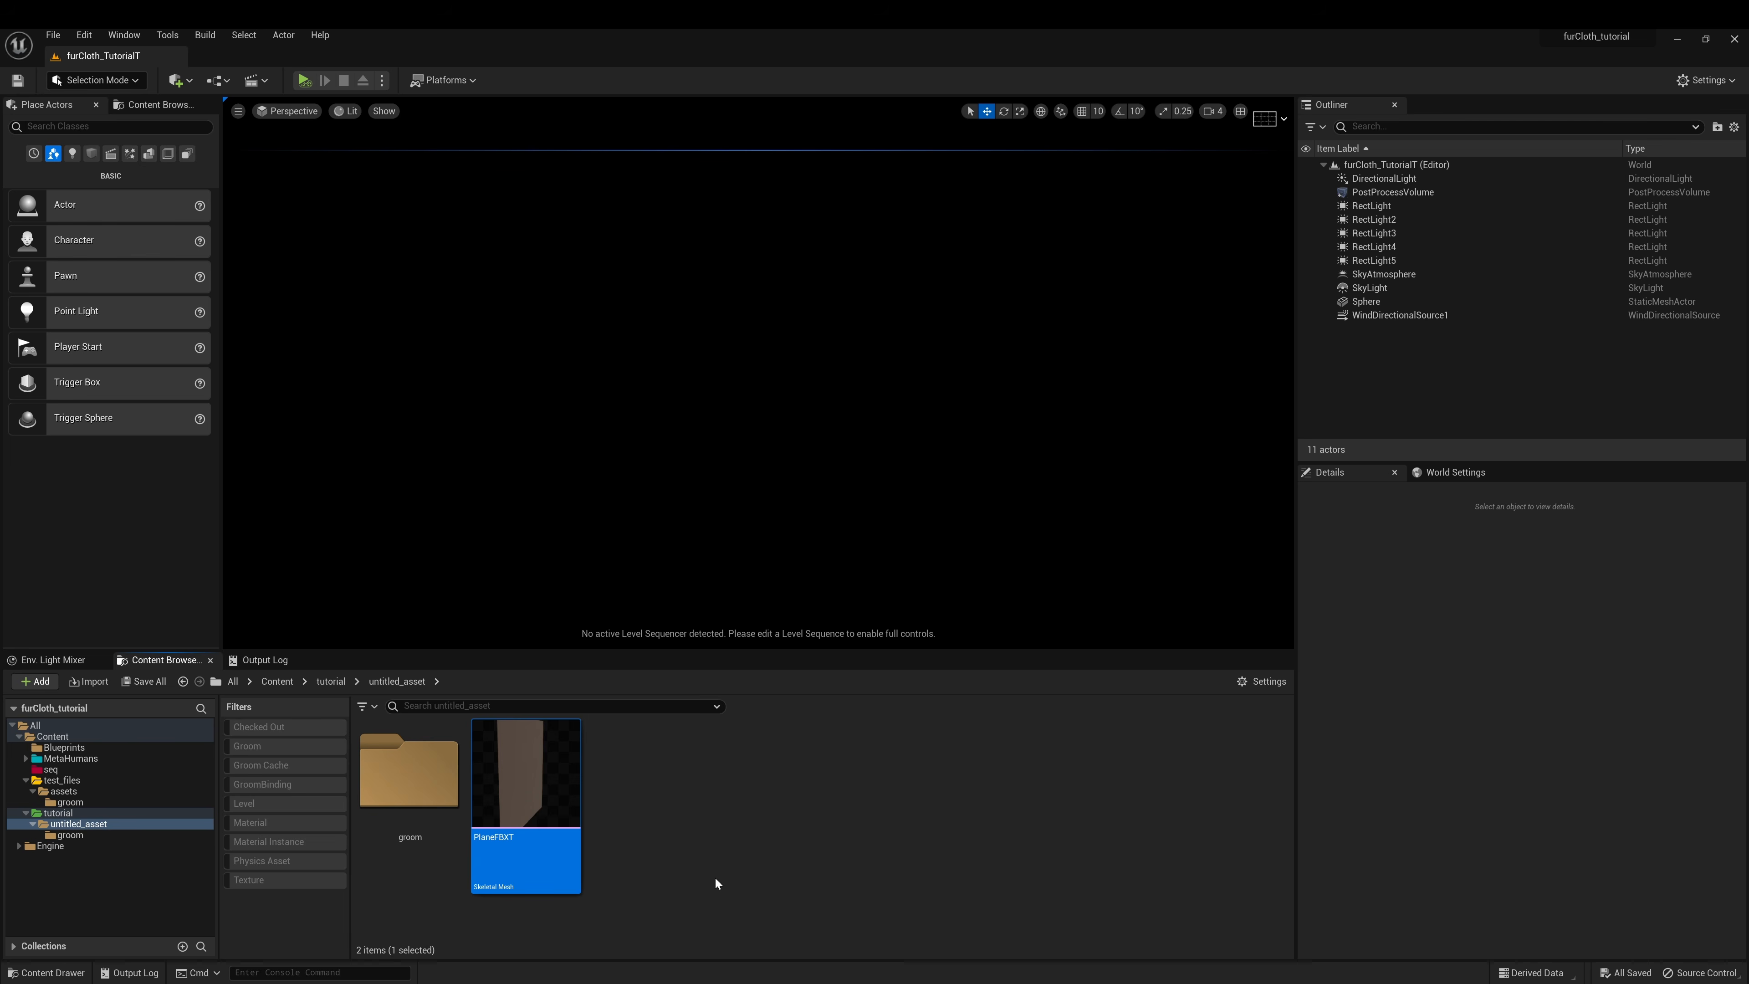
Open the CurvesNew groom and enable hair simulation in its Physics settings
left_click(742, 779)
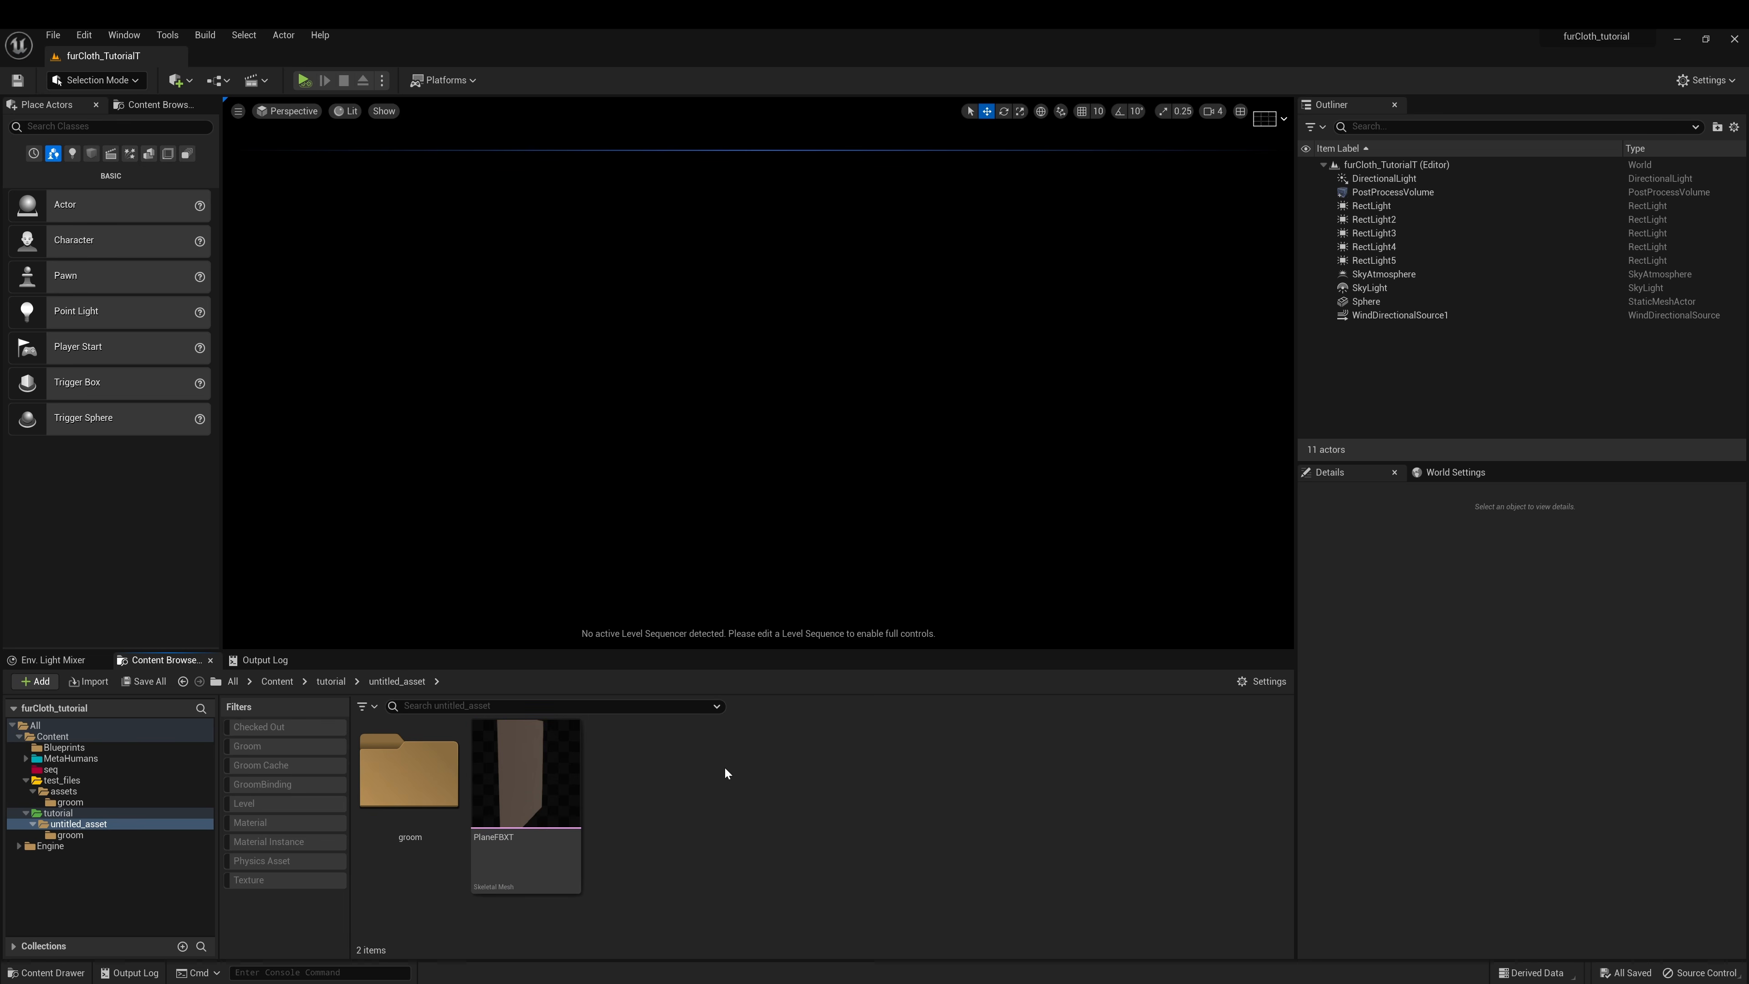
double_click(411, 758)
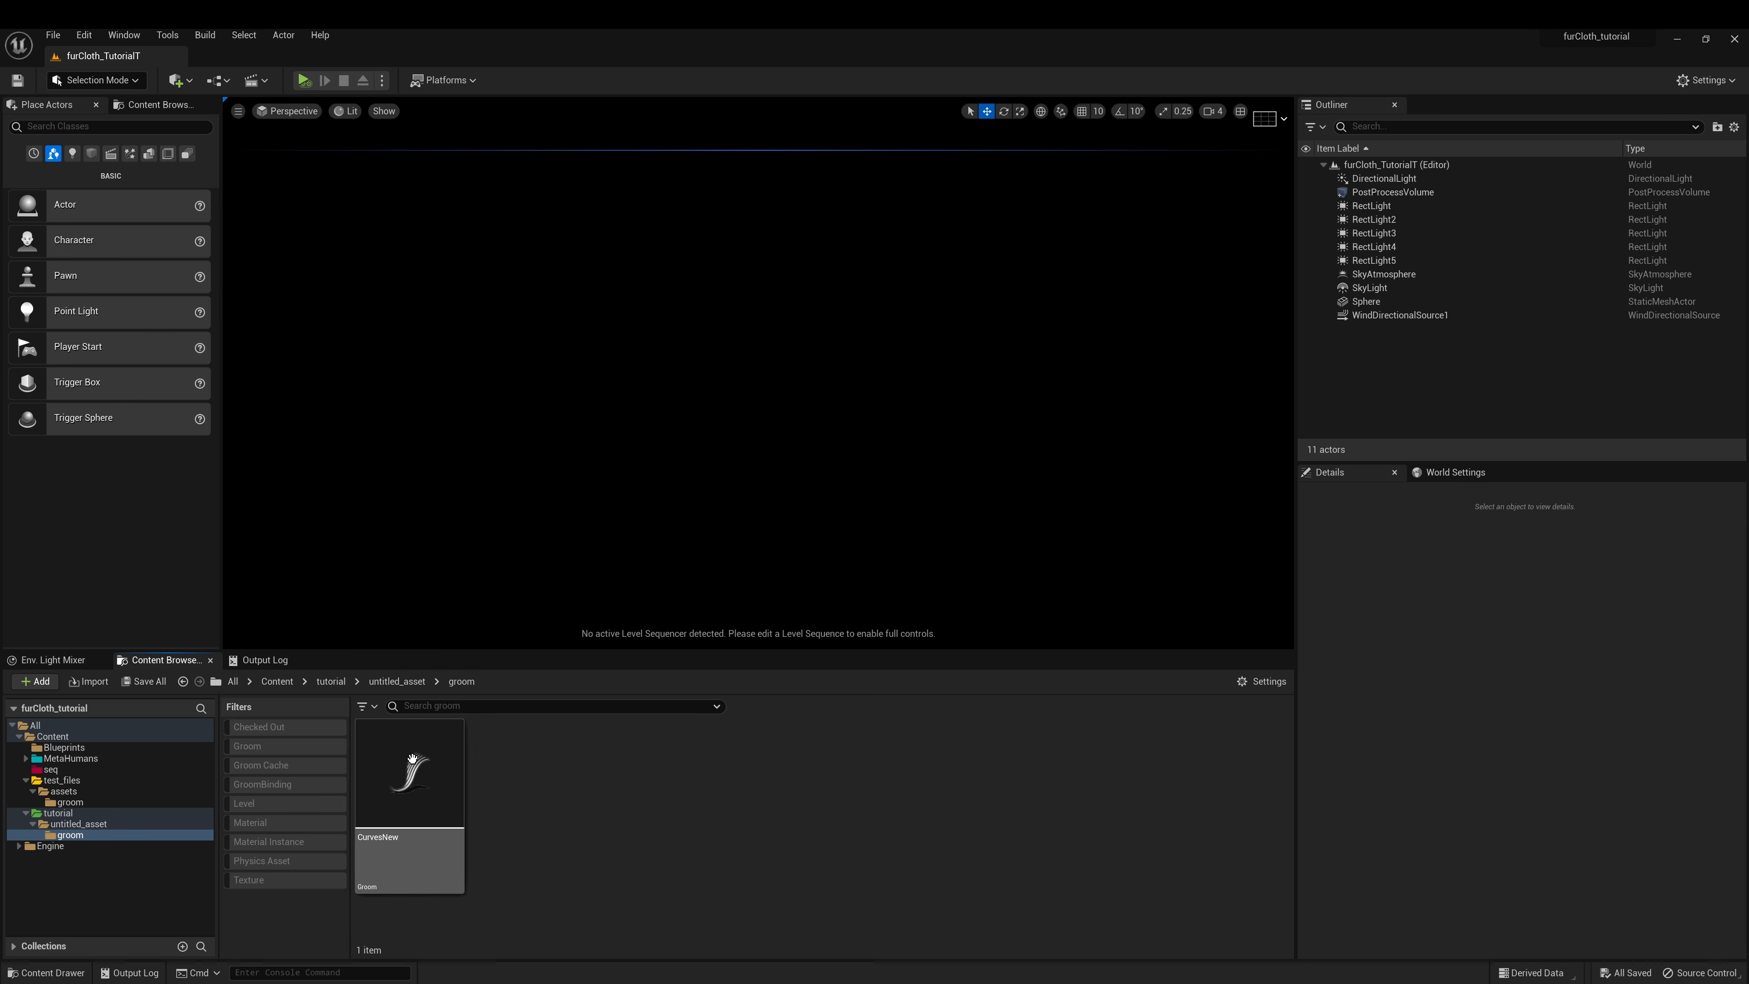
double_click(410, 781)
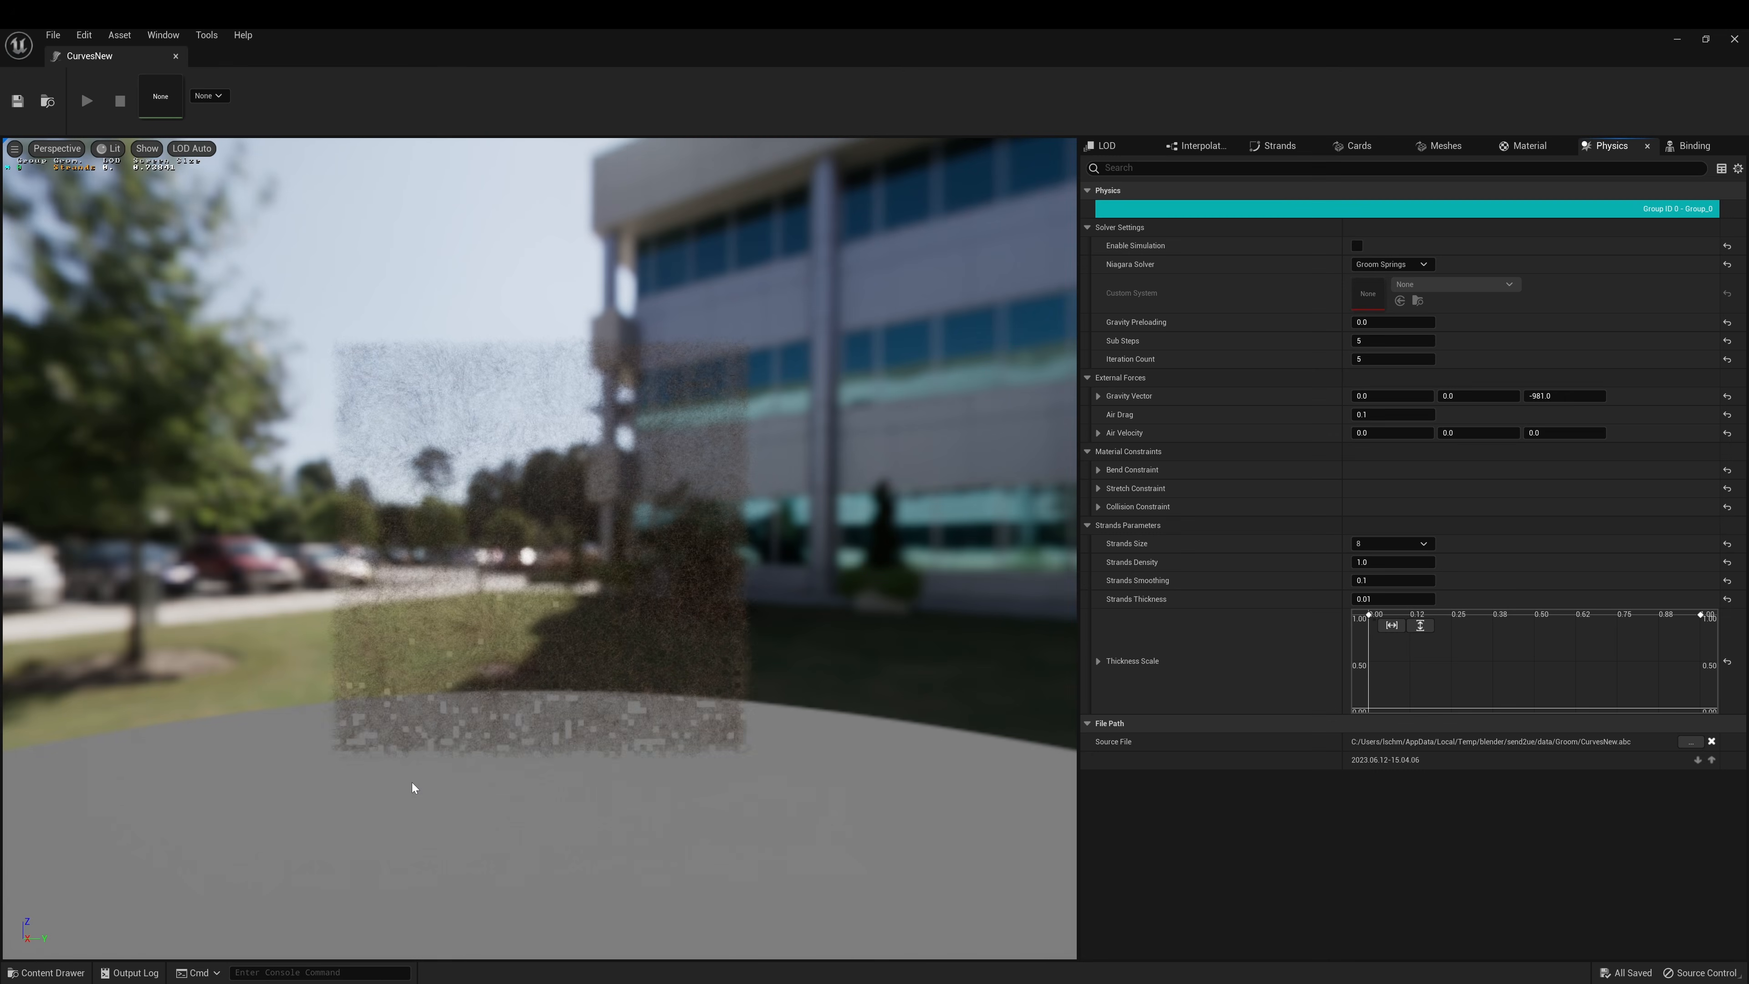
scroll(416, 540, "up", 5)
left_click_drag(417, 540, 534, 422)
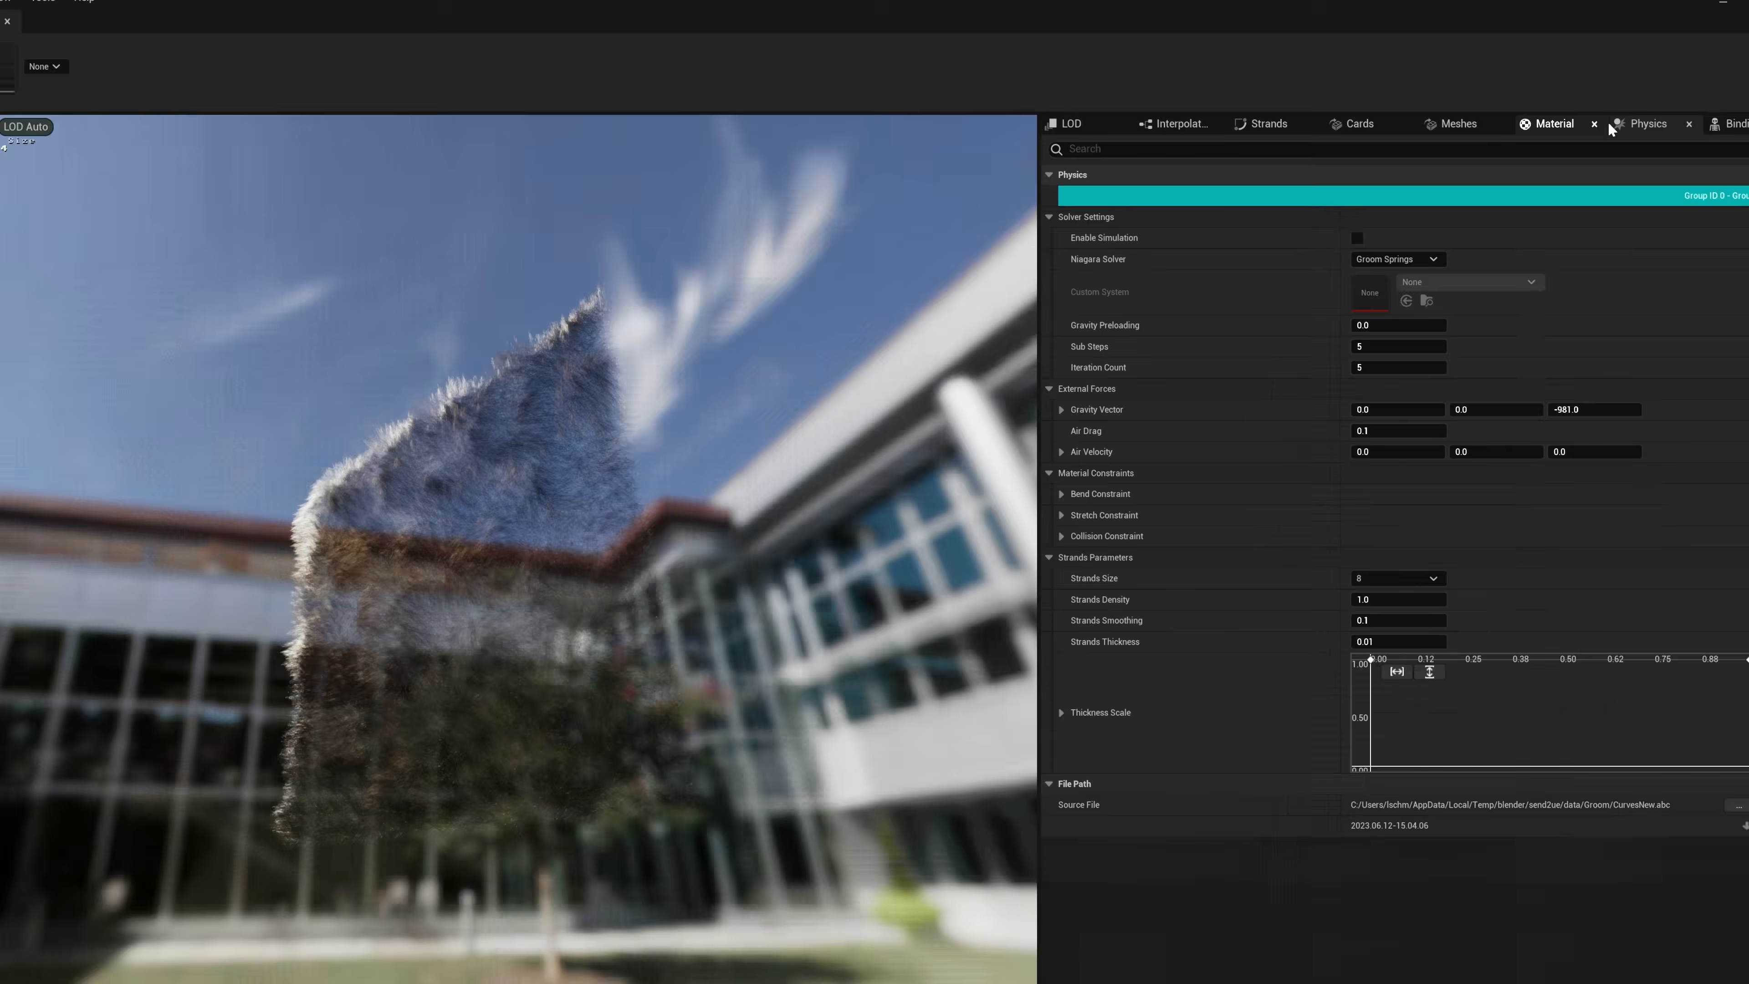
left_click(1611, 124)
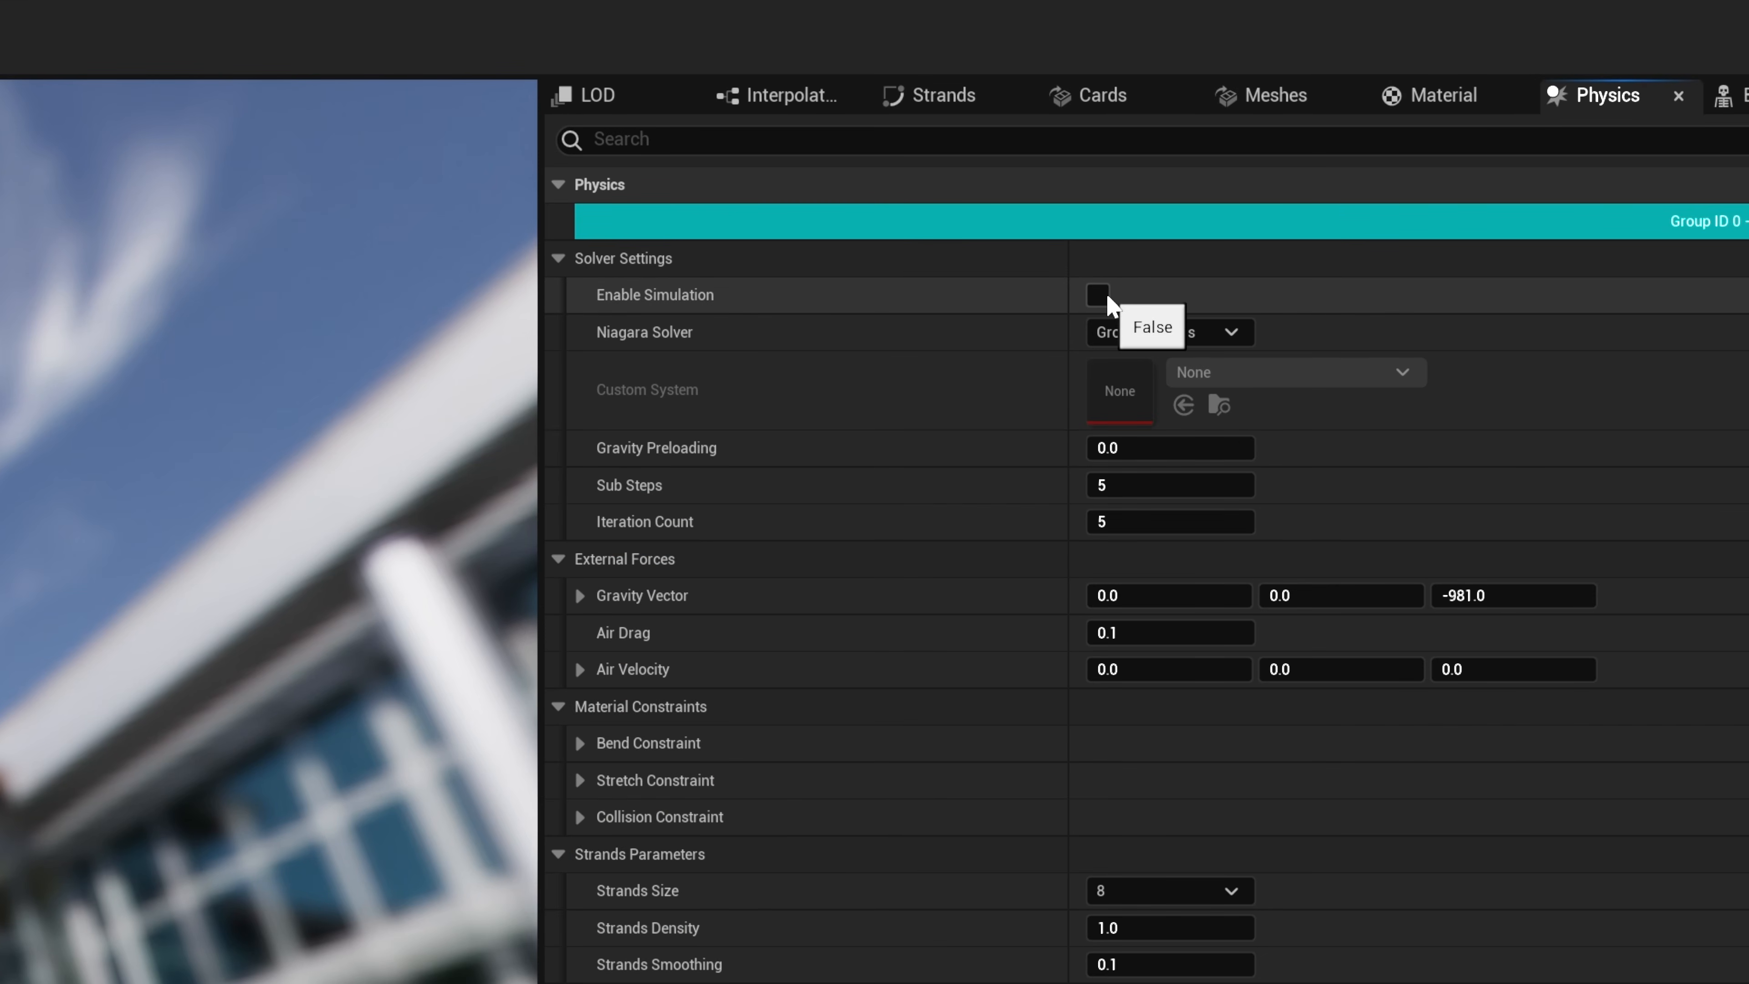
left_click(1102, 296)
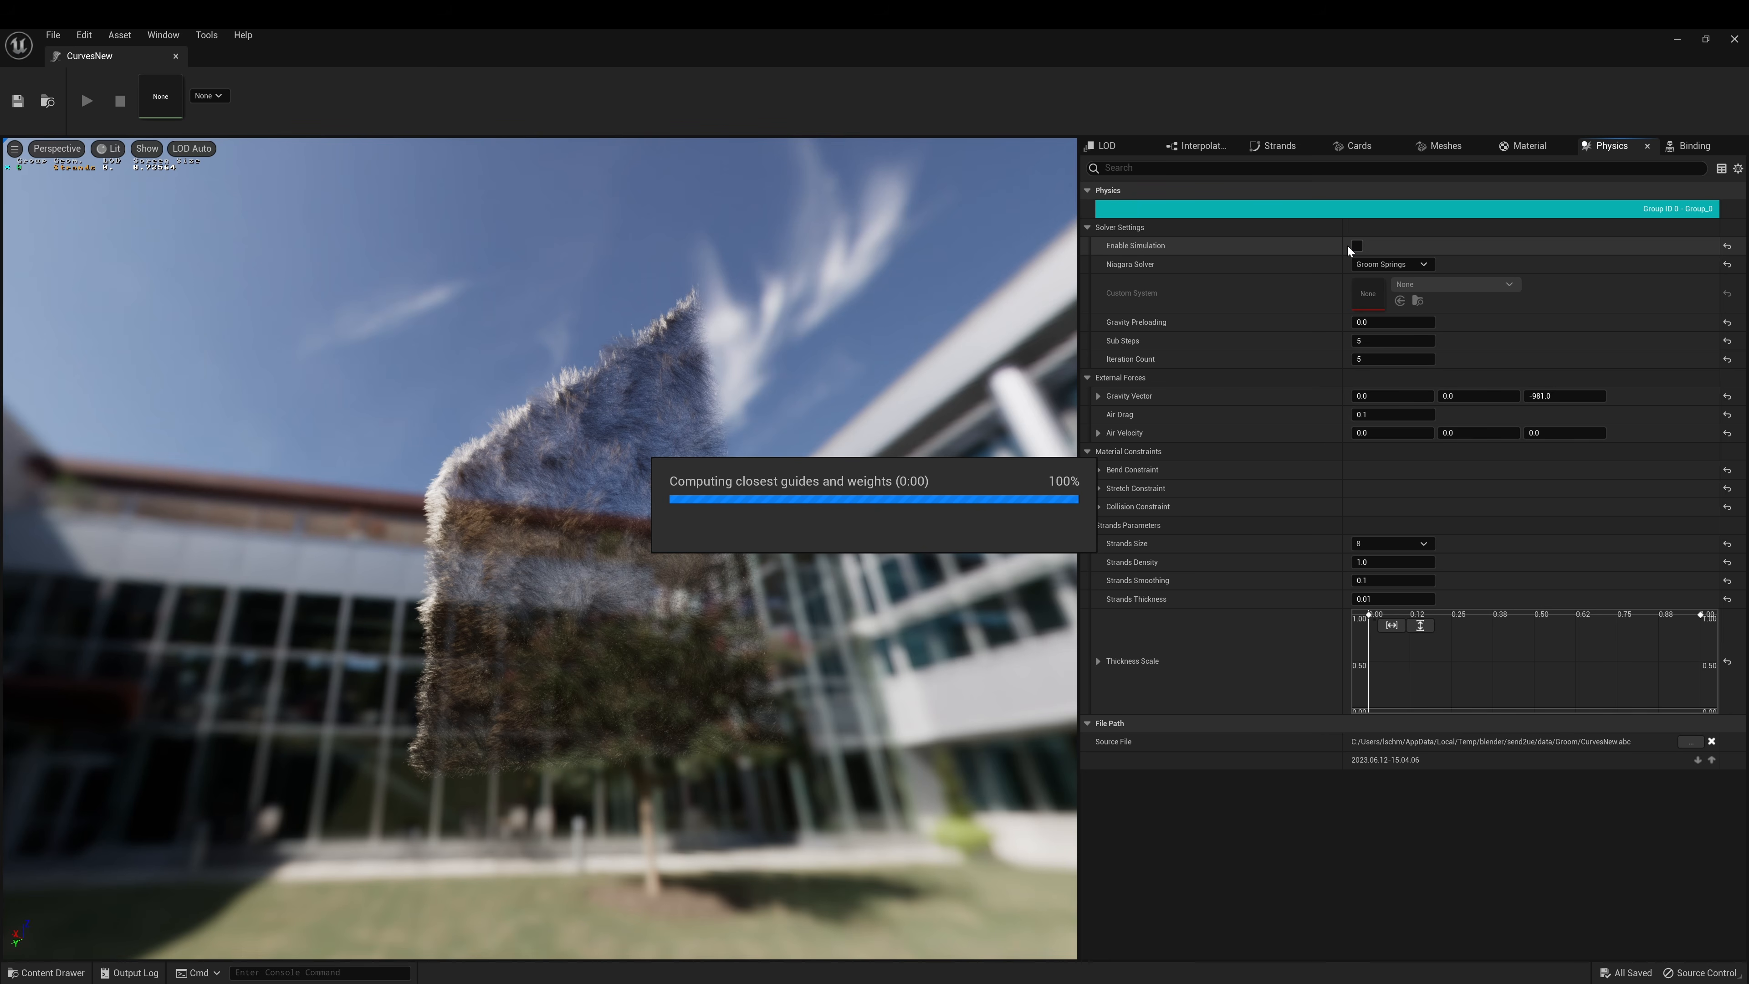
left_click(1350, 246)
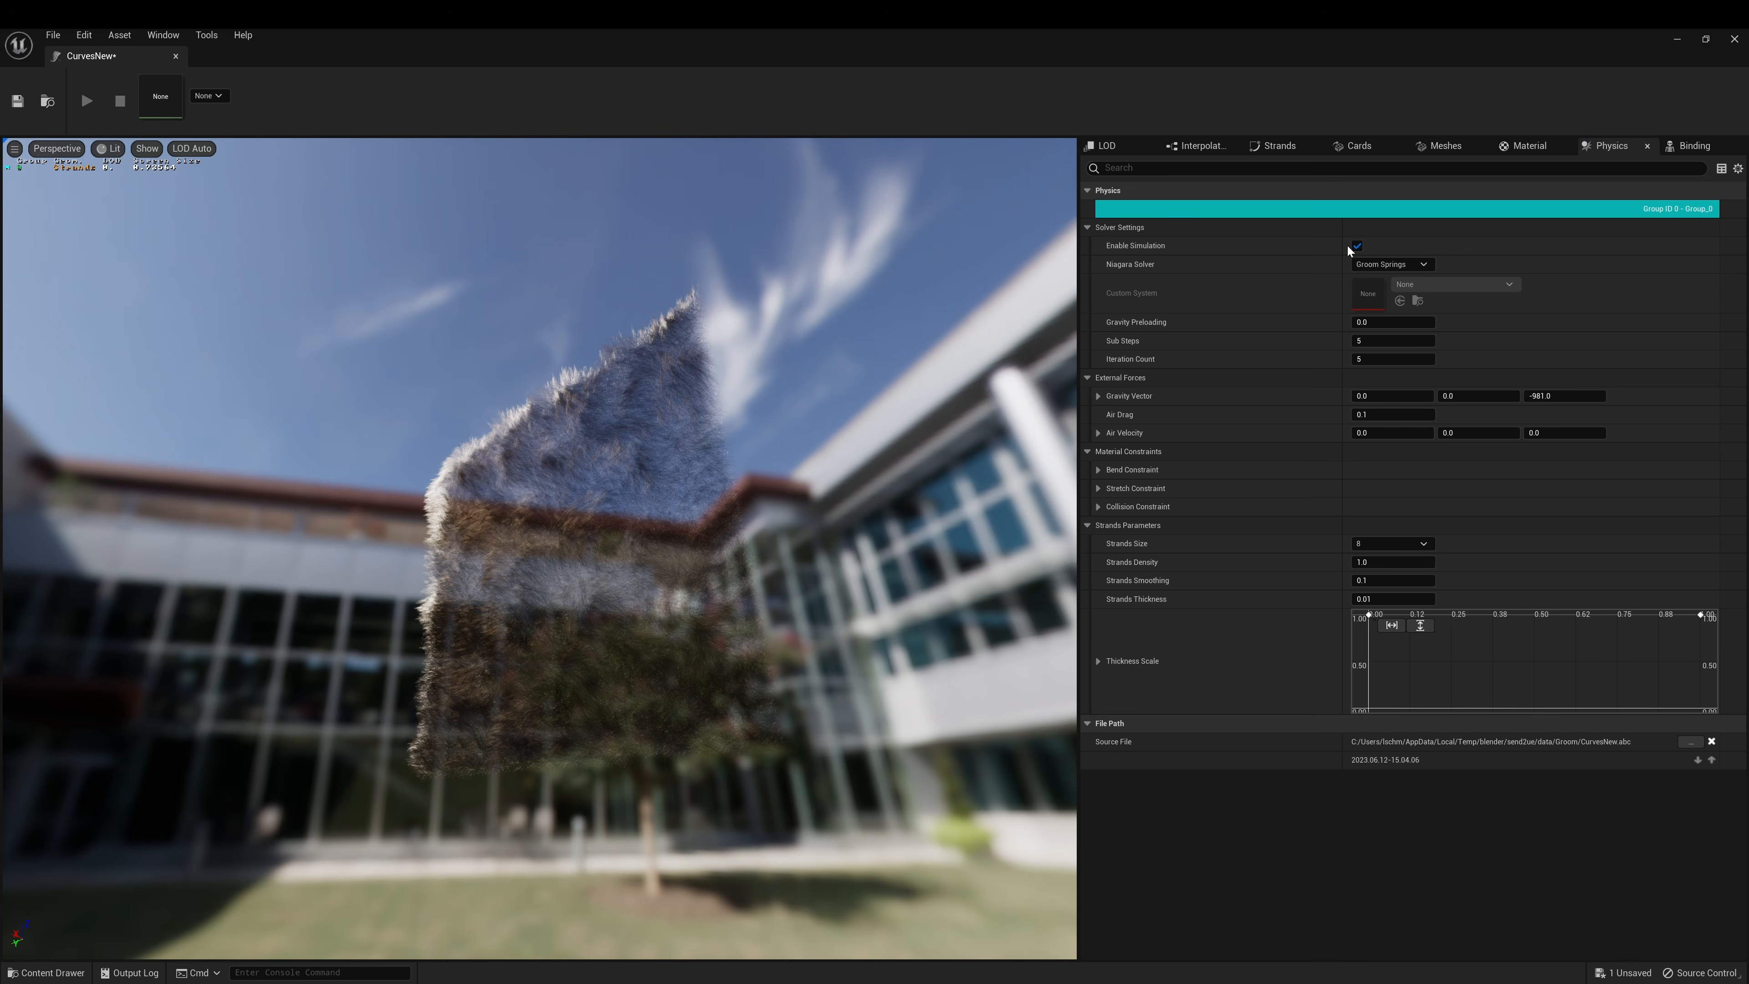
mouse_move(646, 442)
left_mouse_down()
mouse_move(778, 513)
mouse_move(644, 448)
mouse_move(679, 455)
mouse_move(668, 441)
left_mouse_up()
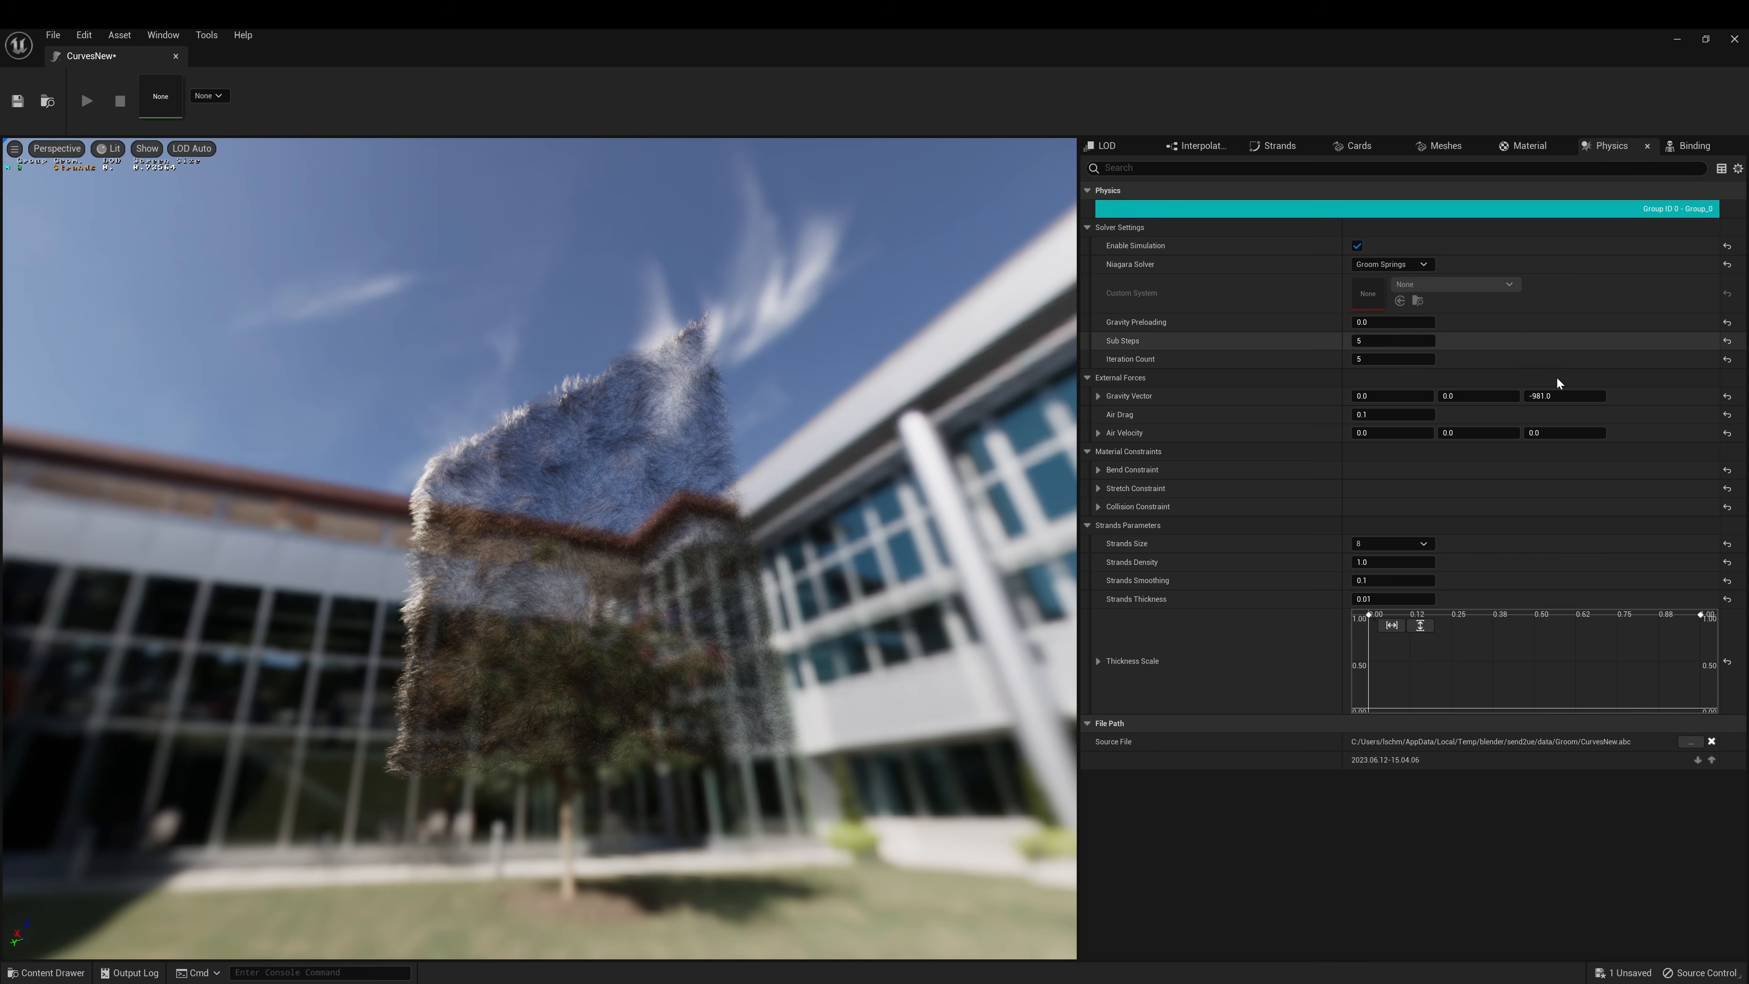
Keep MI_Fur as the fur material and save CurvesNew
left_click(1539, 147)
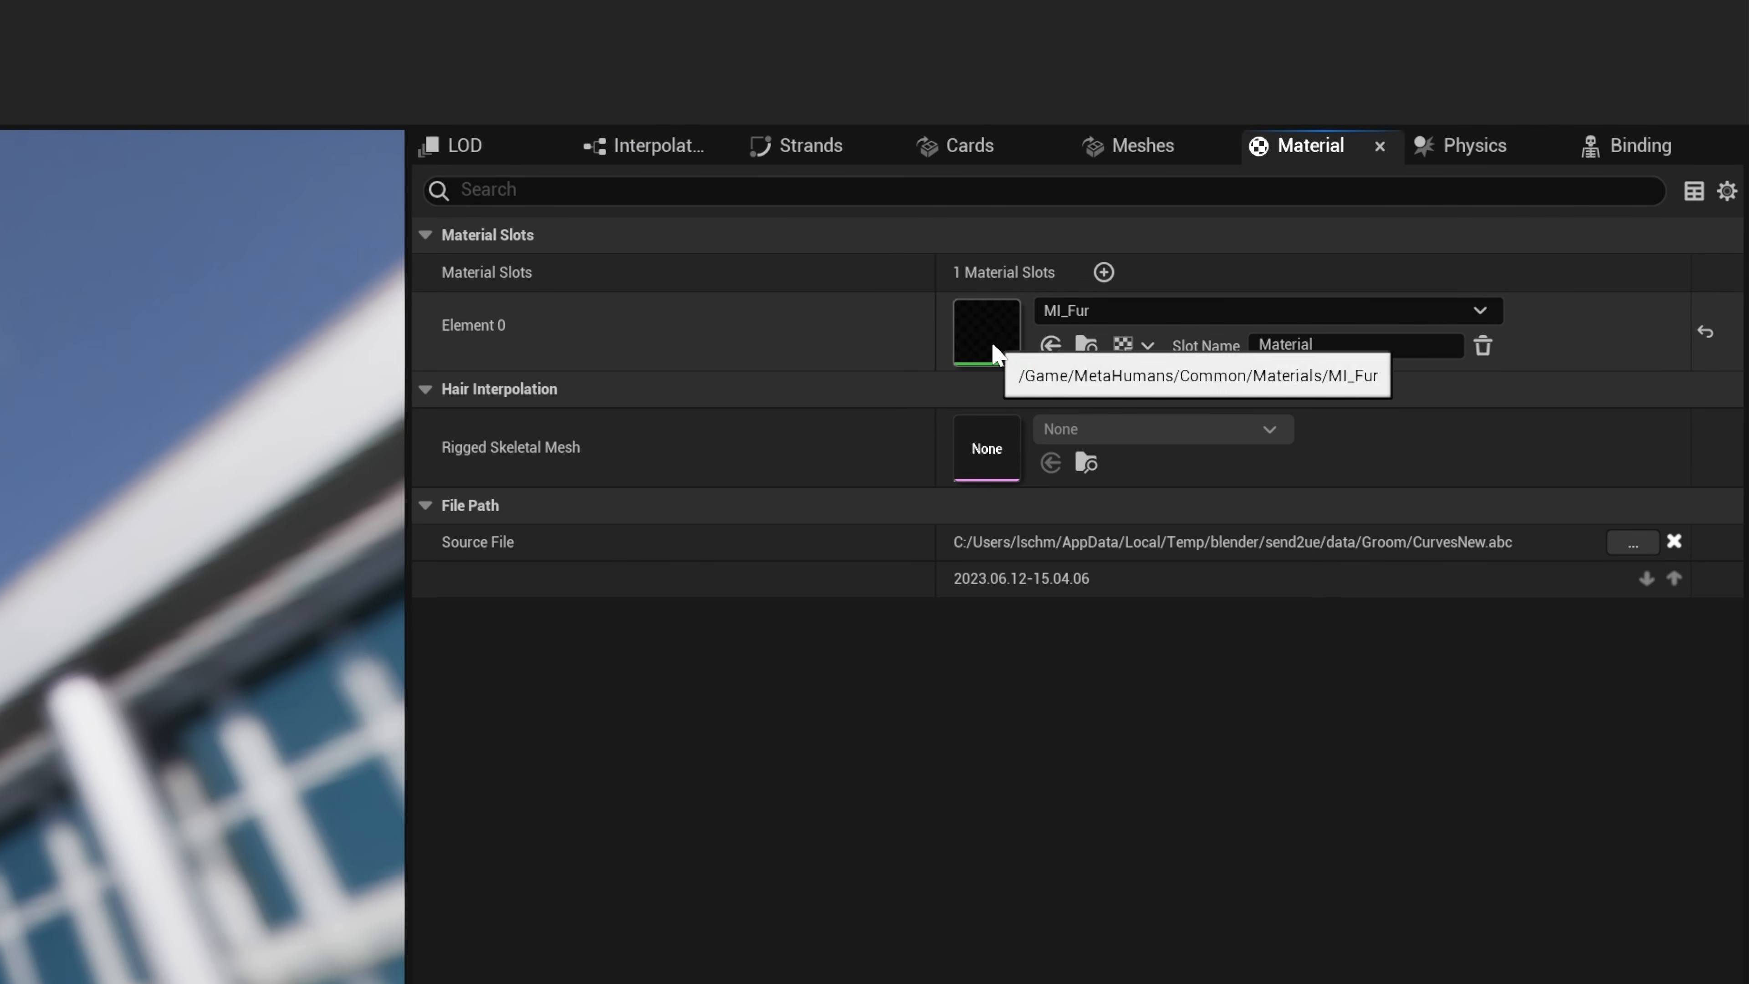
left_click(1113, 316)
left_click(1117, 316)
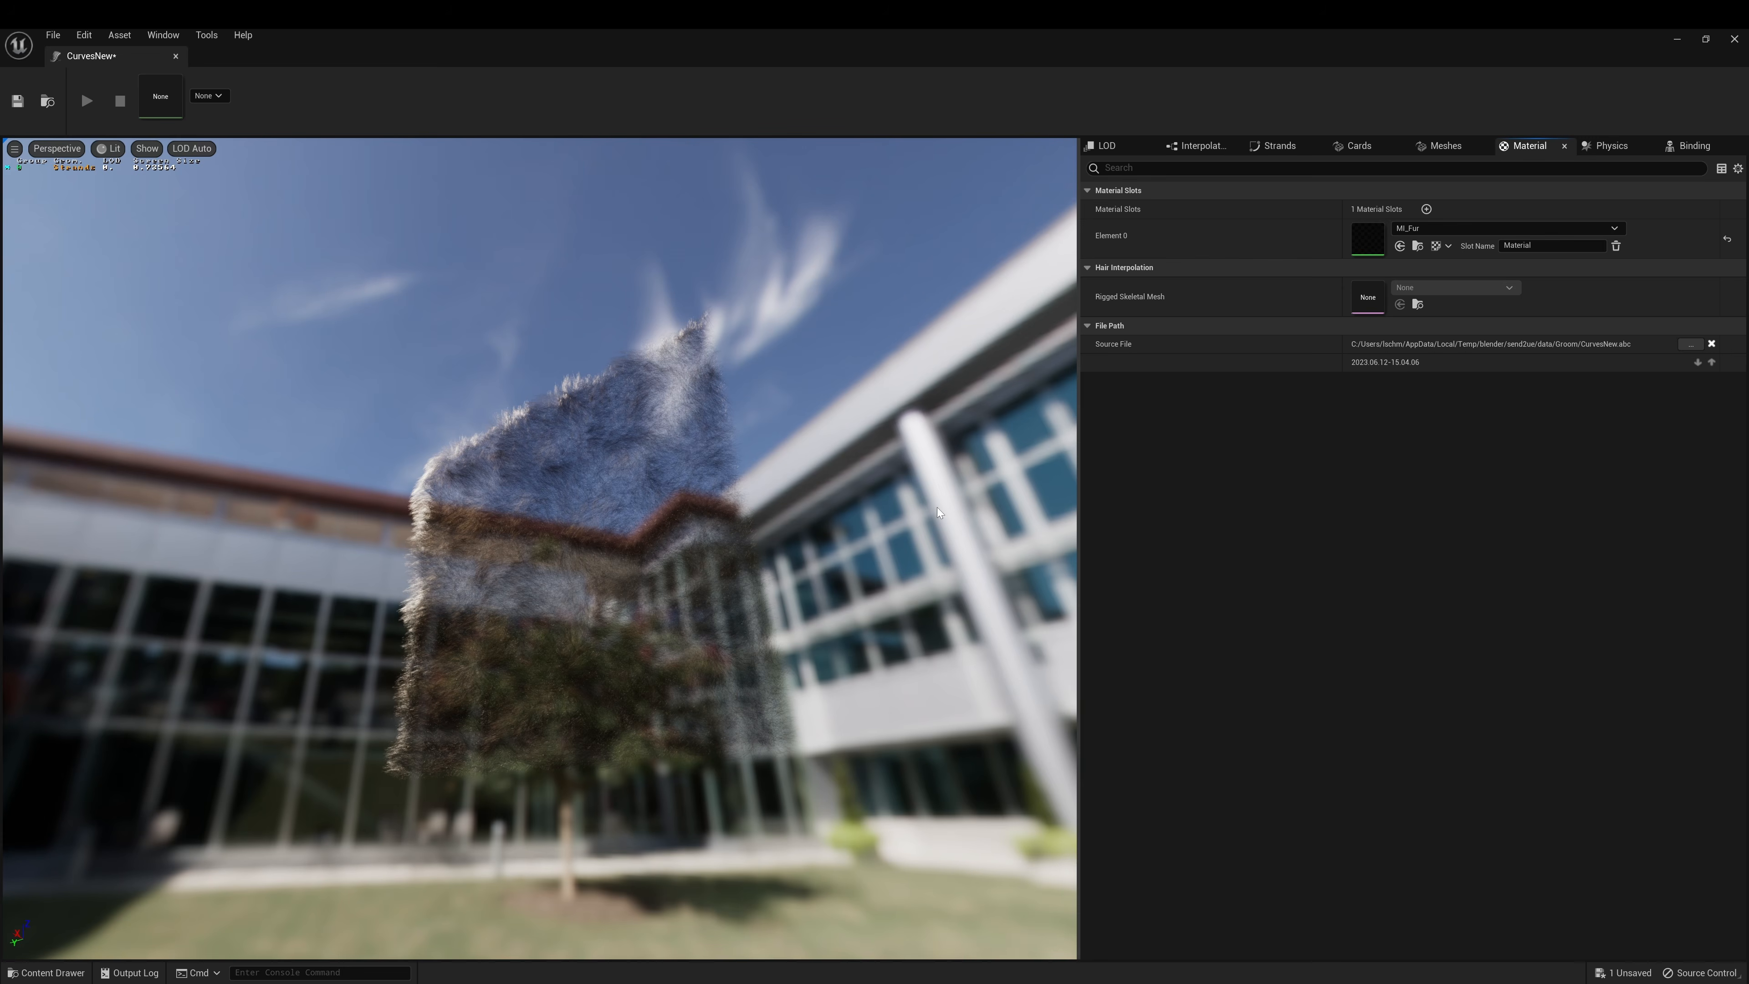
left_click(18, 101)
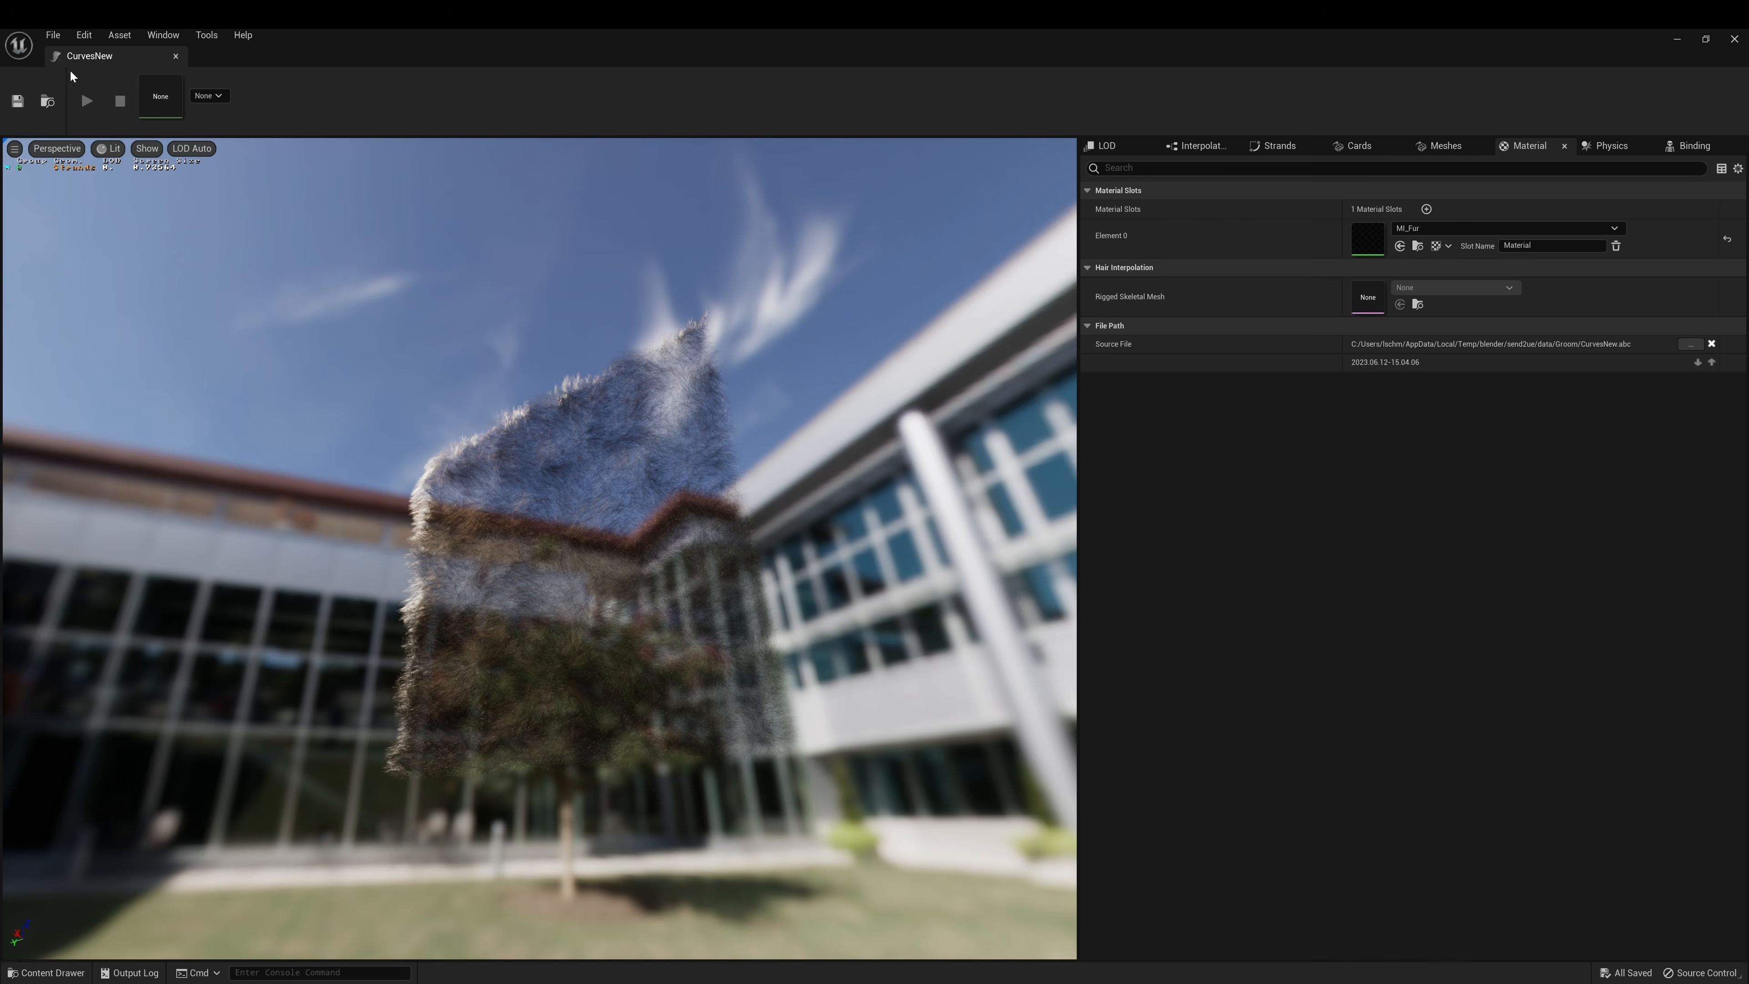
Create a CurvesNew groom binding with PlaneFBXT as the target skeletal mesh
left_click(177, 55)
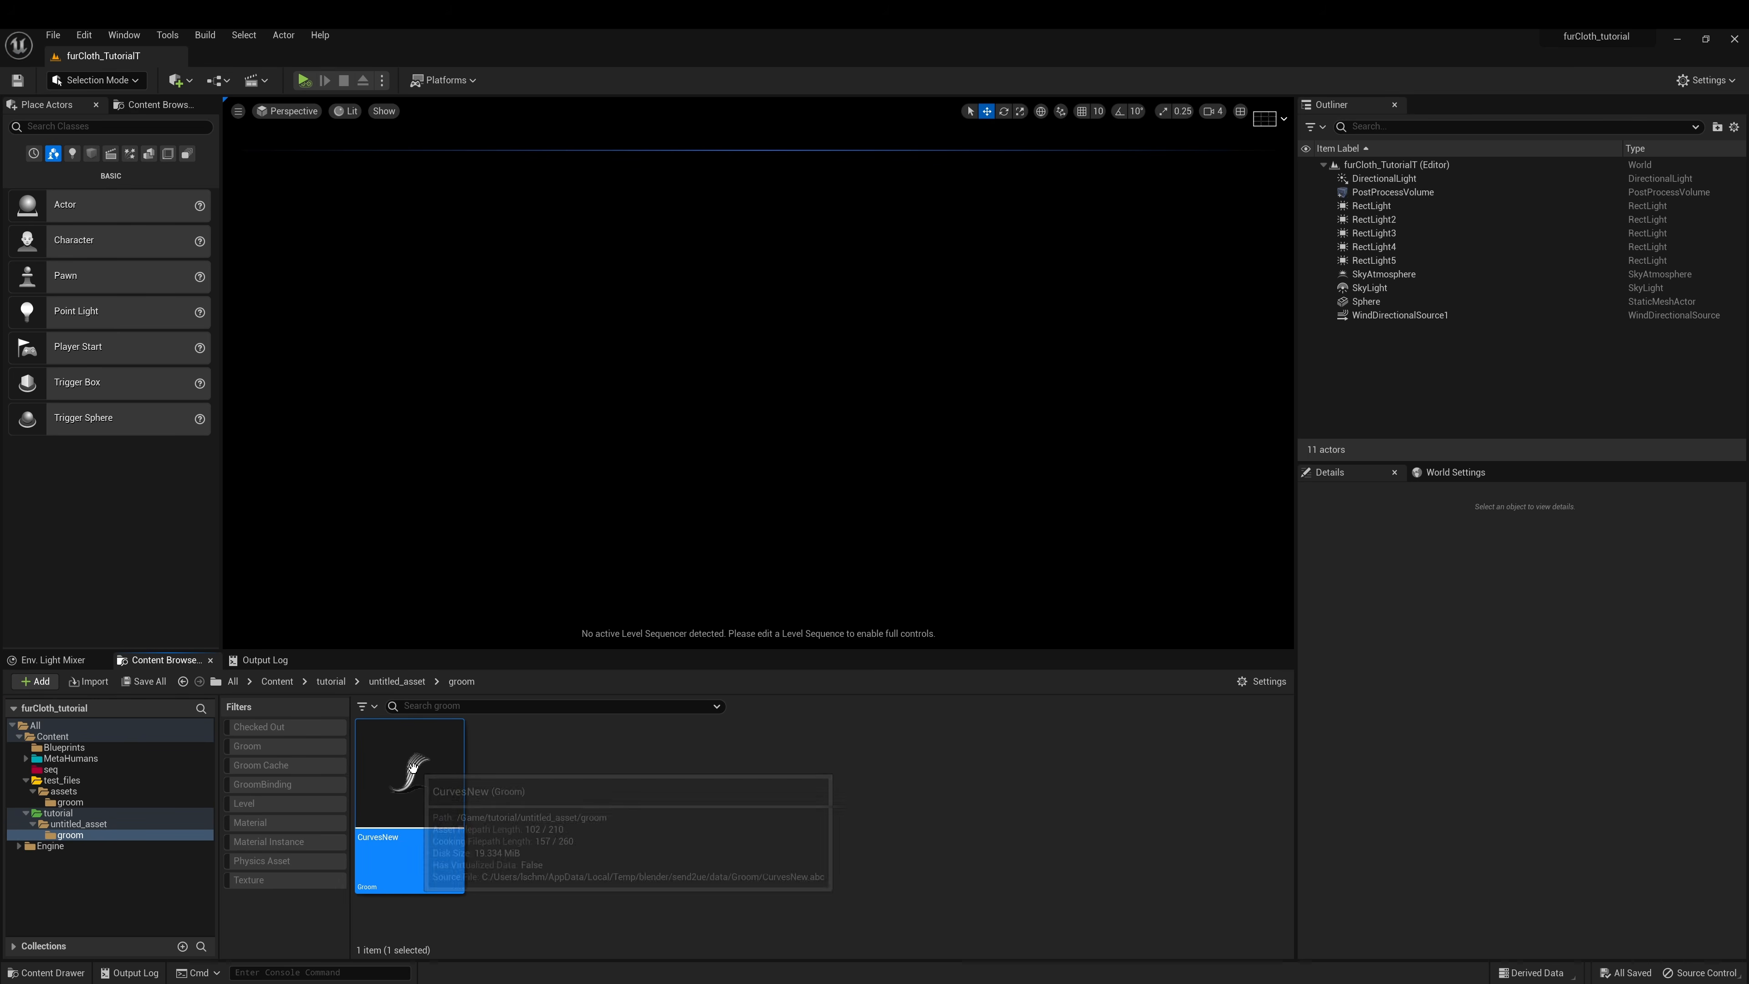
right_click(415, 792)
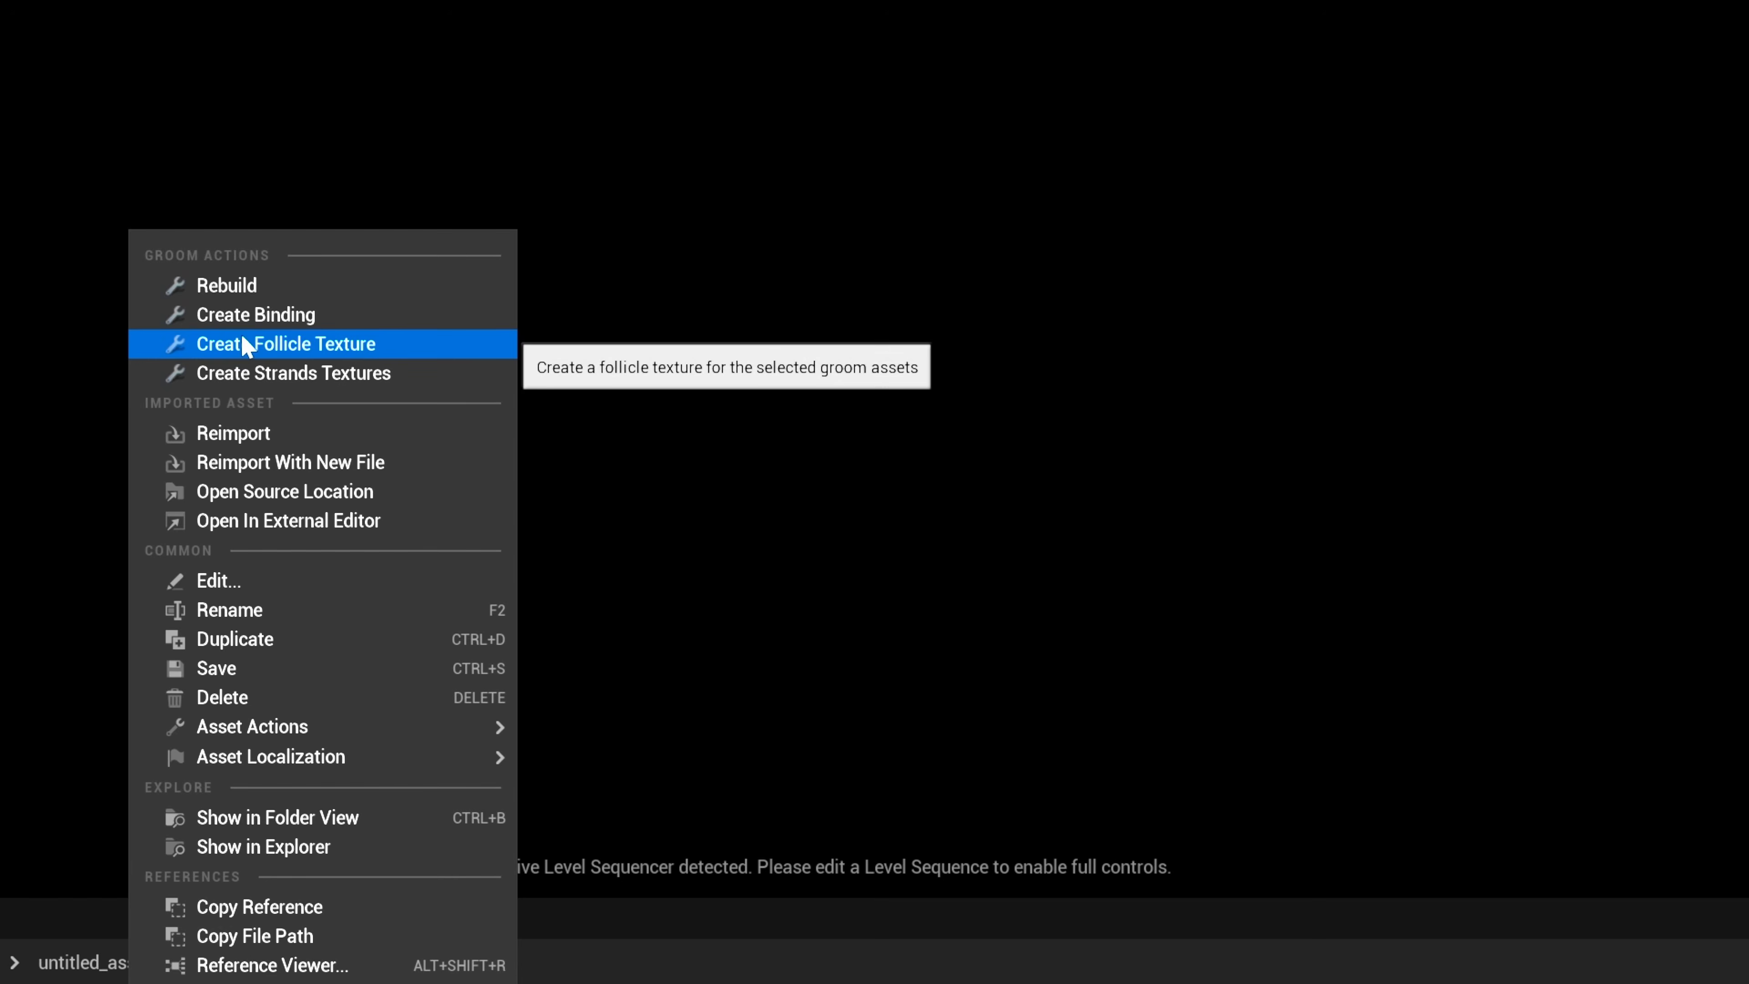
left_click(271, 318)
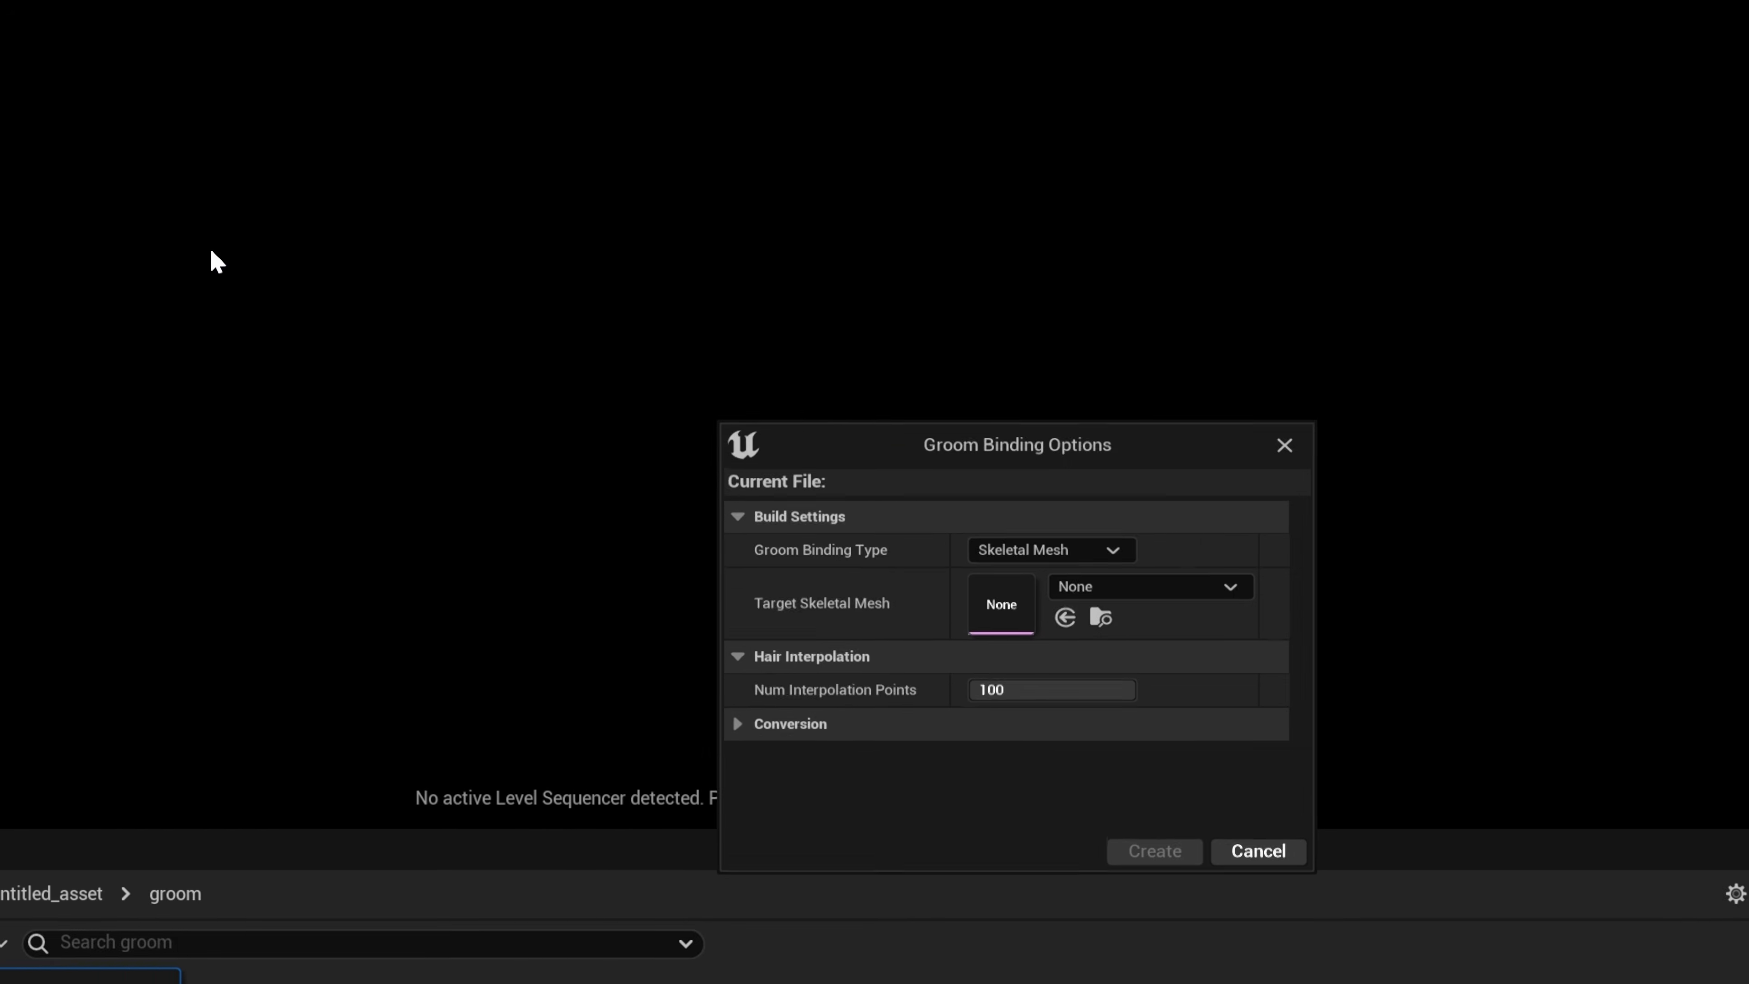
left_click(1188, 679)
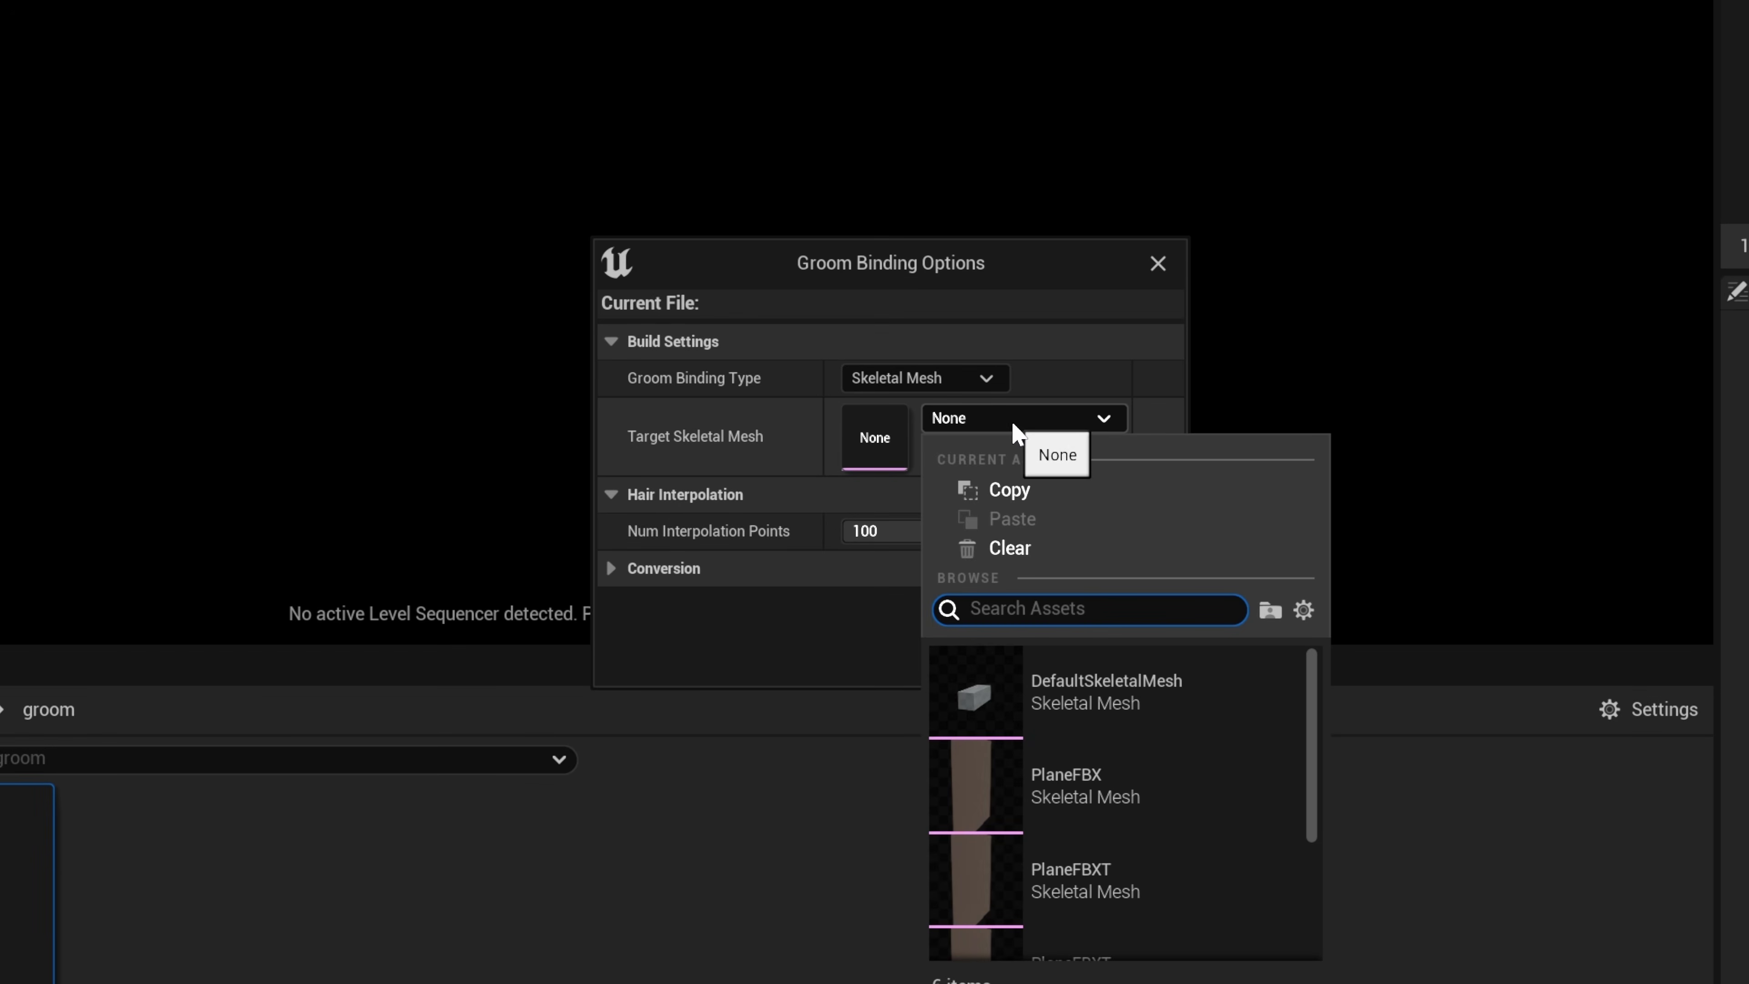
left_click(1104, 884)
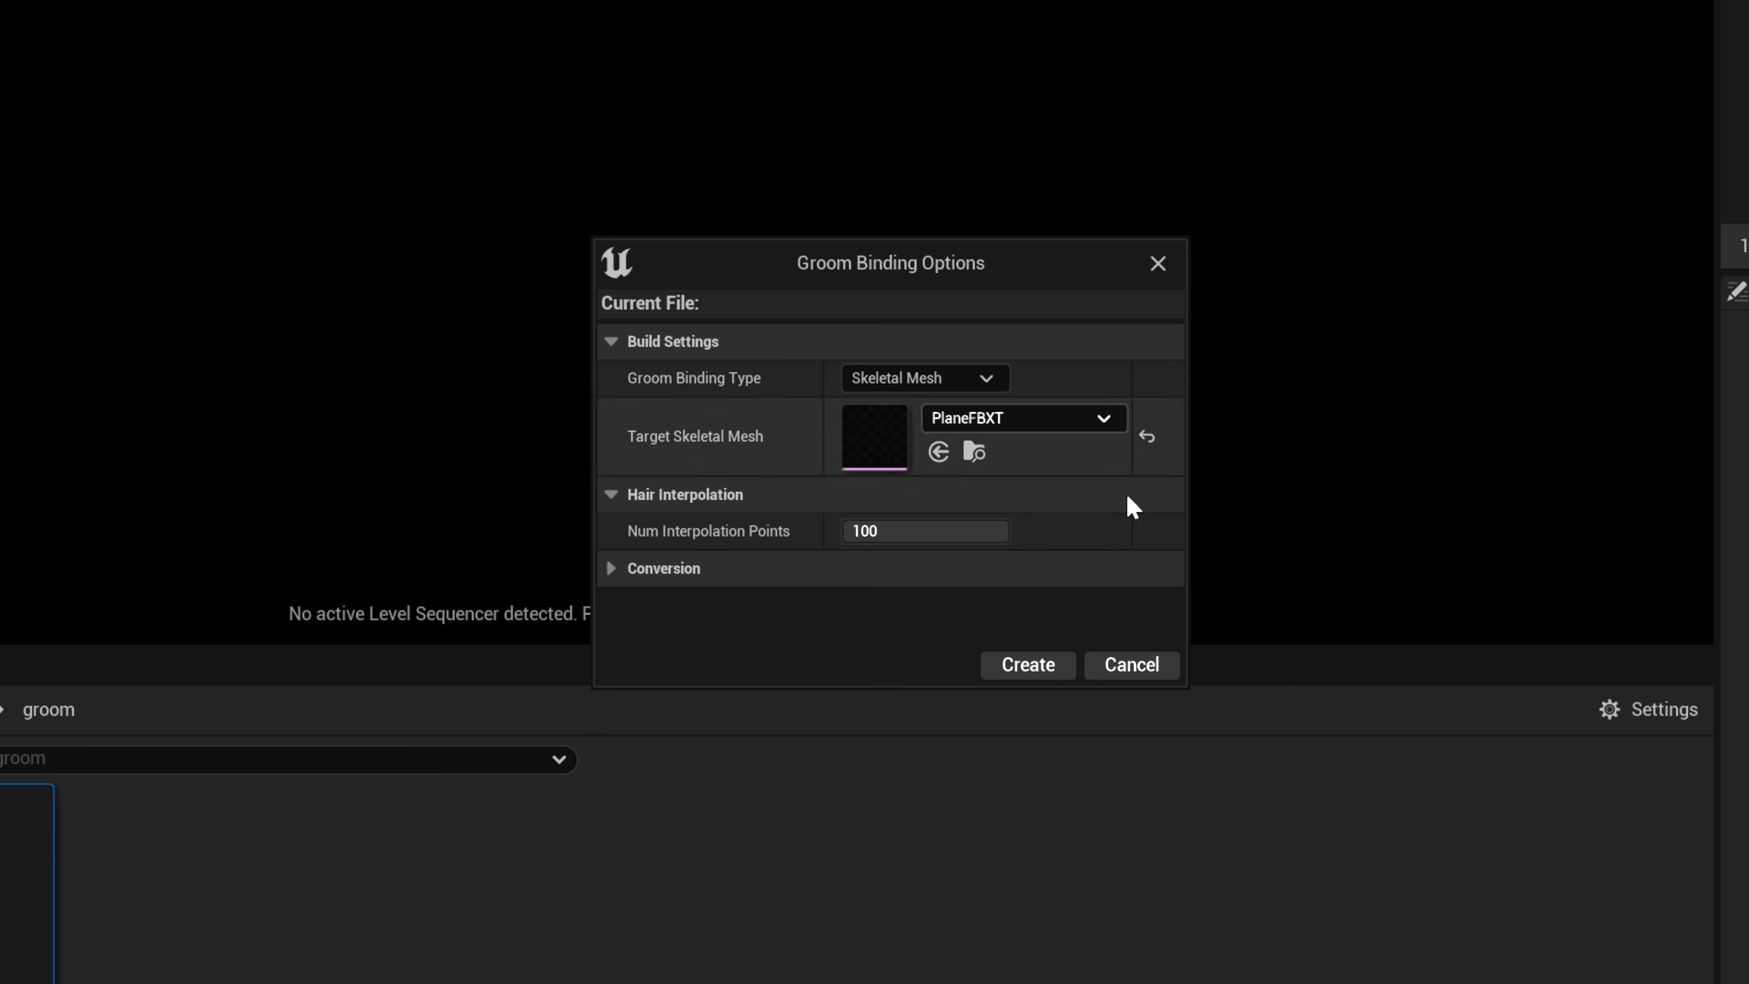
left_click(1028, 665)
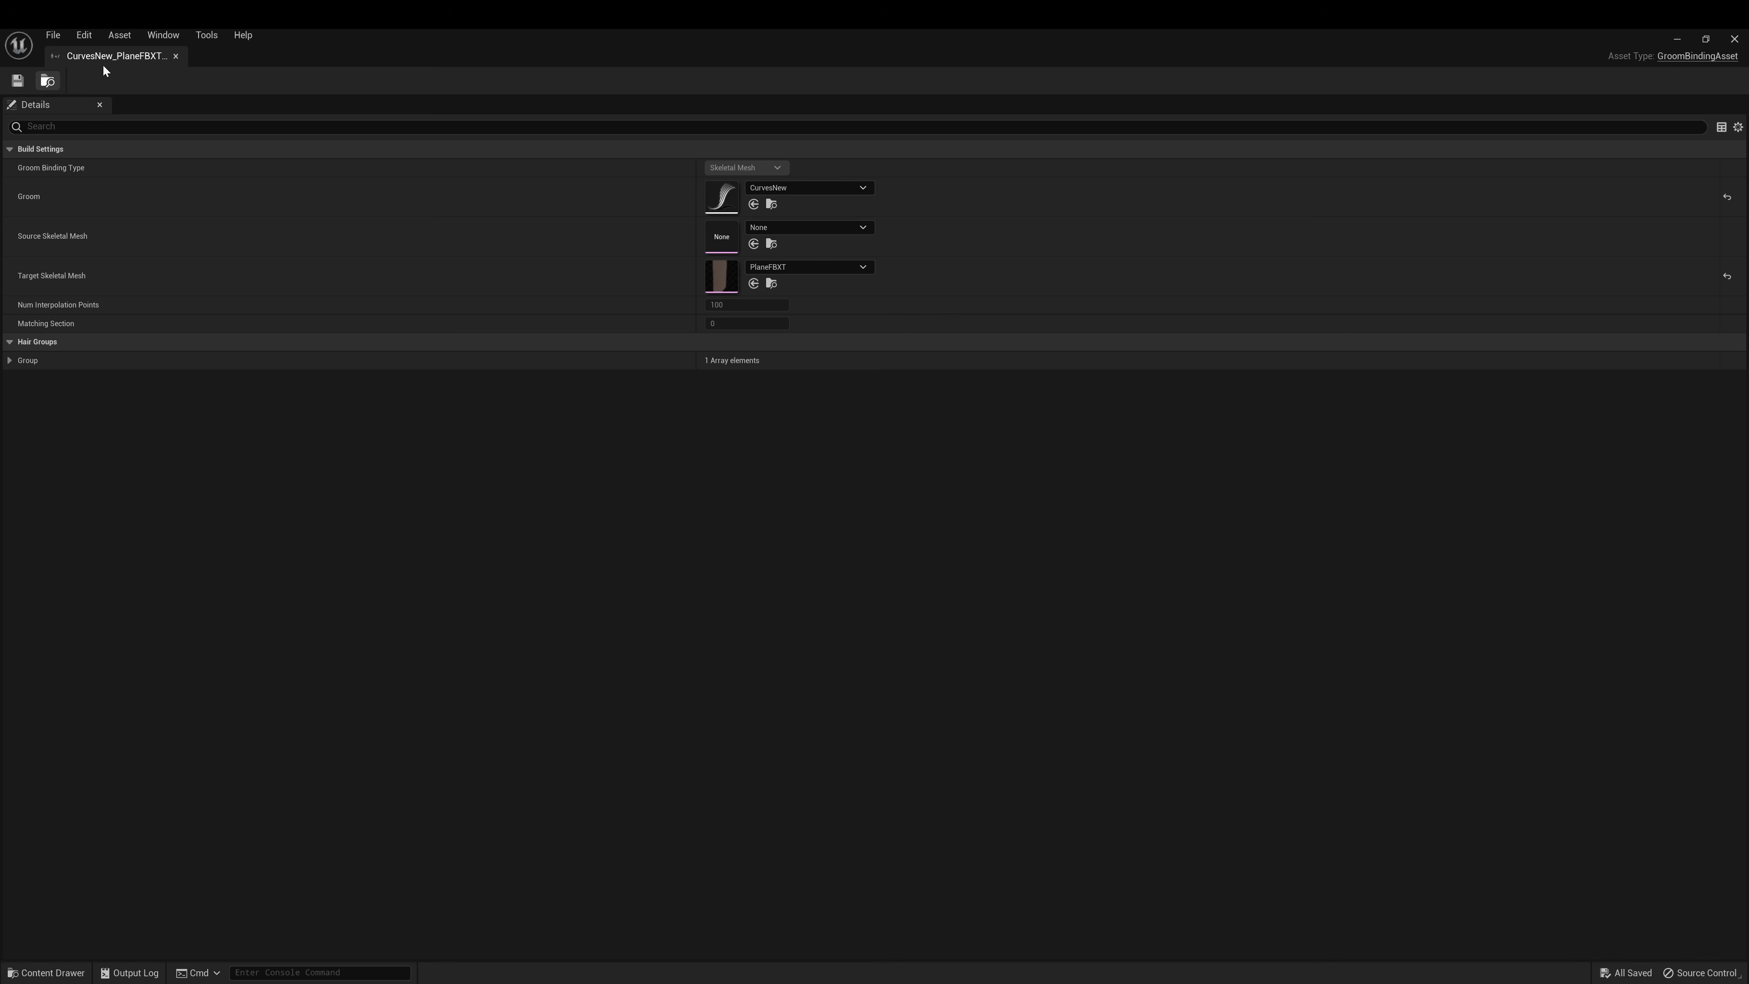
left_click(176, 56)
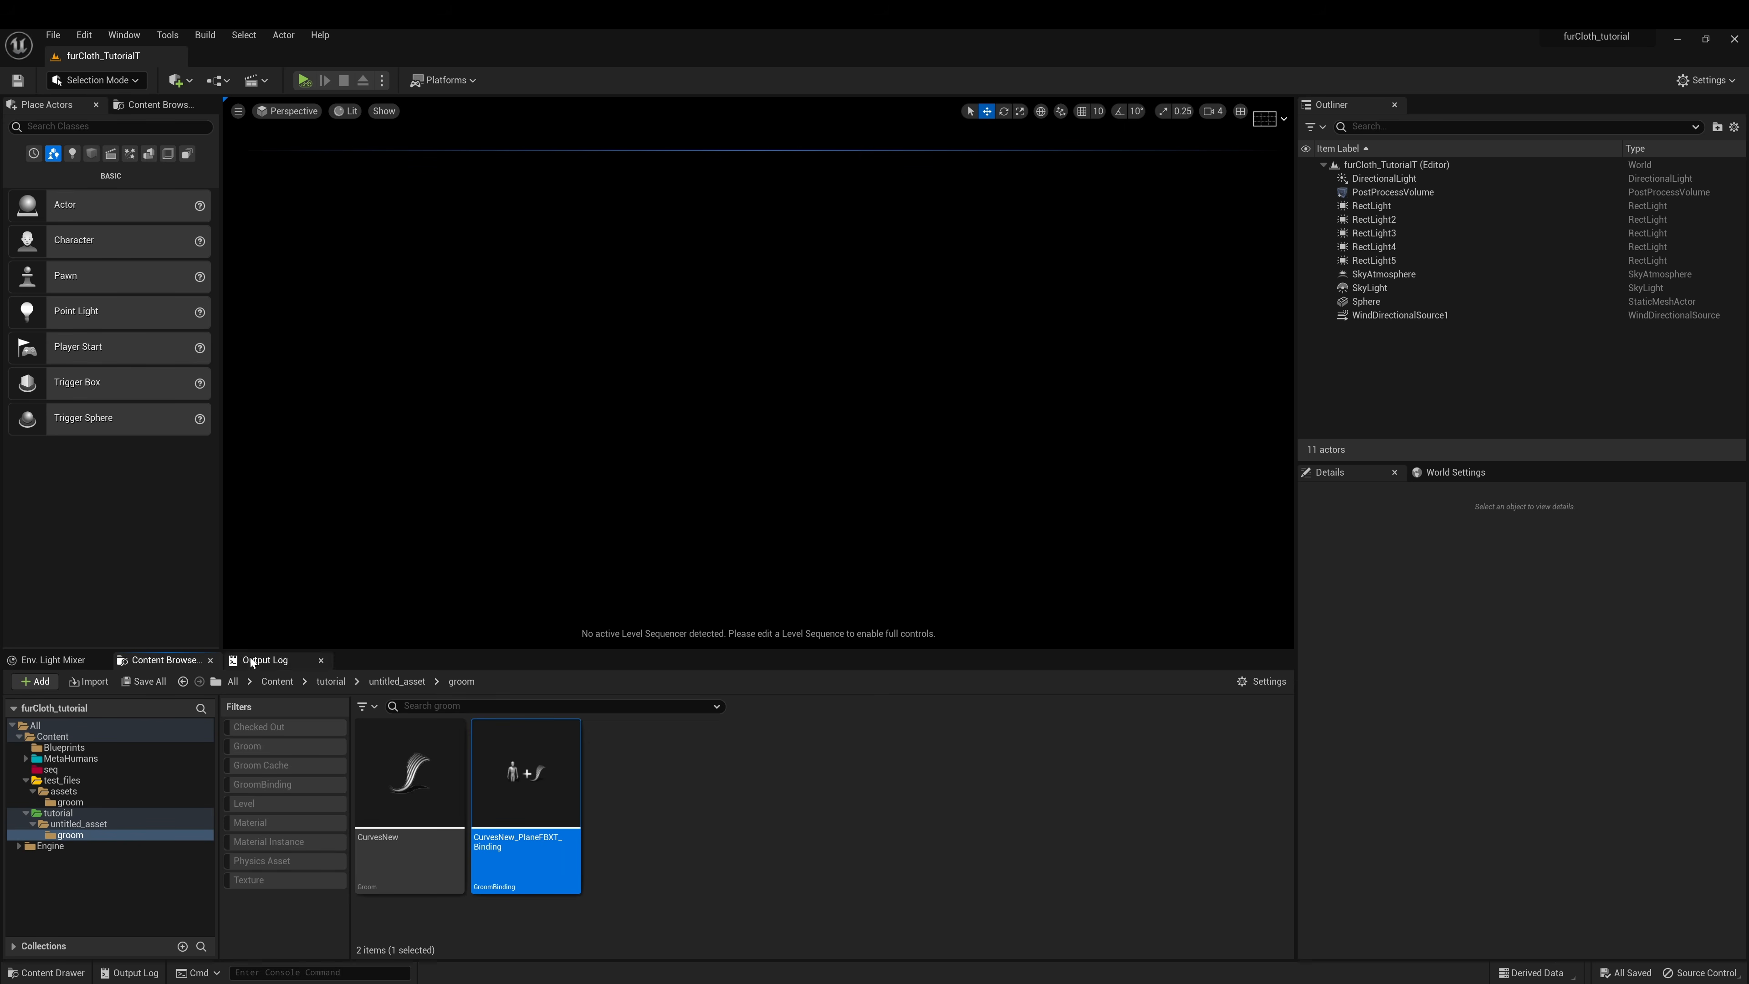
left_click(913, 778)
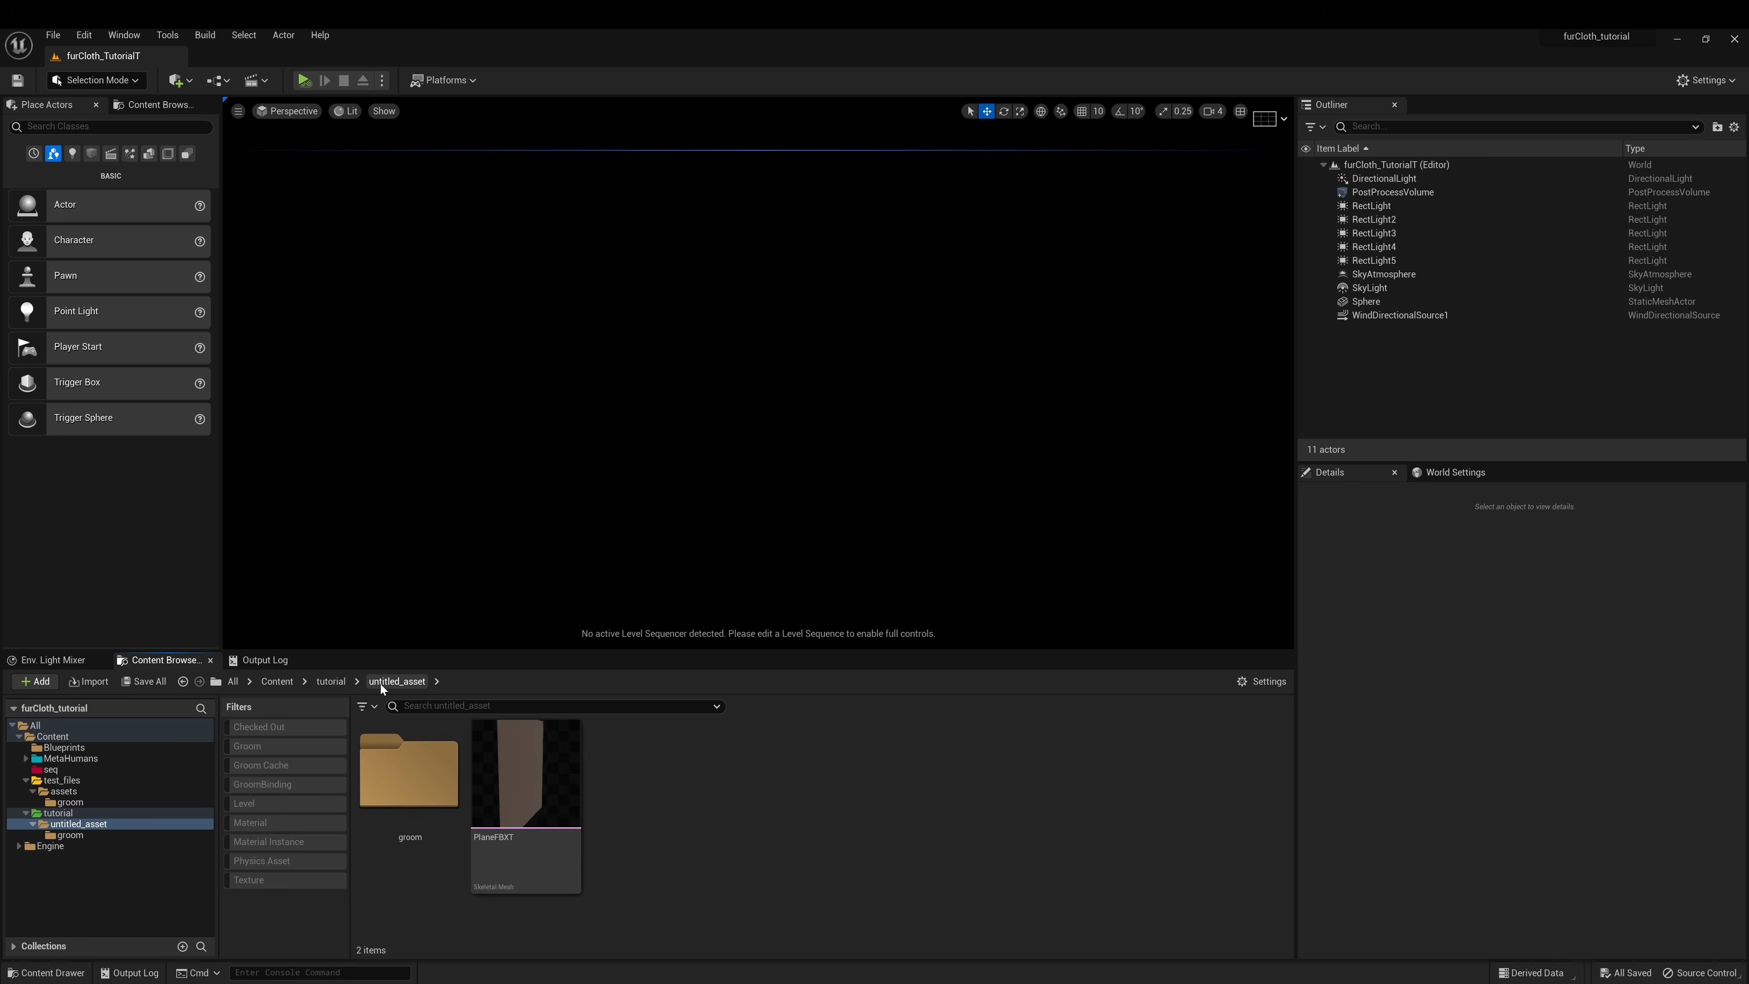
Create a PlaneFBXT blueprint from the mesh, save and compile it, then select SkeletalMesh
left_click(540, 805)
right_click(540, 807)
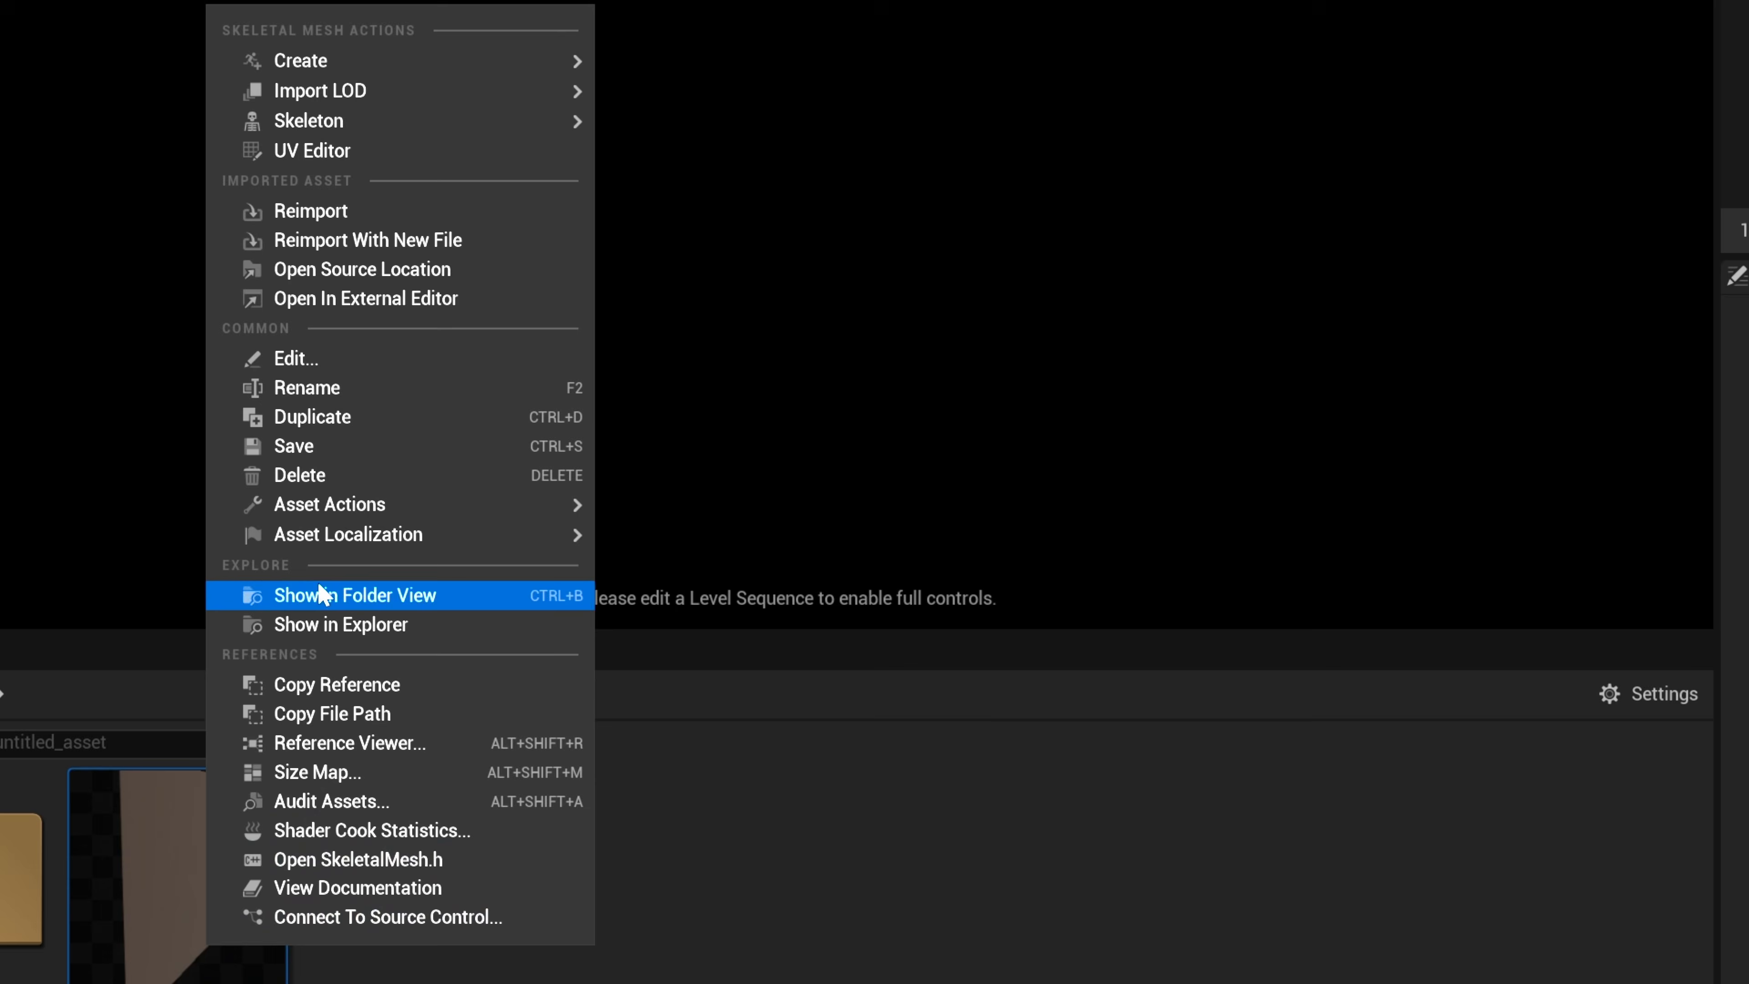
mouse_move(337, 508)
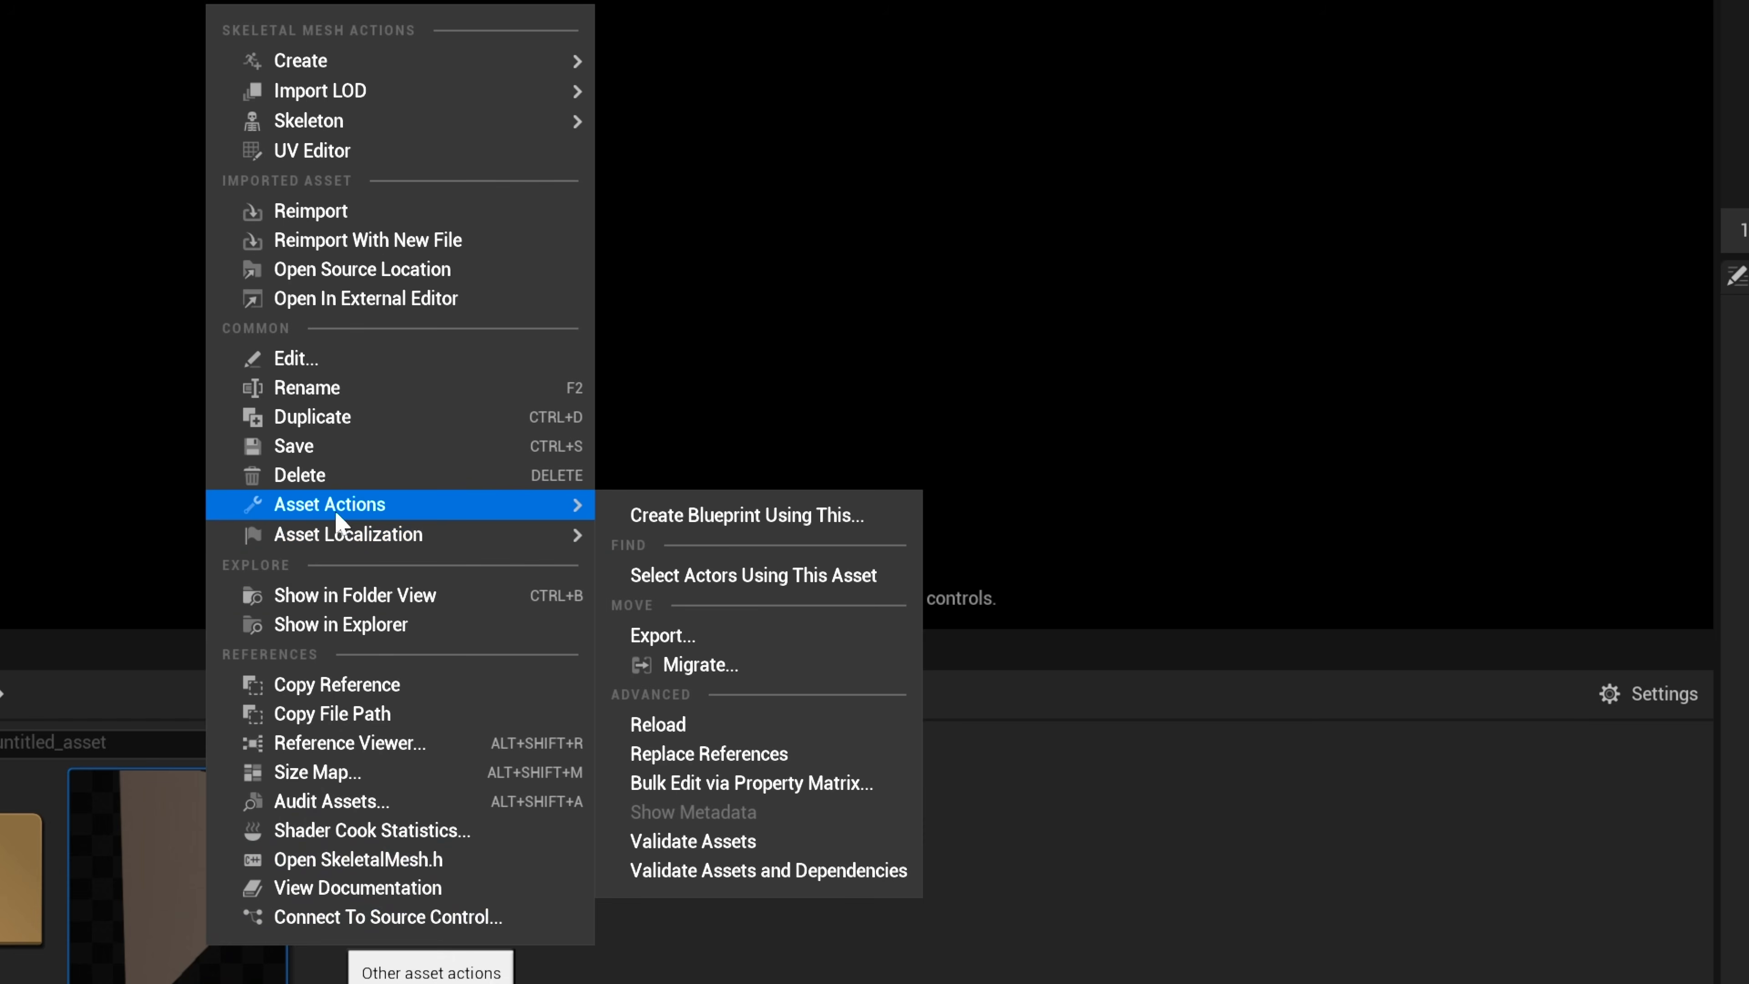
left_click(707, 522)
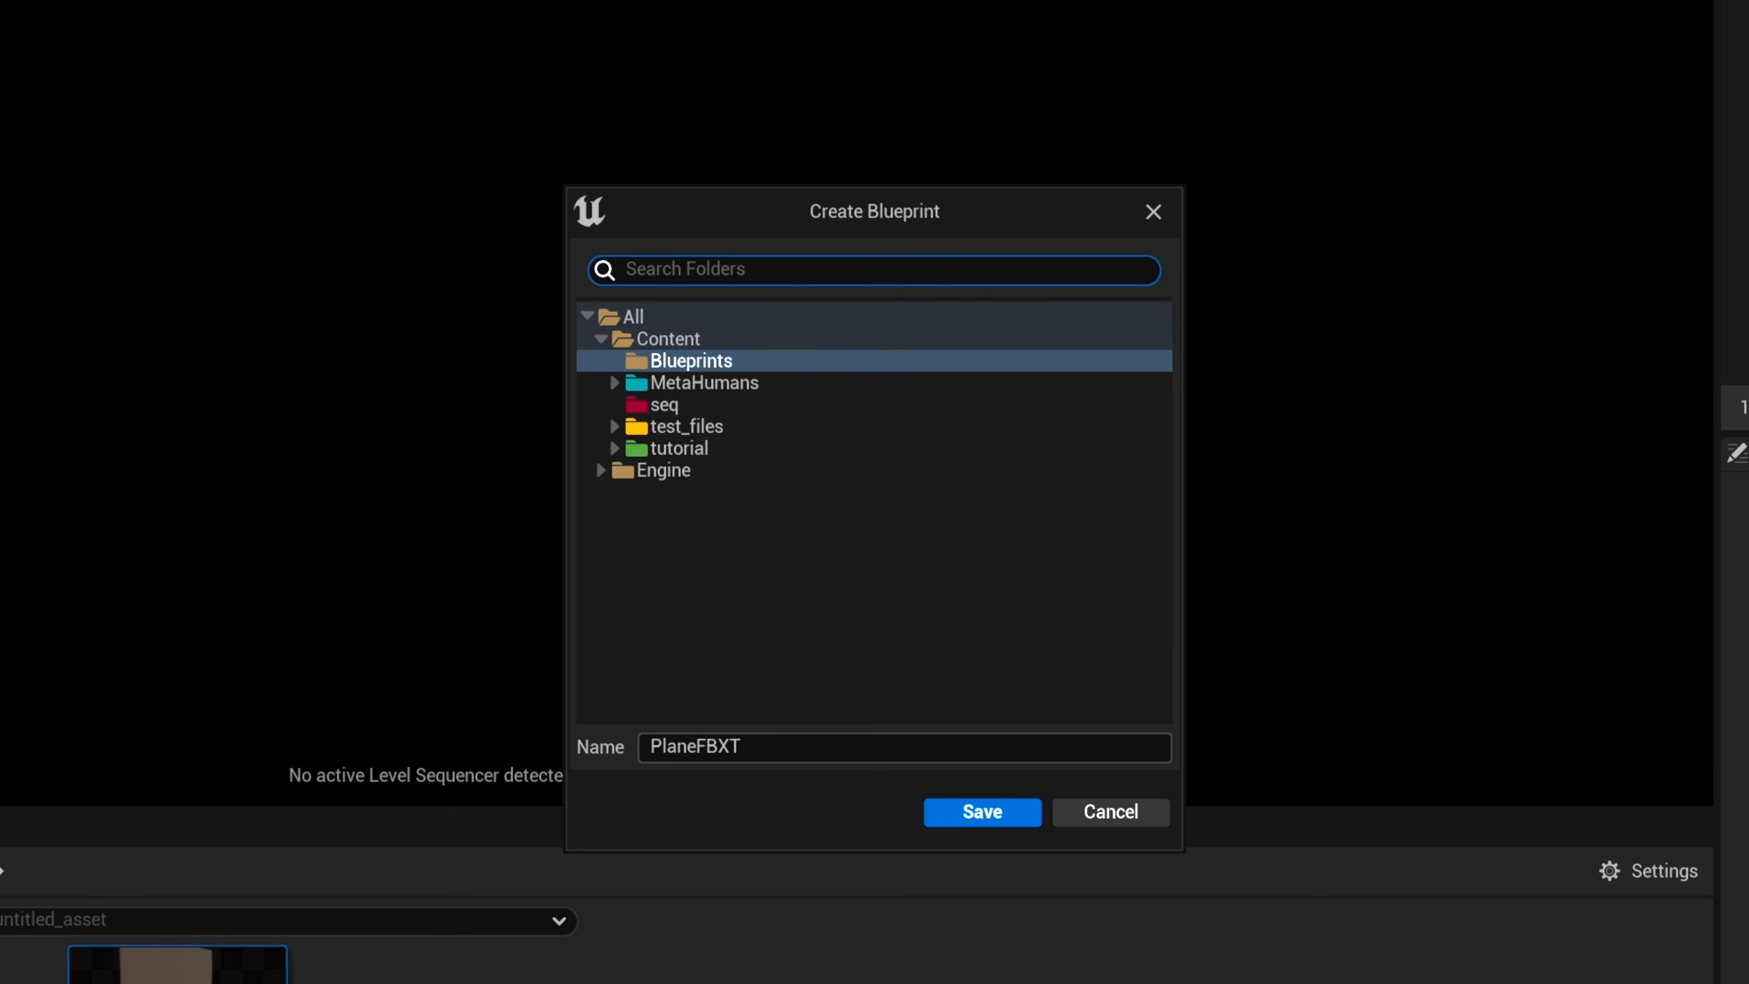
left_click(965, 813)
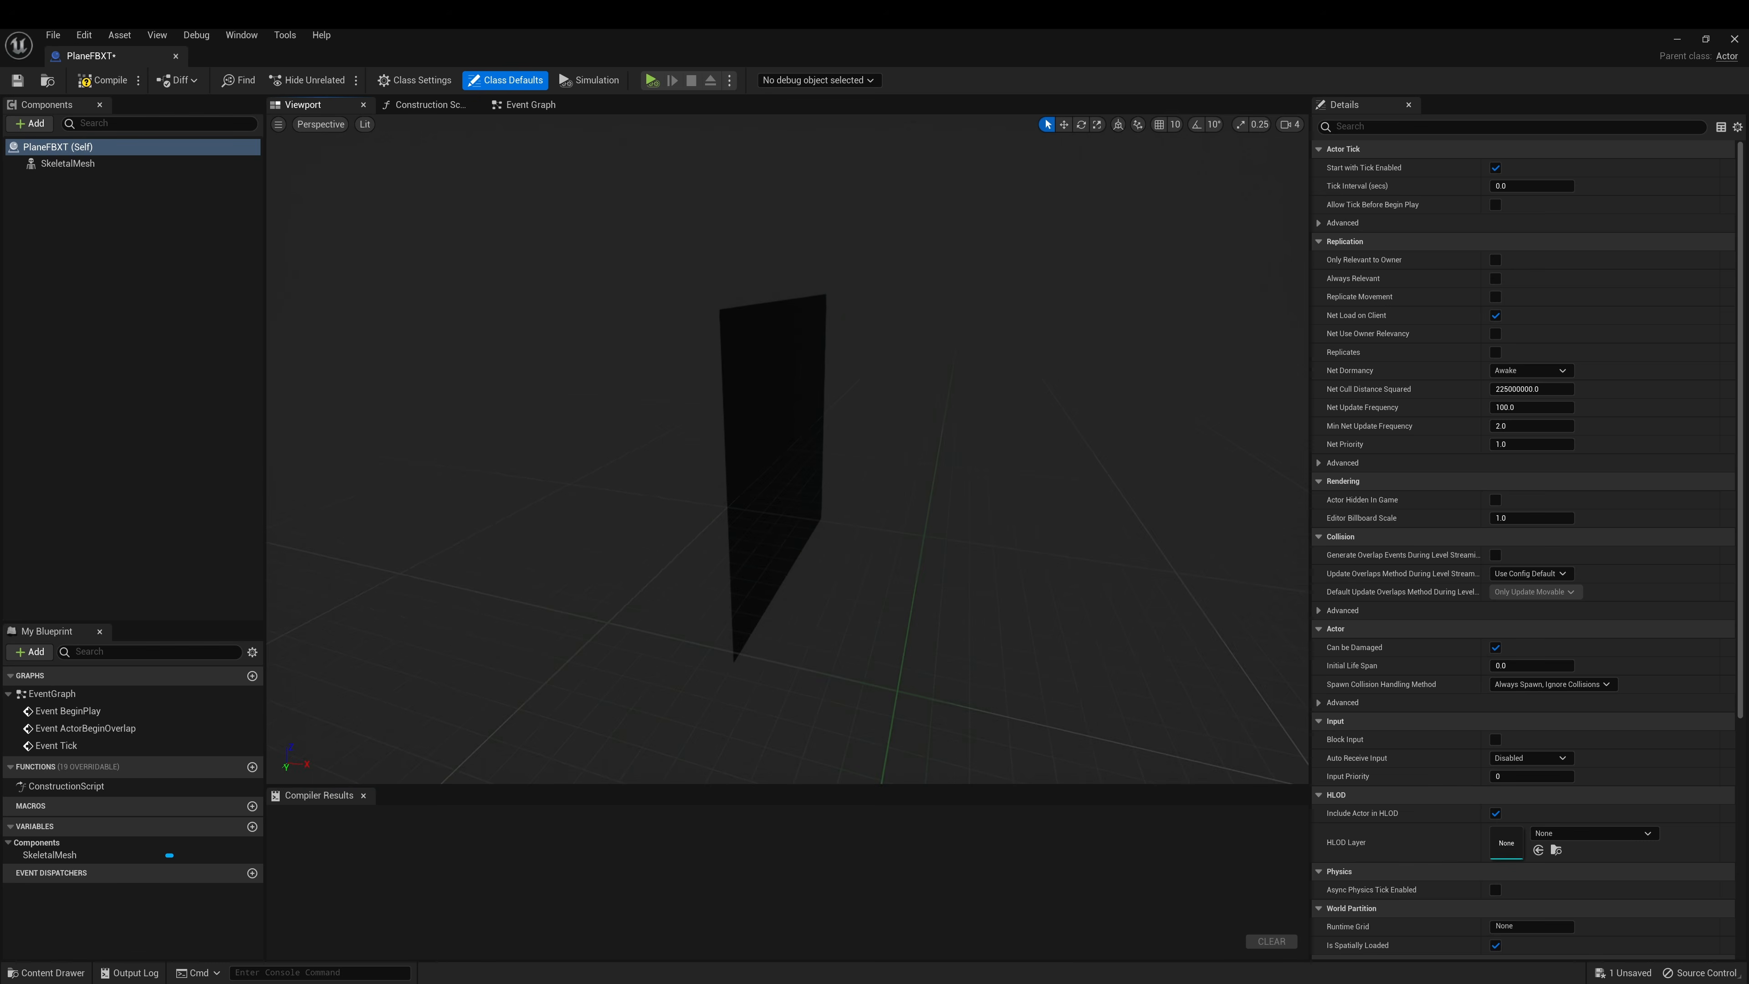
left_click(110, 82)
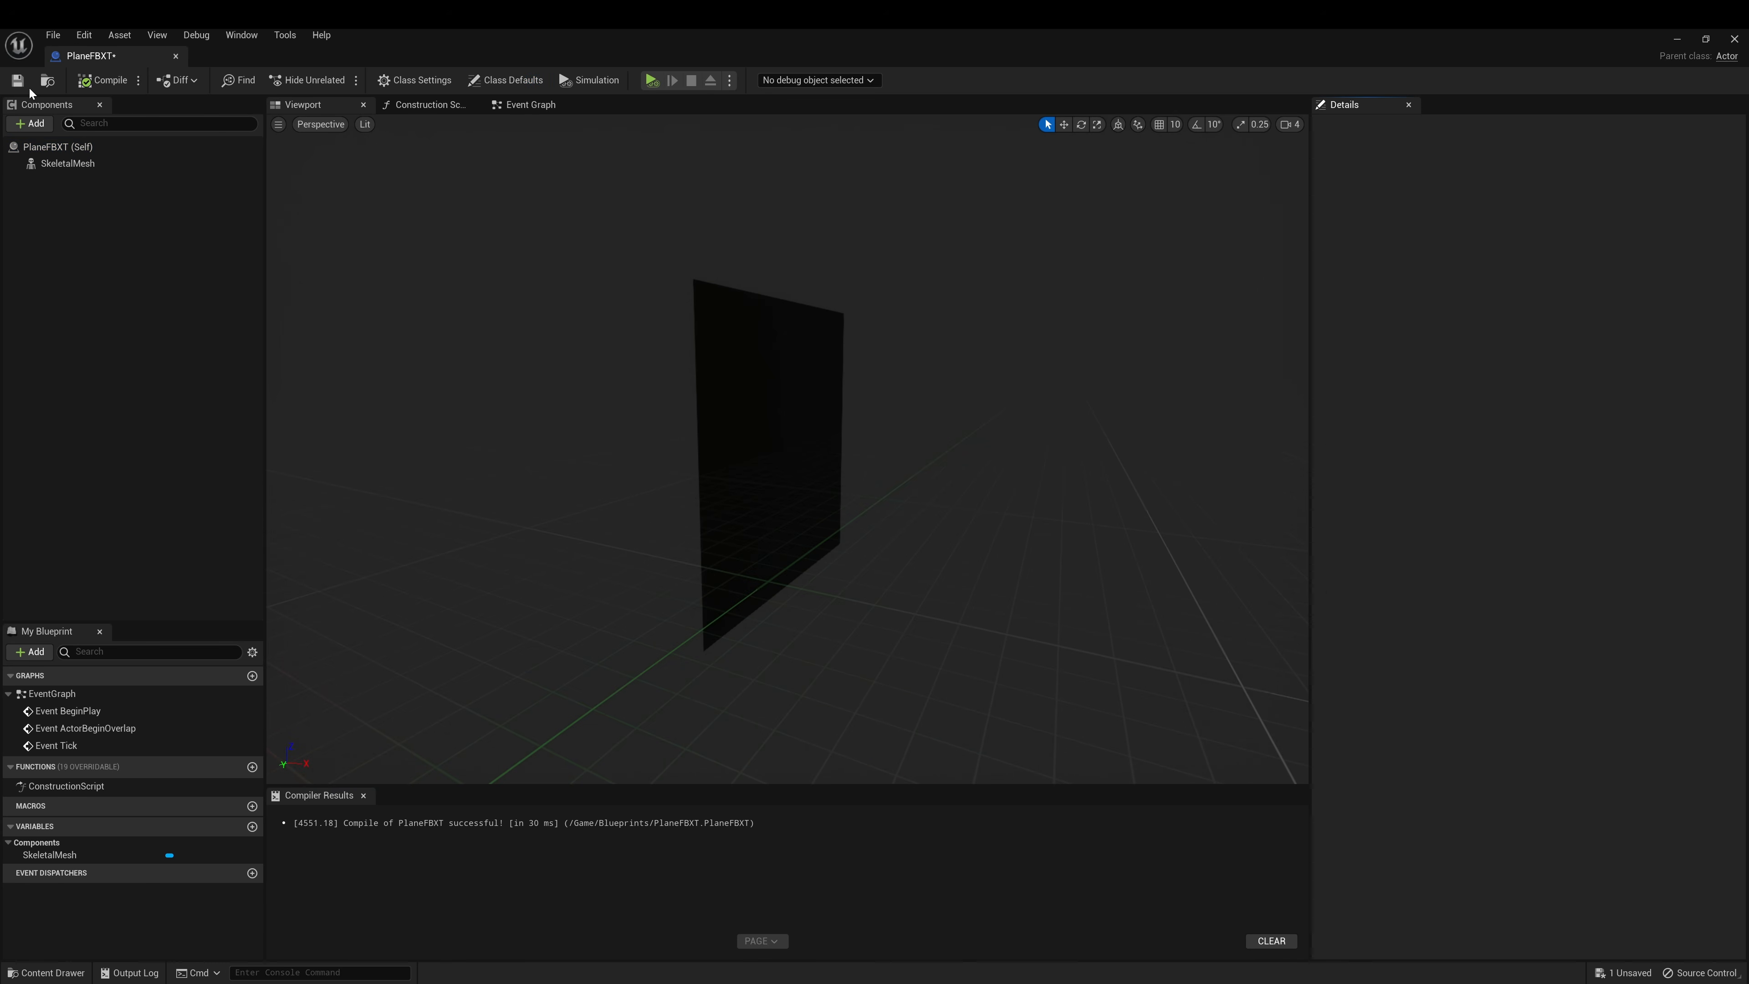
left_click(79, 165)
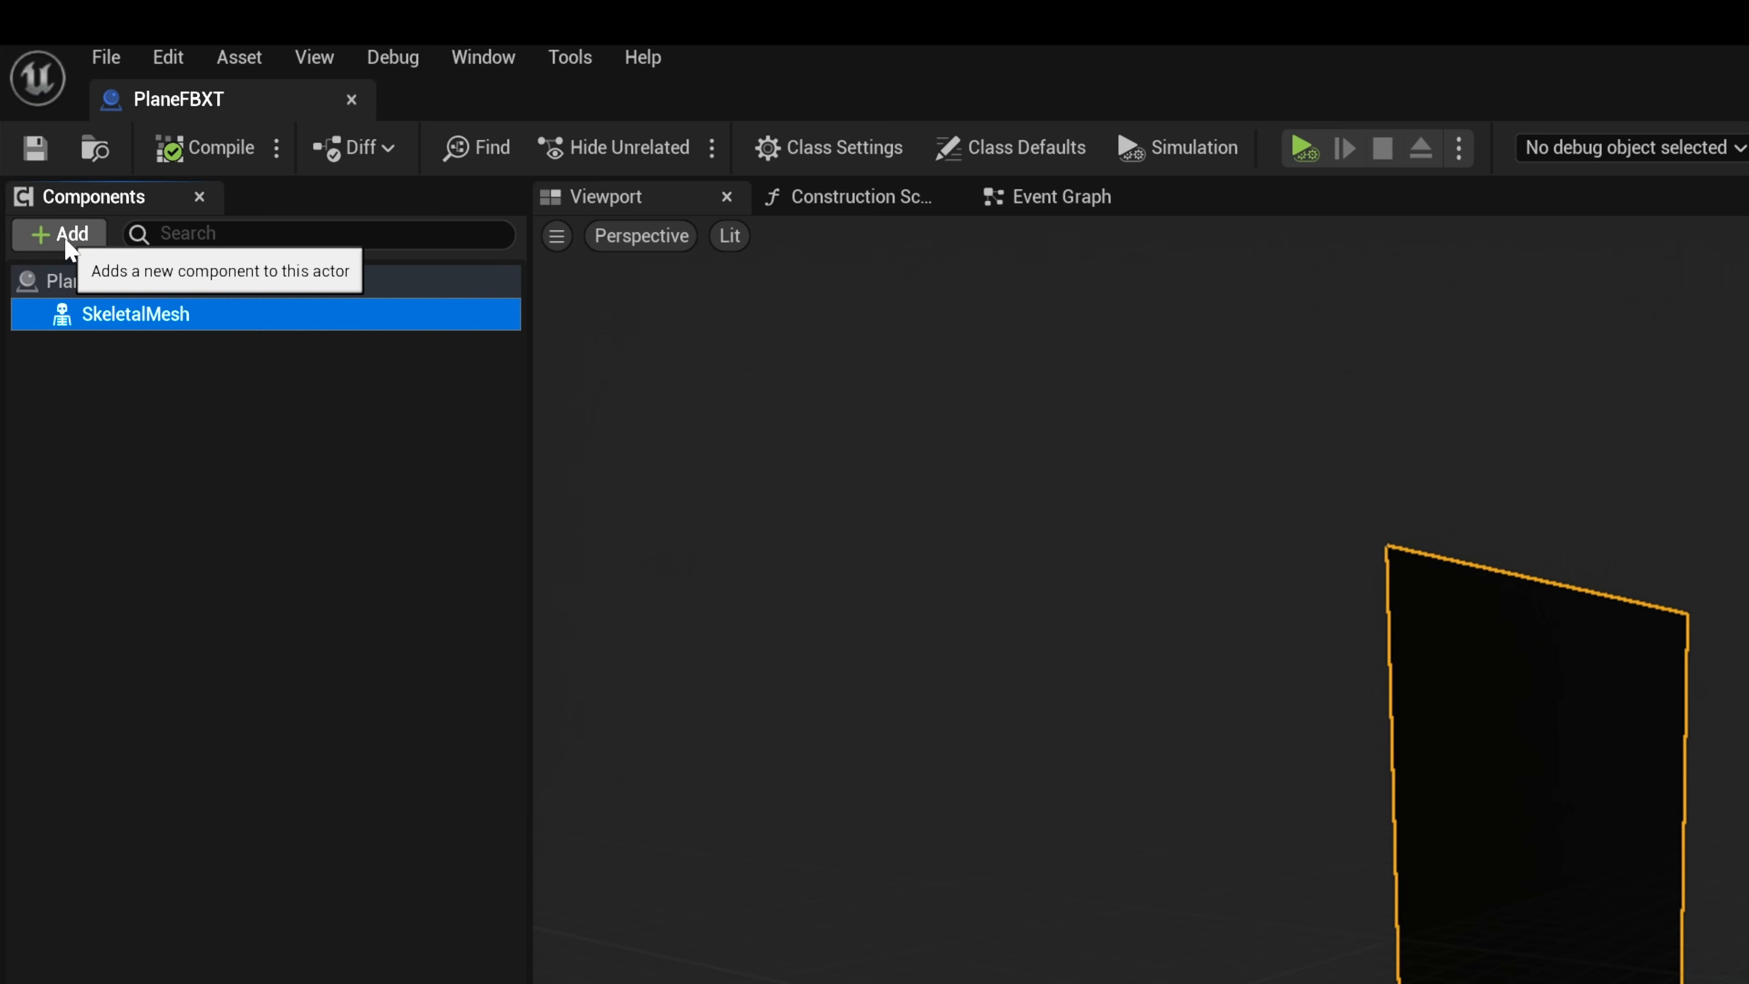
Add a Groom component named Fur, assigning CurvesNew and the CurvesNew_PlaneFBXT_Binding binding
left_click(69, 238)
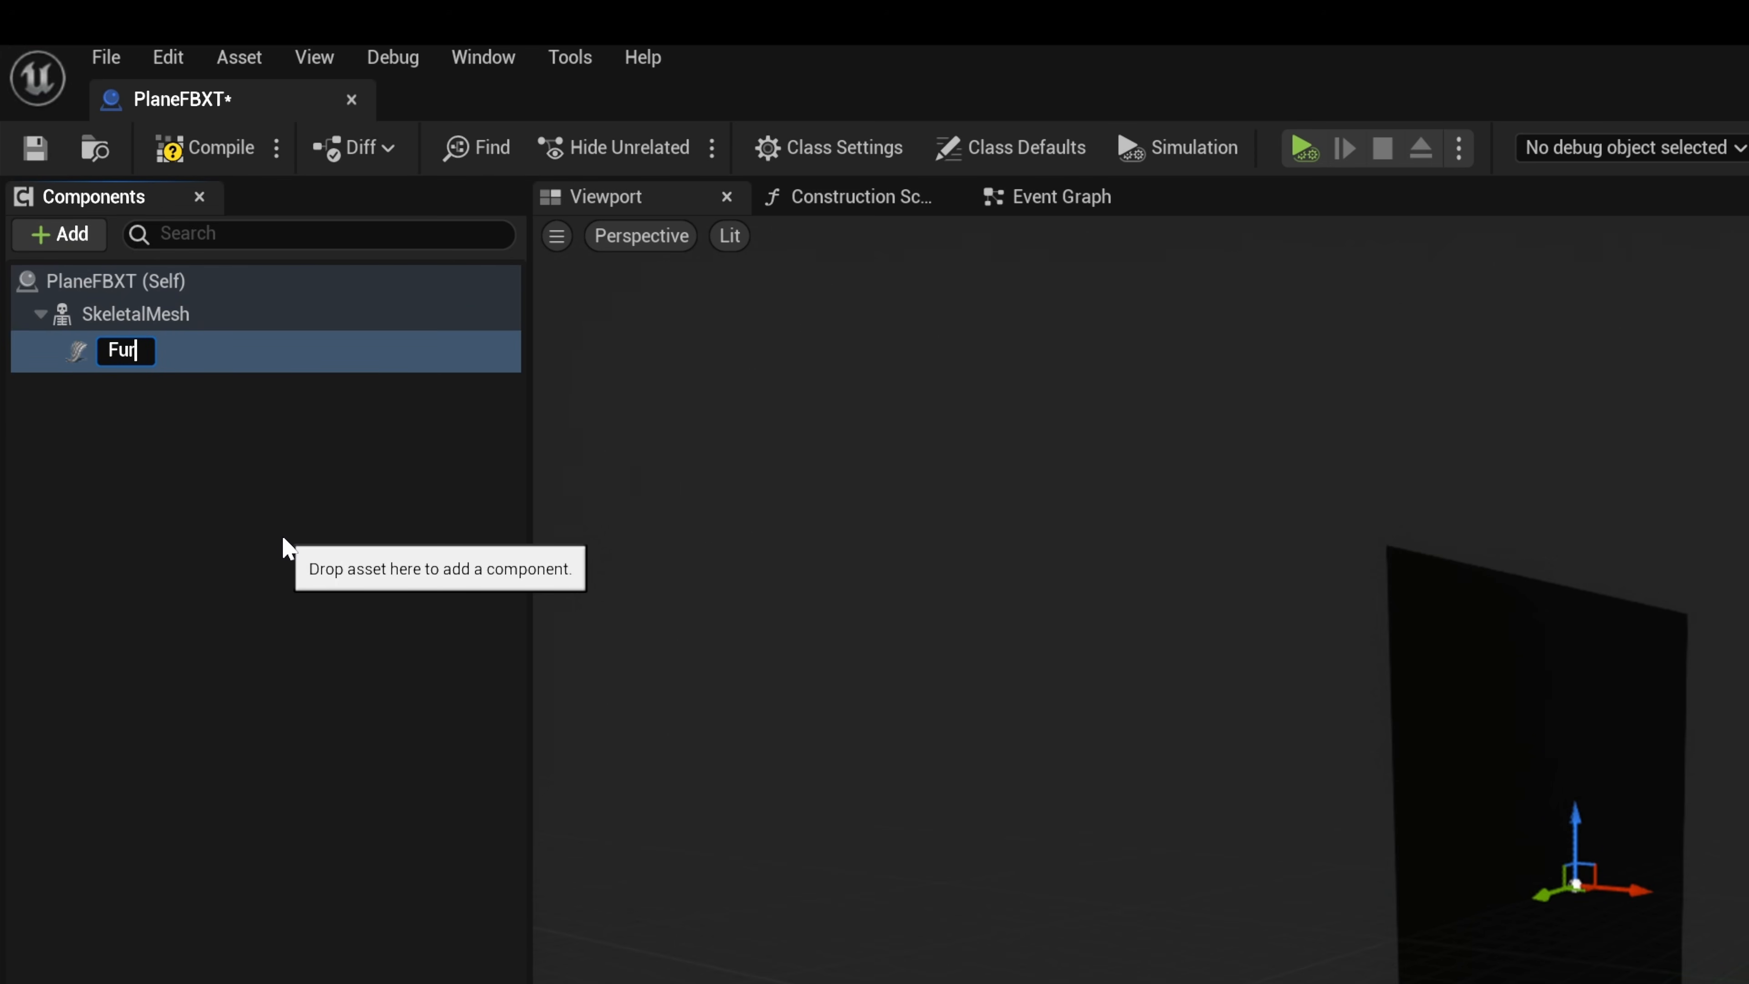
key("Return")
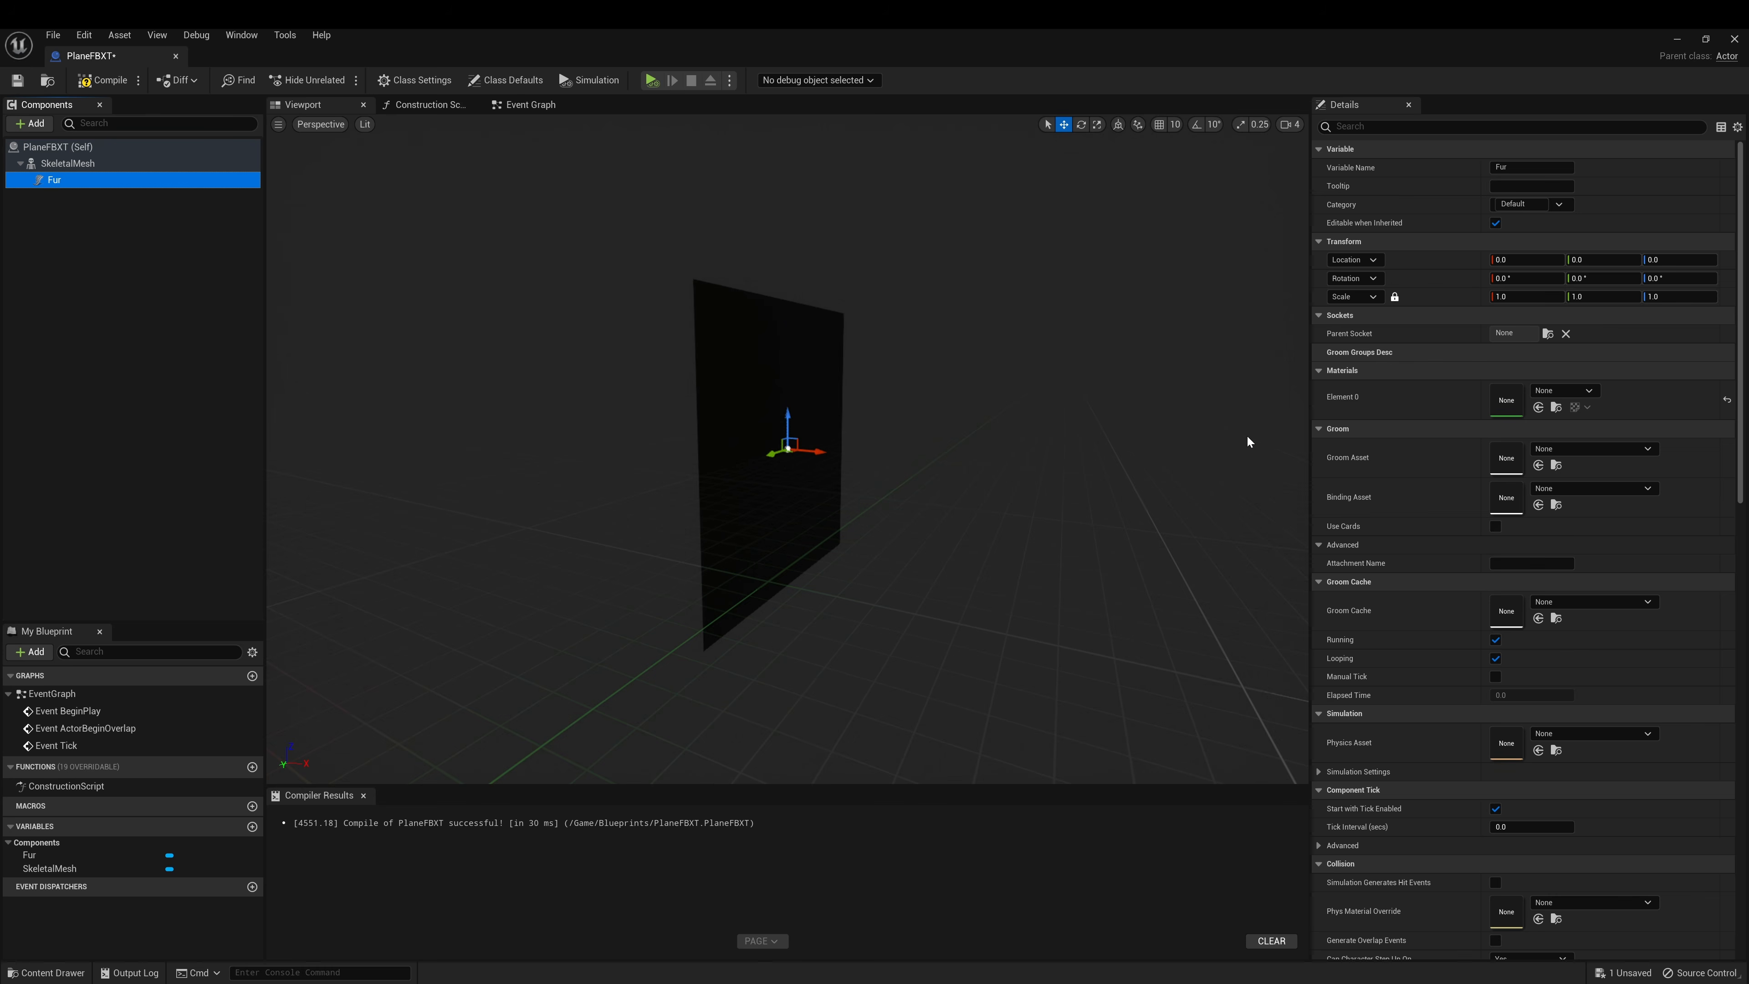
left_click(1584, 448)
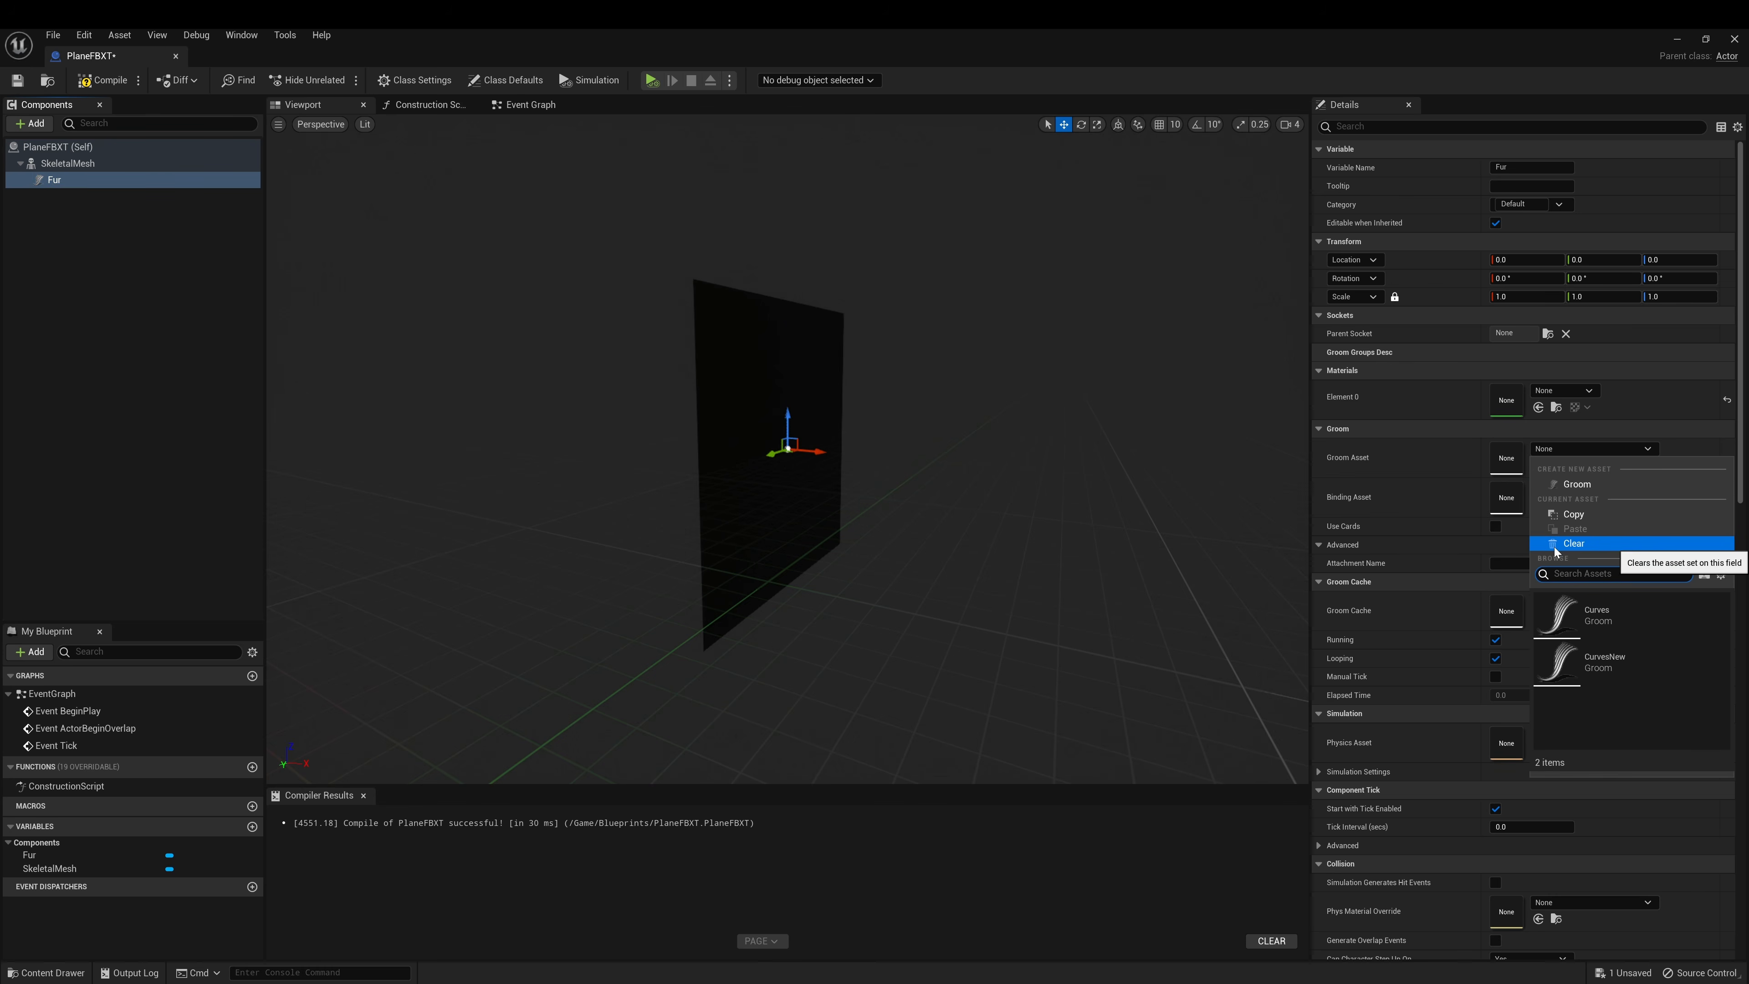
left_click(1560, 660)
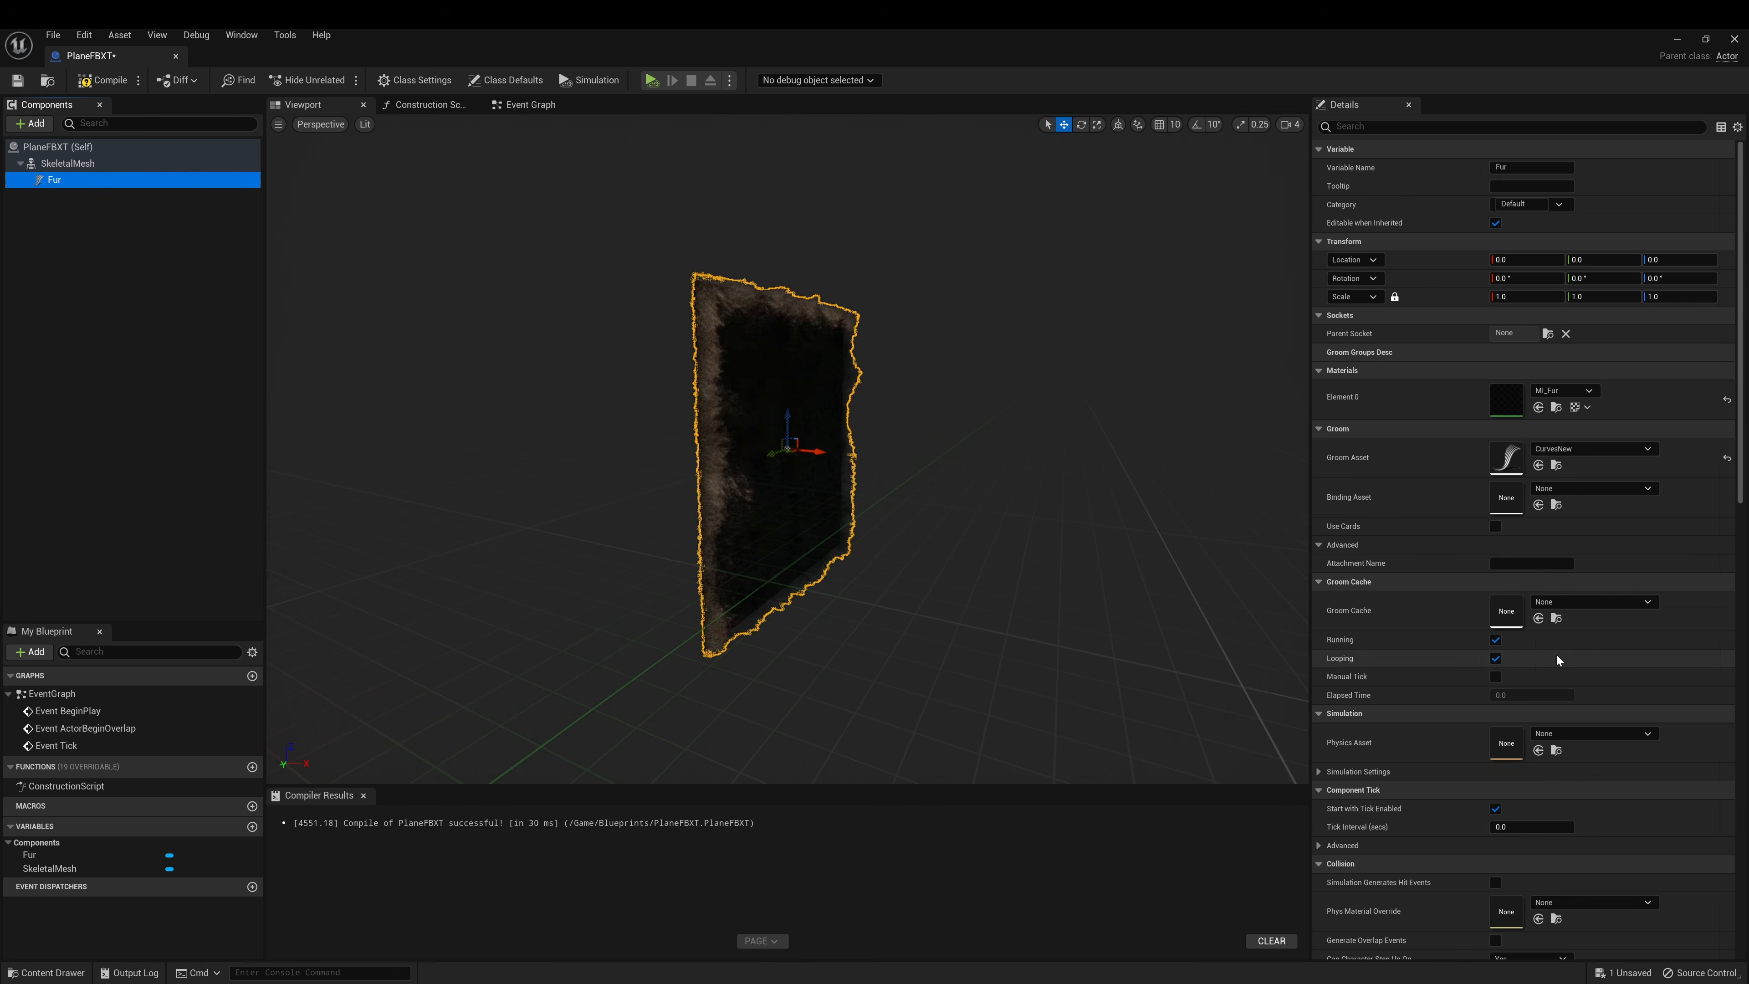
left_click(1599, 488)
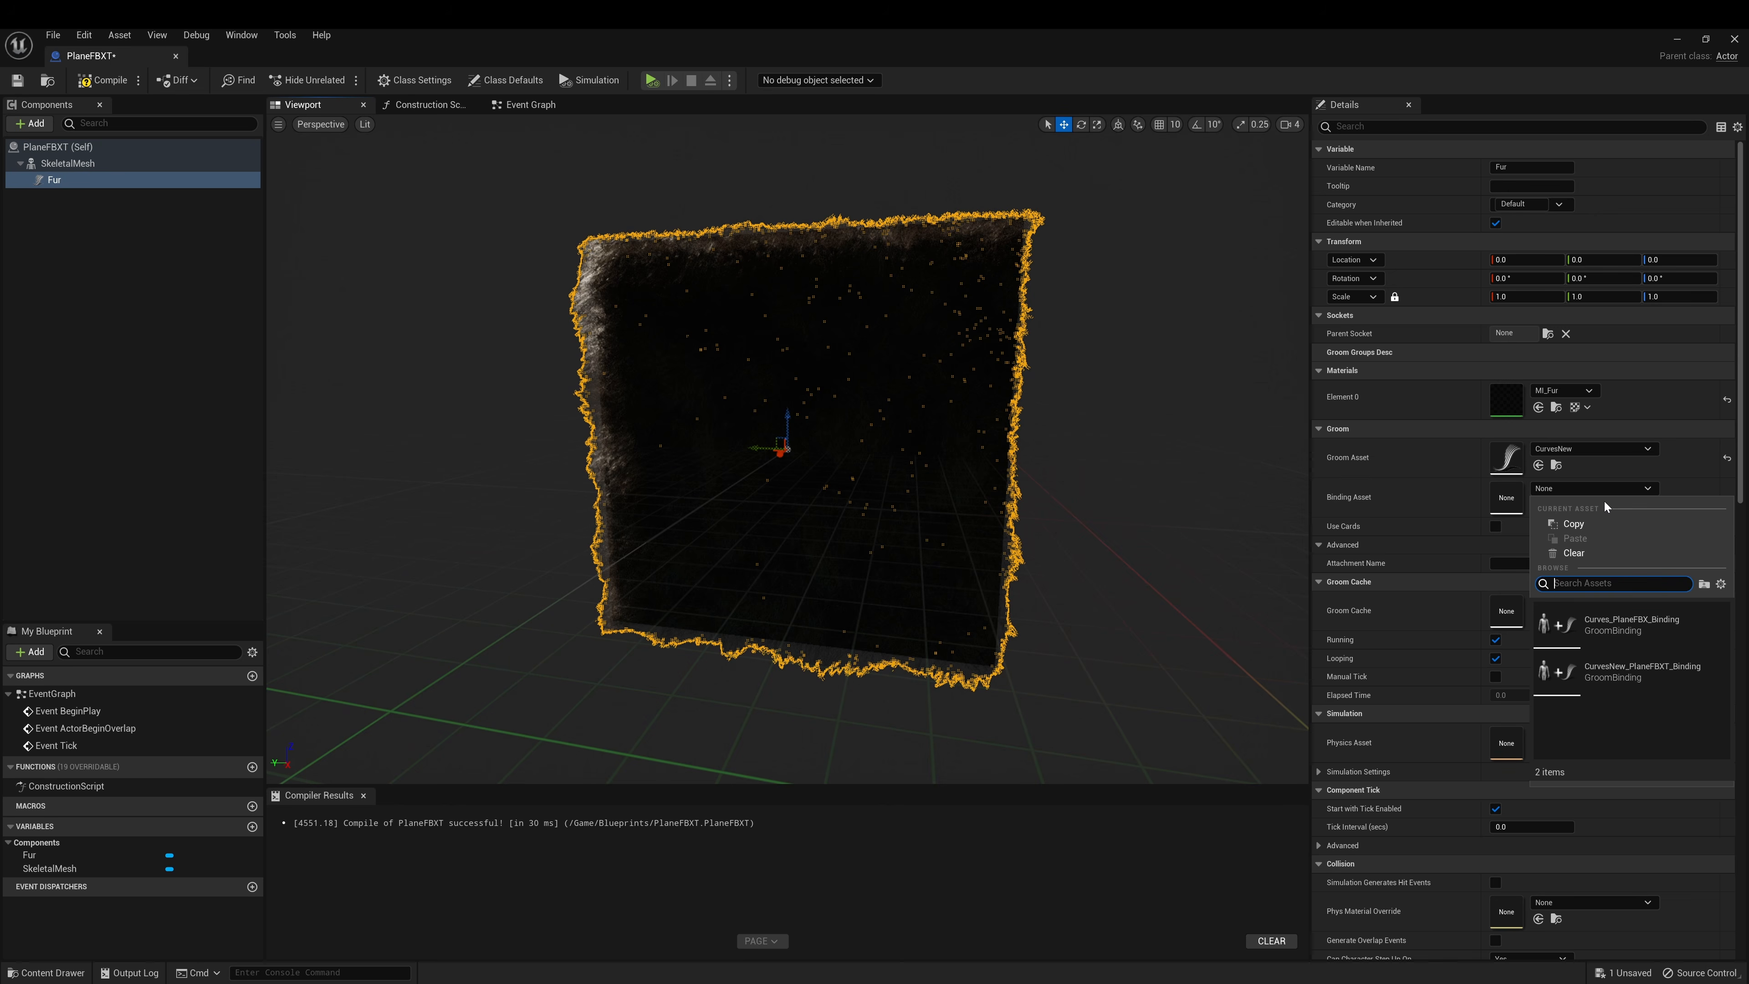
left_click(1589, 669)
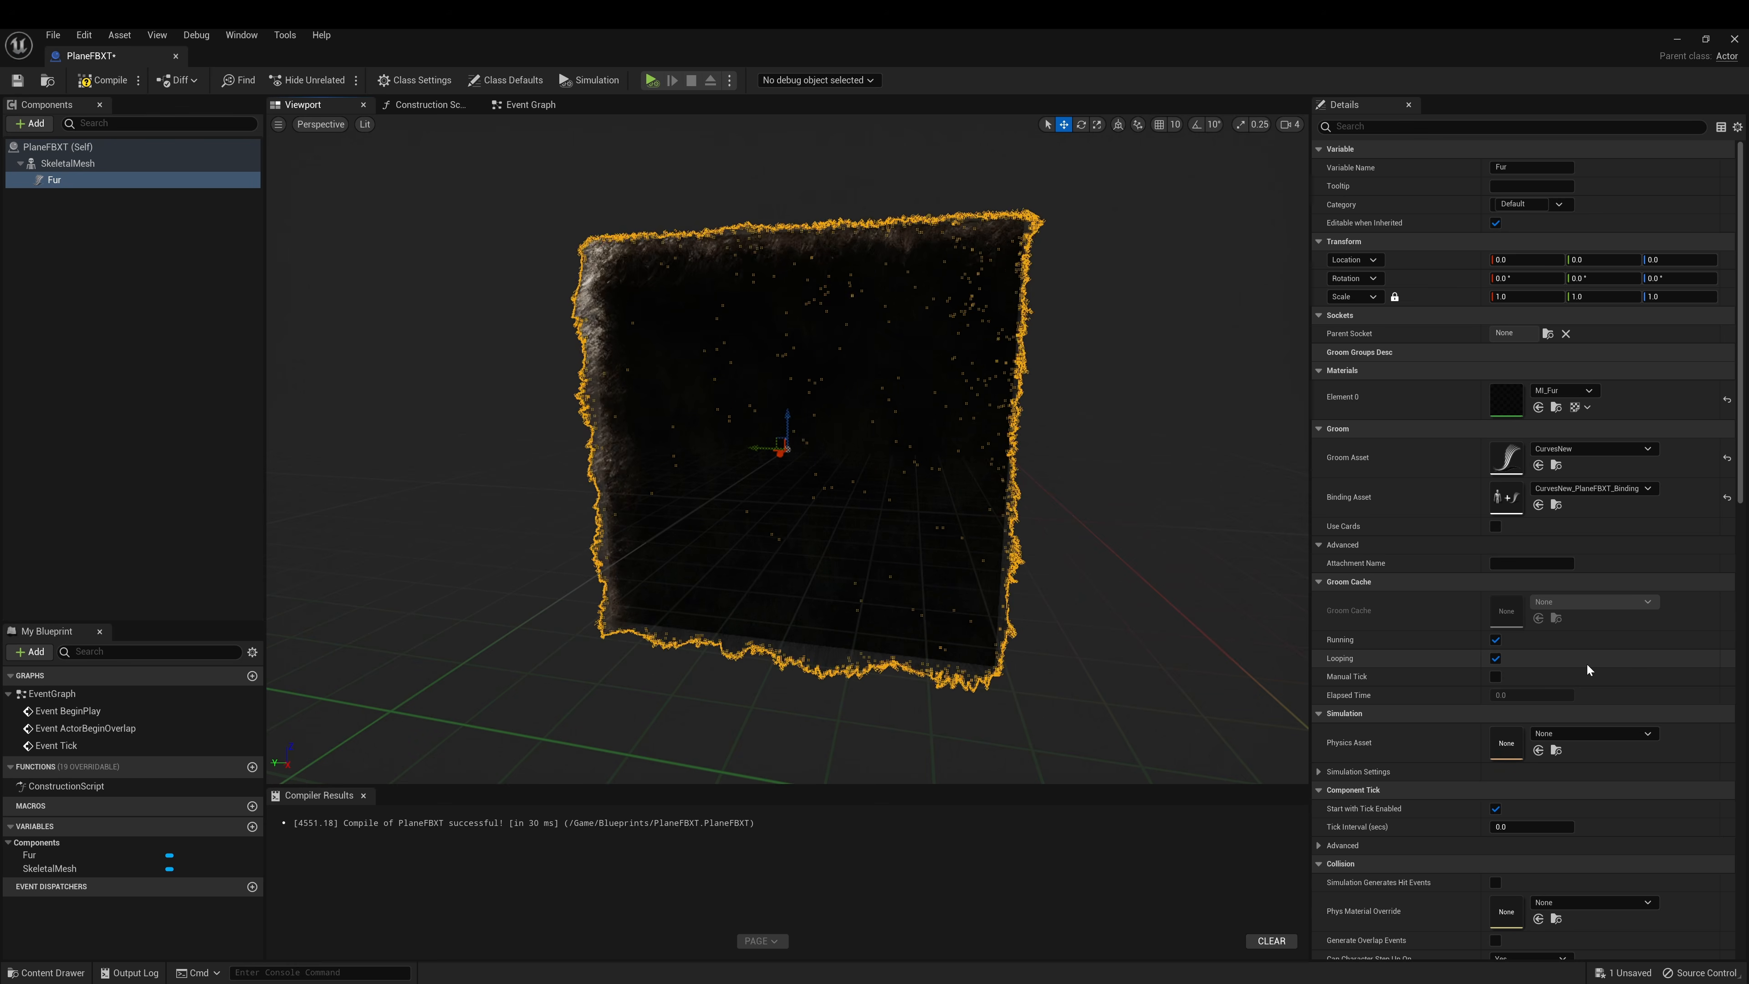
left_click_drag(421, 510, 386, 511, "alt")
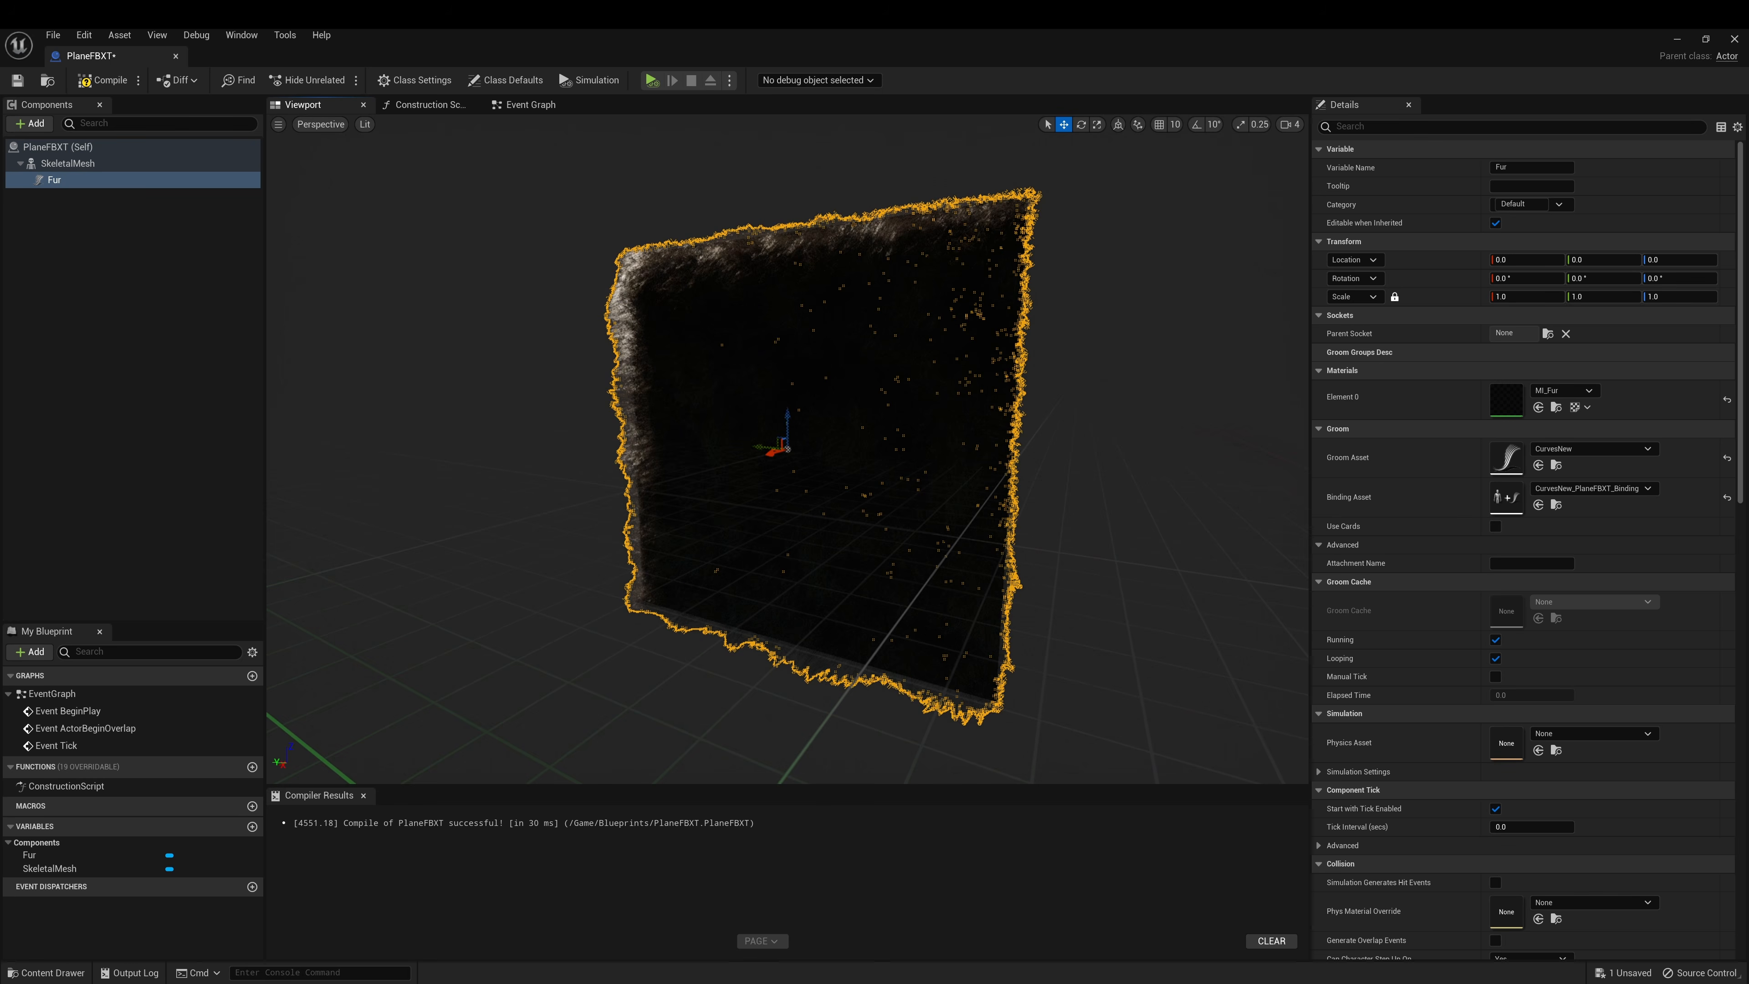
left_click(69, 164)
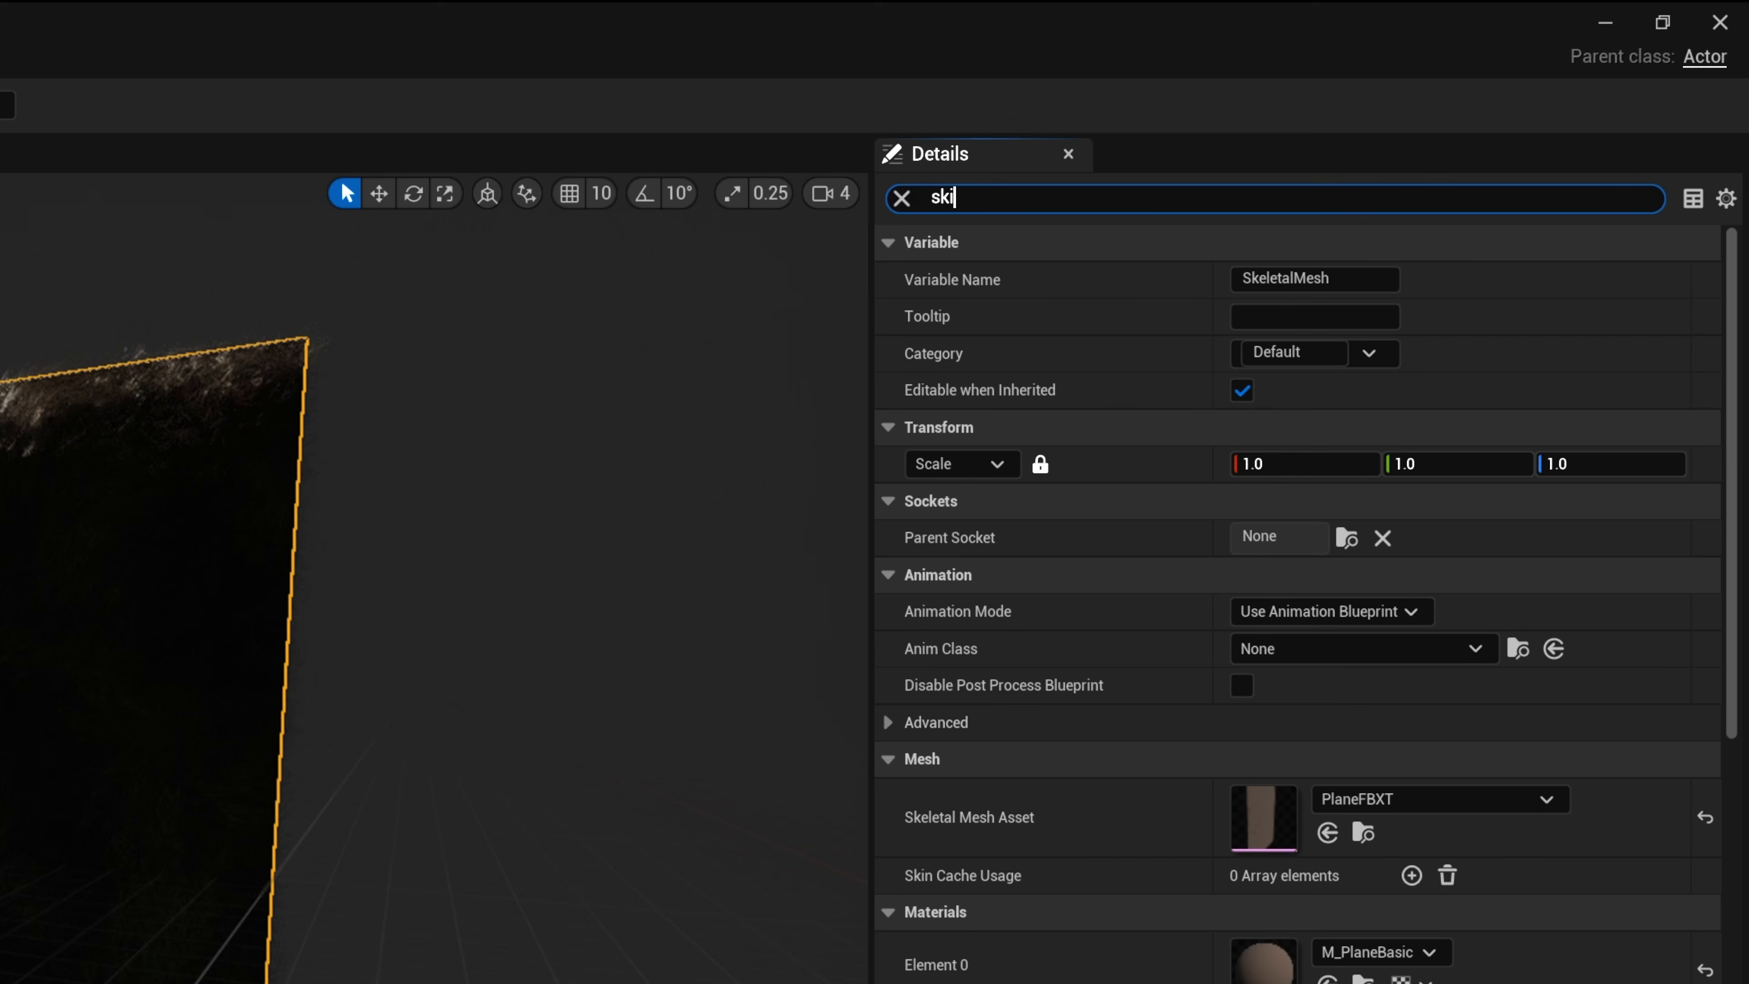
Add a Skin Cache Usage entry on the SkeletalMesh and set it to Enabled
type("skin ca")
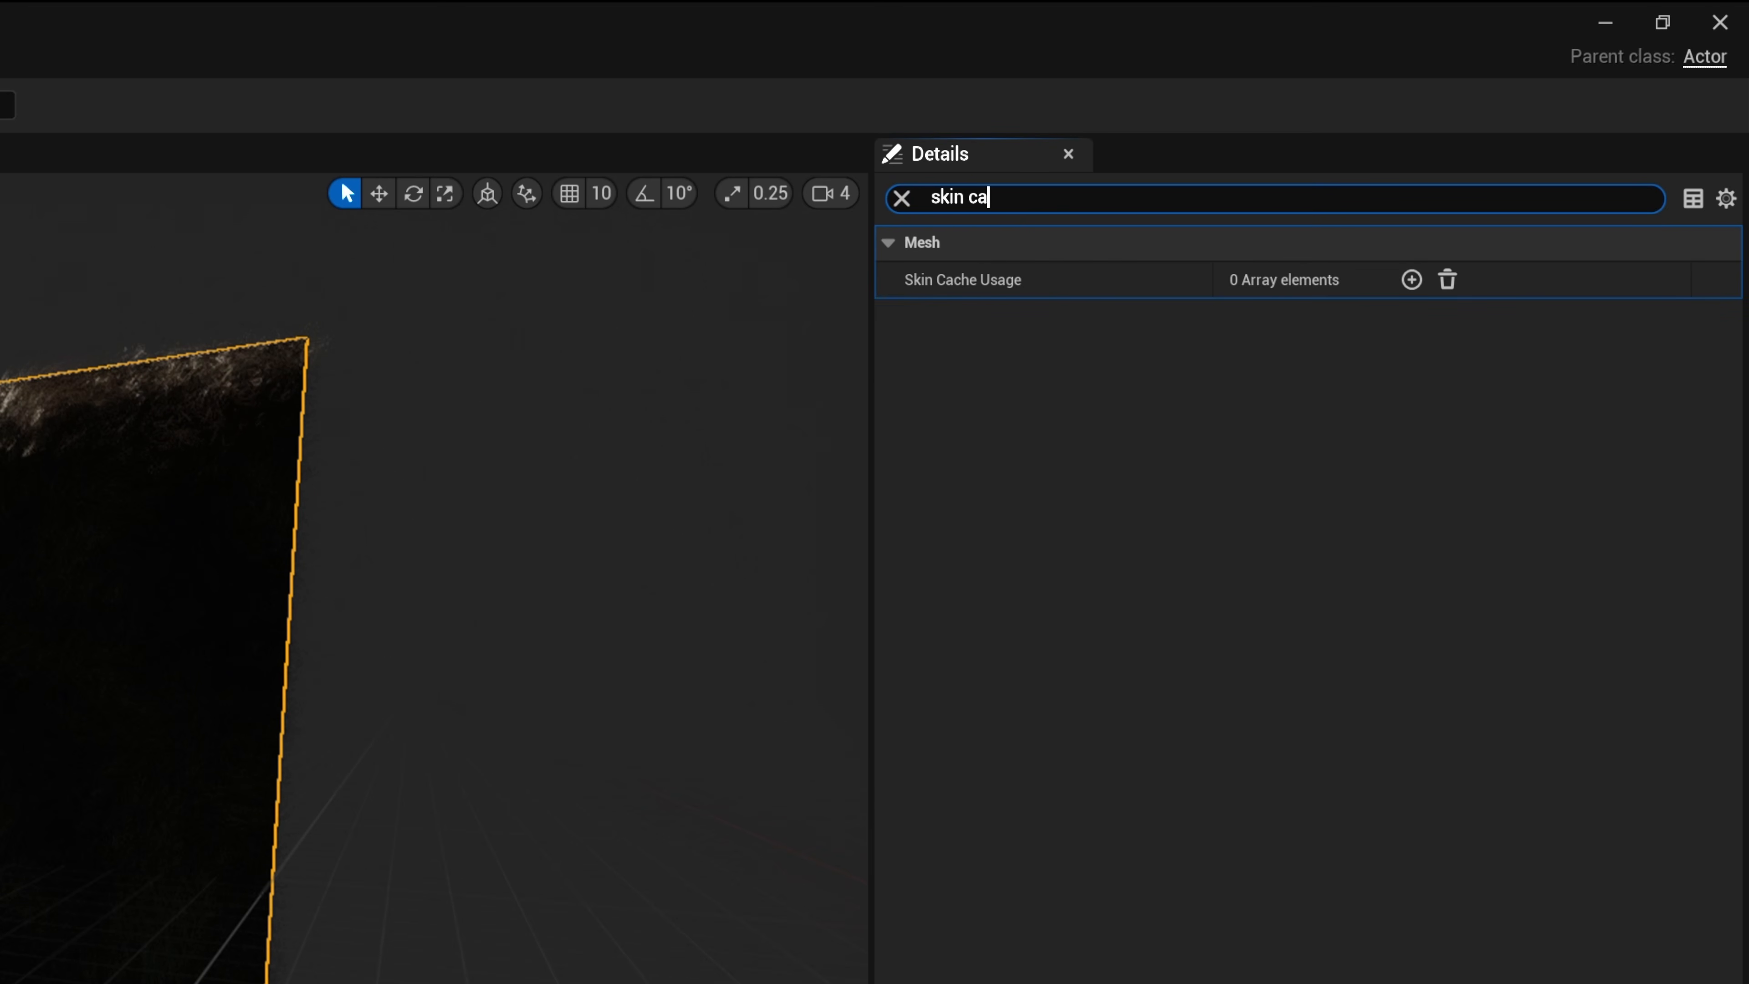
left_click(1412, 280)
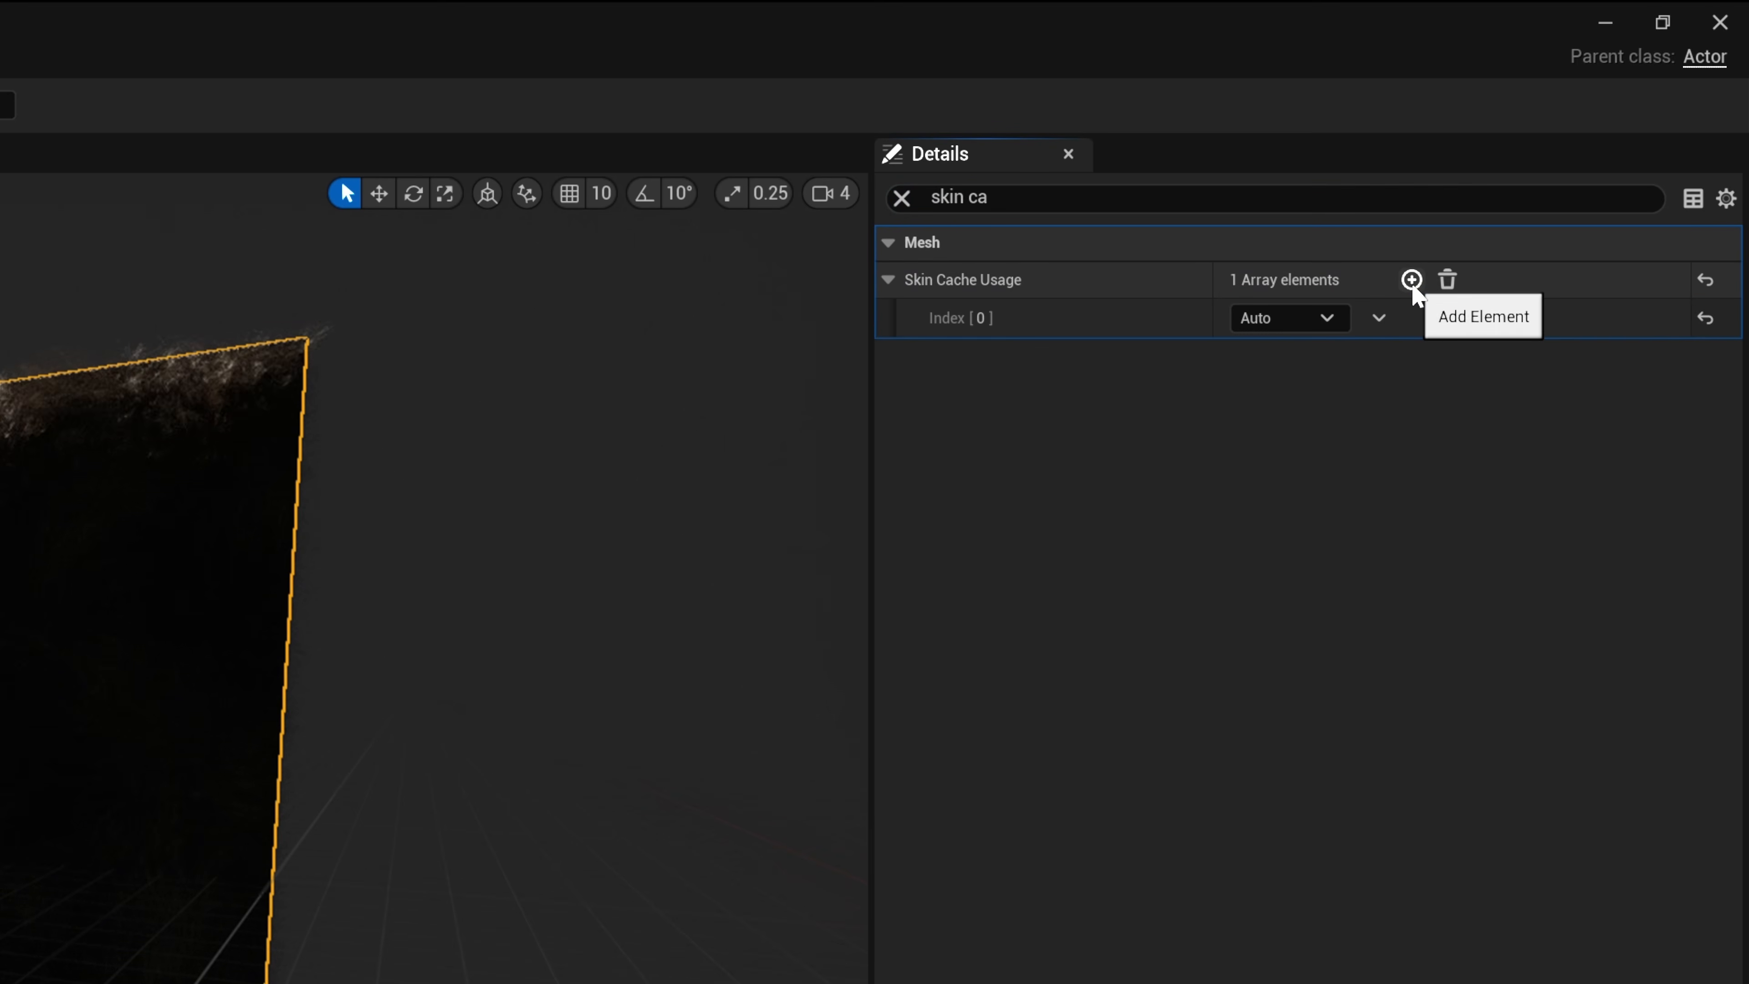
left_click(1264, 322)
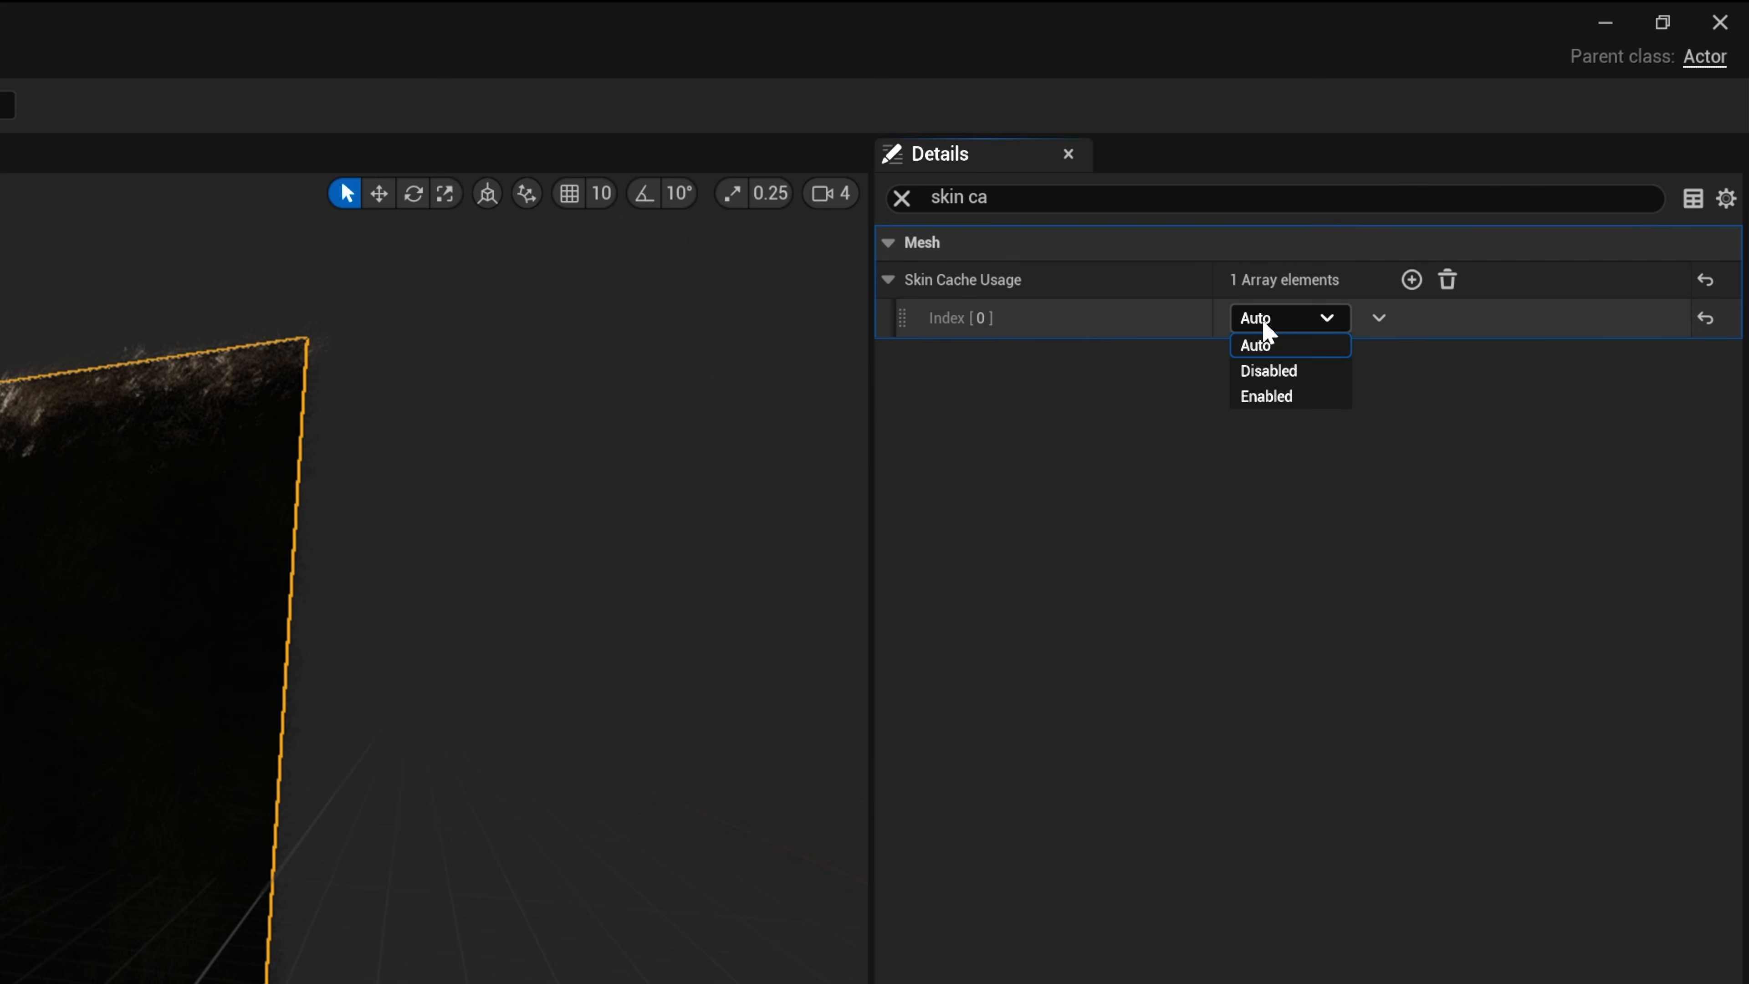
left_click(1266, 397)
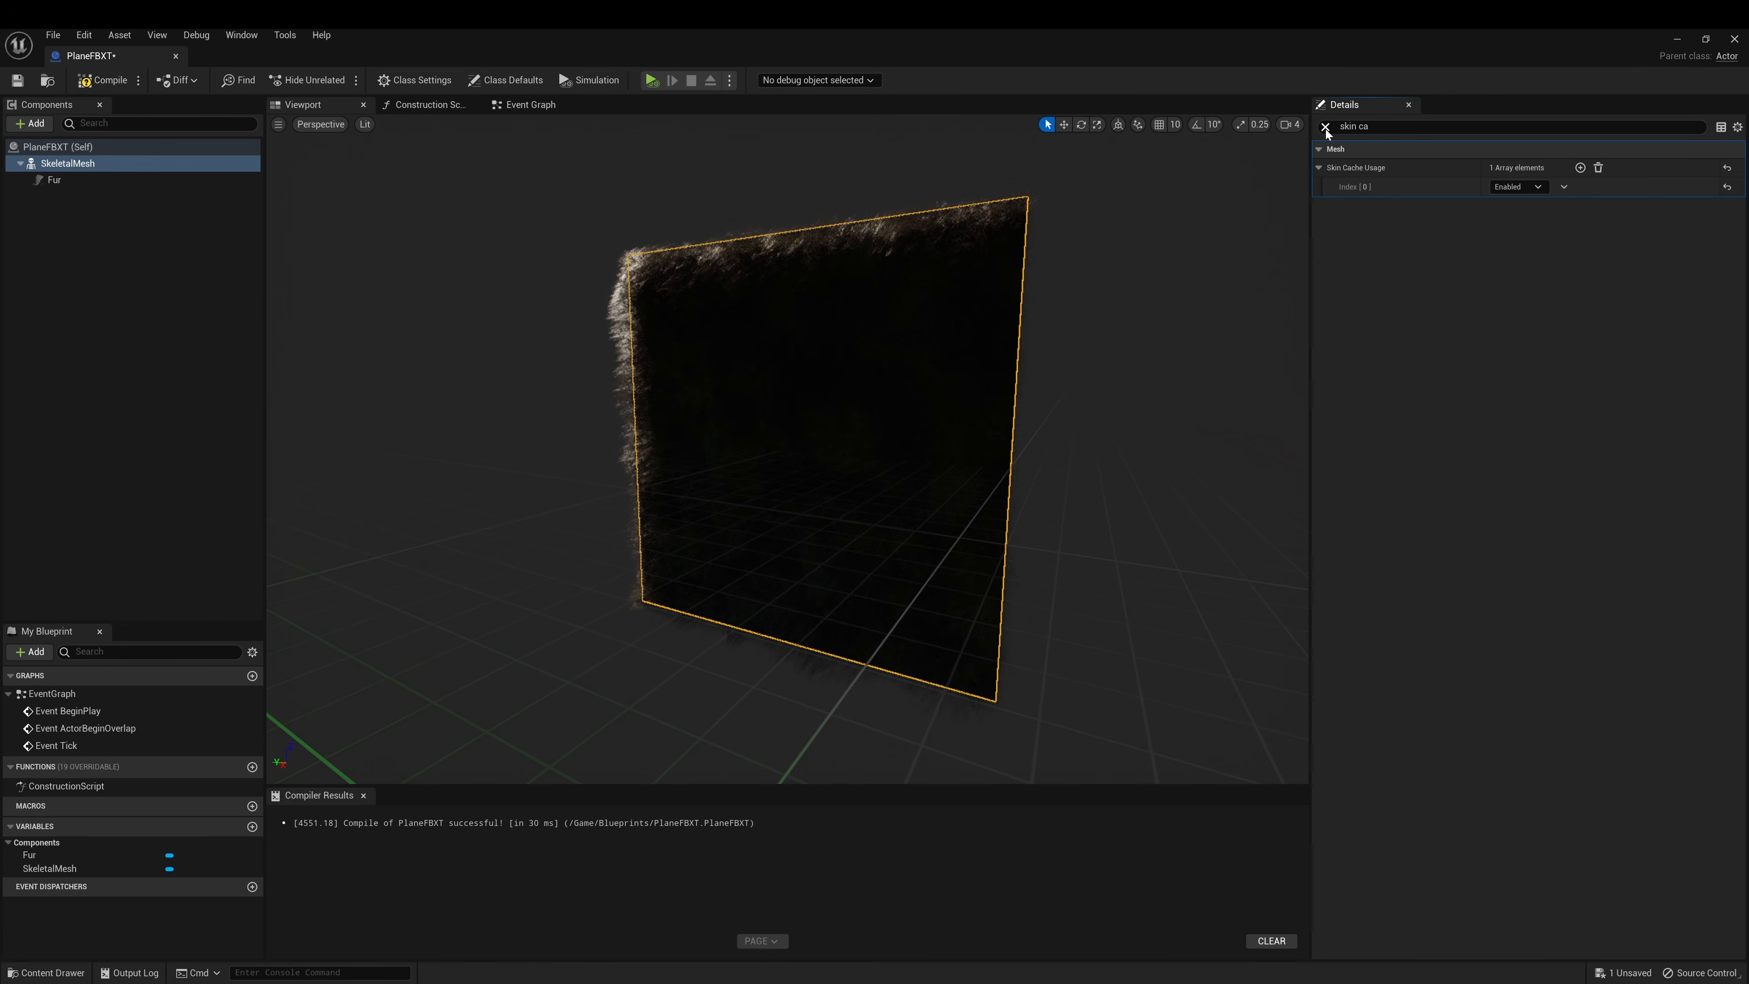
left_click(1325, 127)
Compile and save PlaneFBXT, then close the blueprint editor
left_click(102, 80)
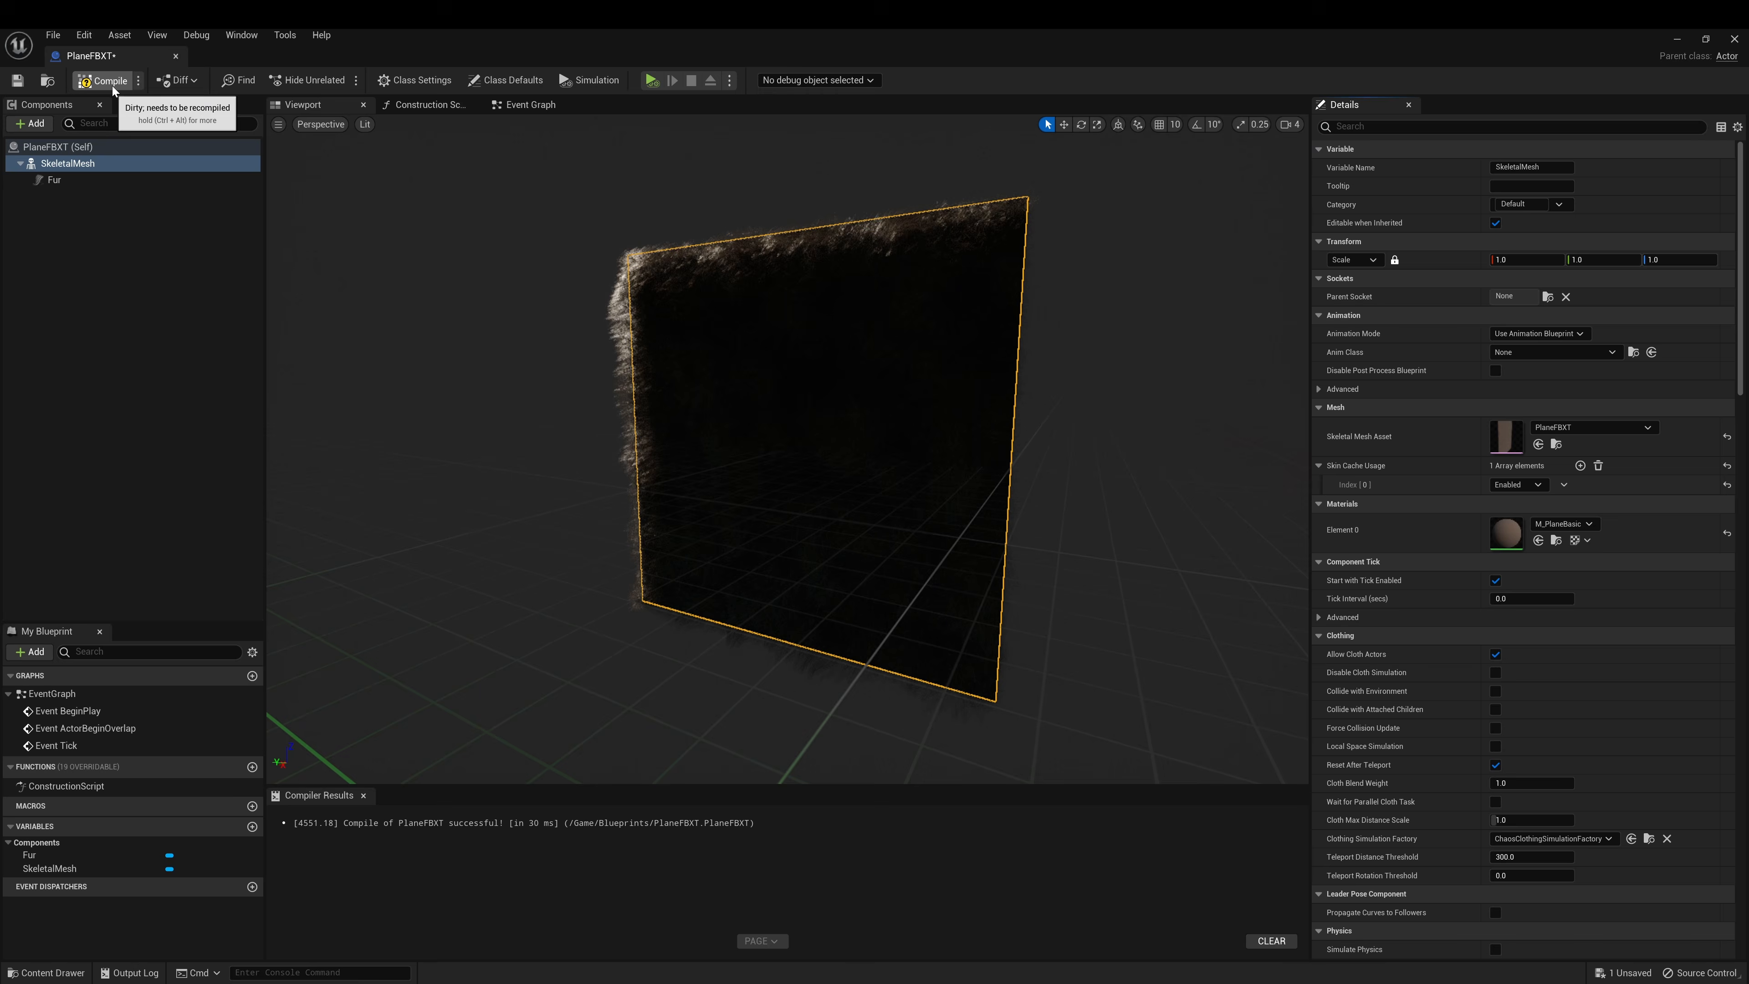
left_click(12, 90)
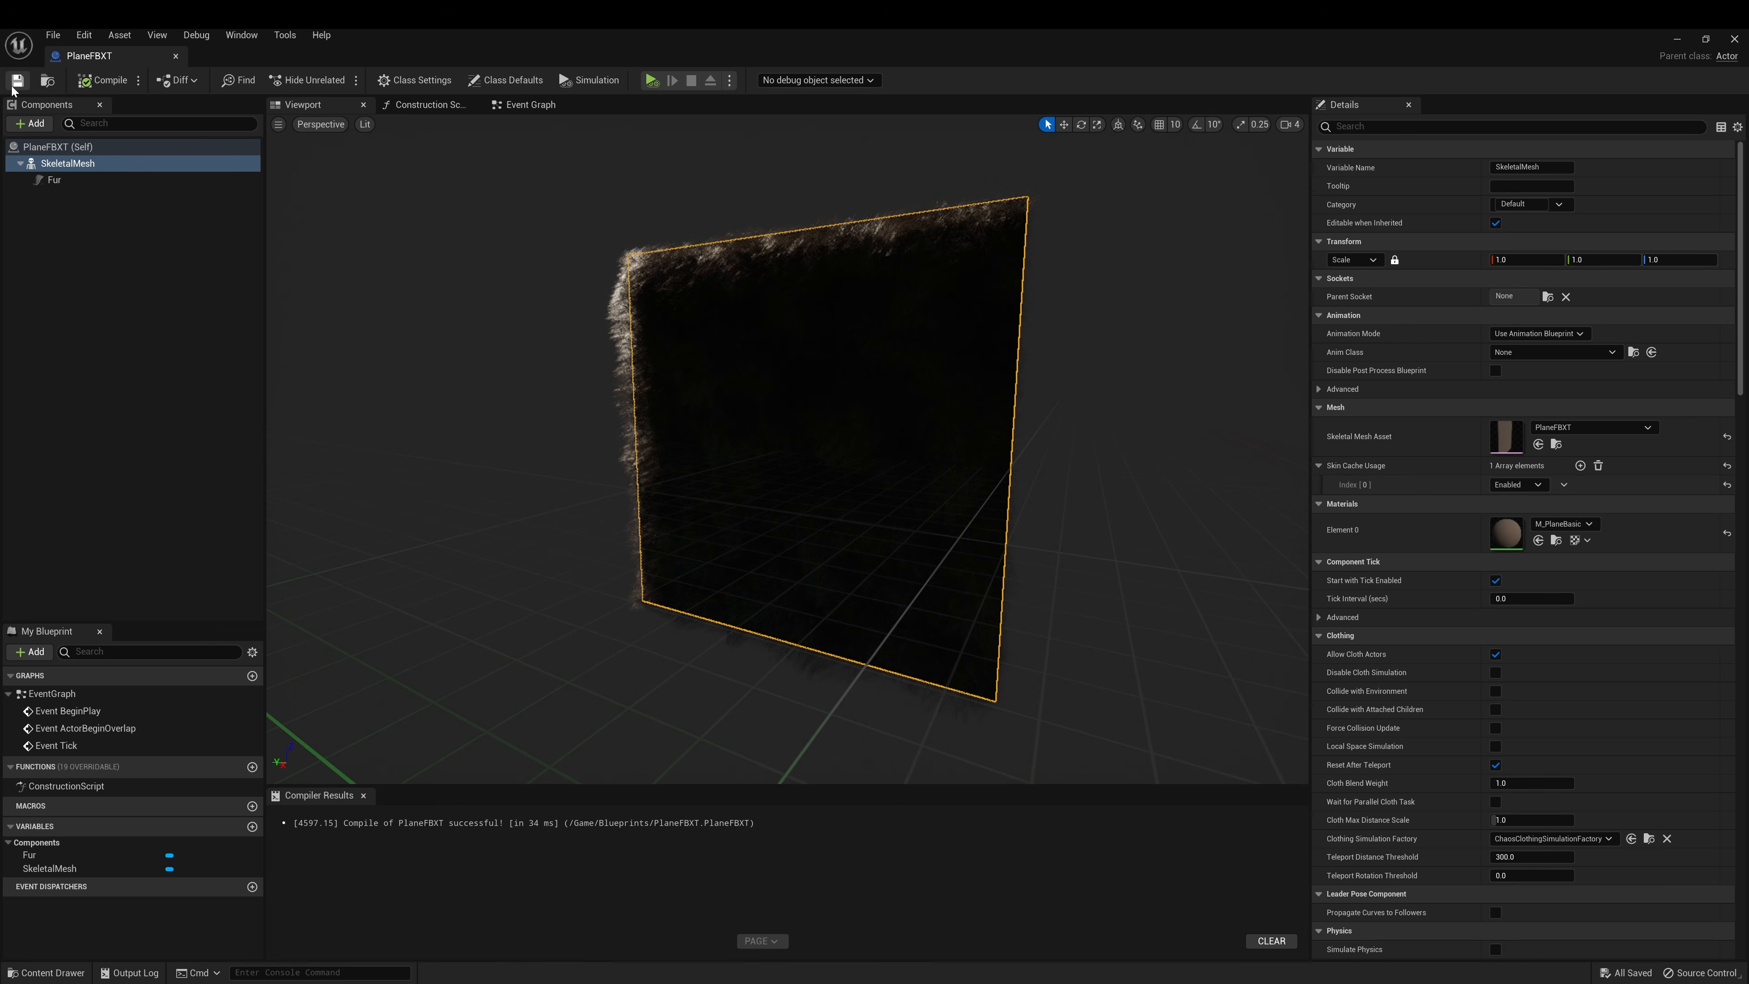
left_click(176, 56)
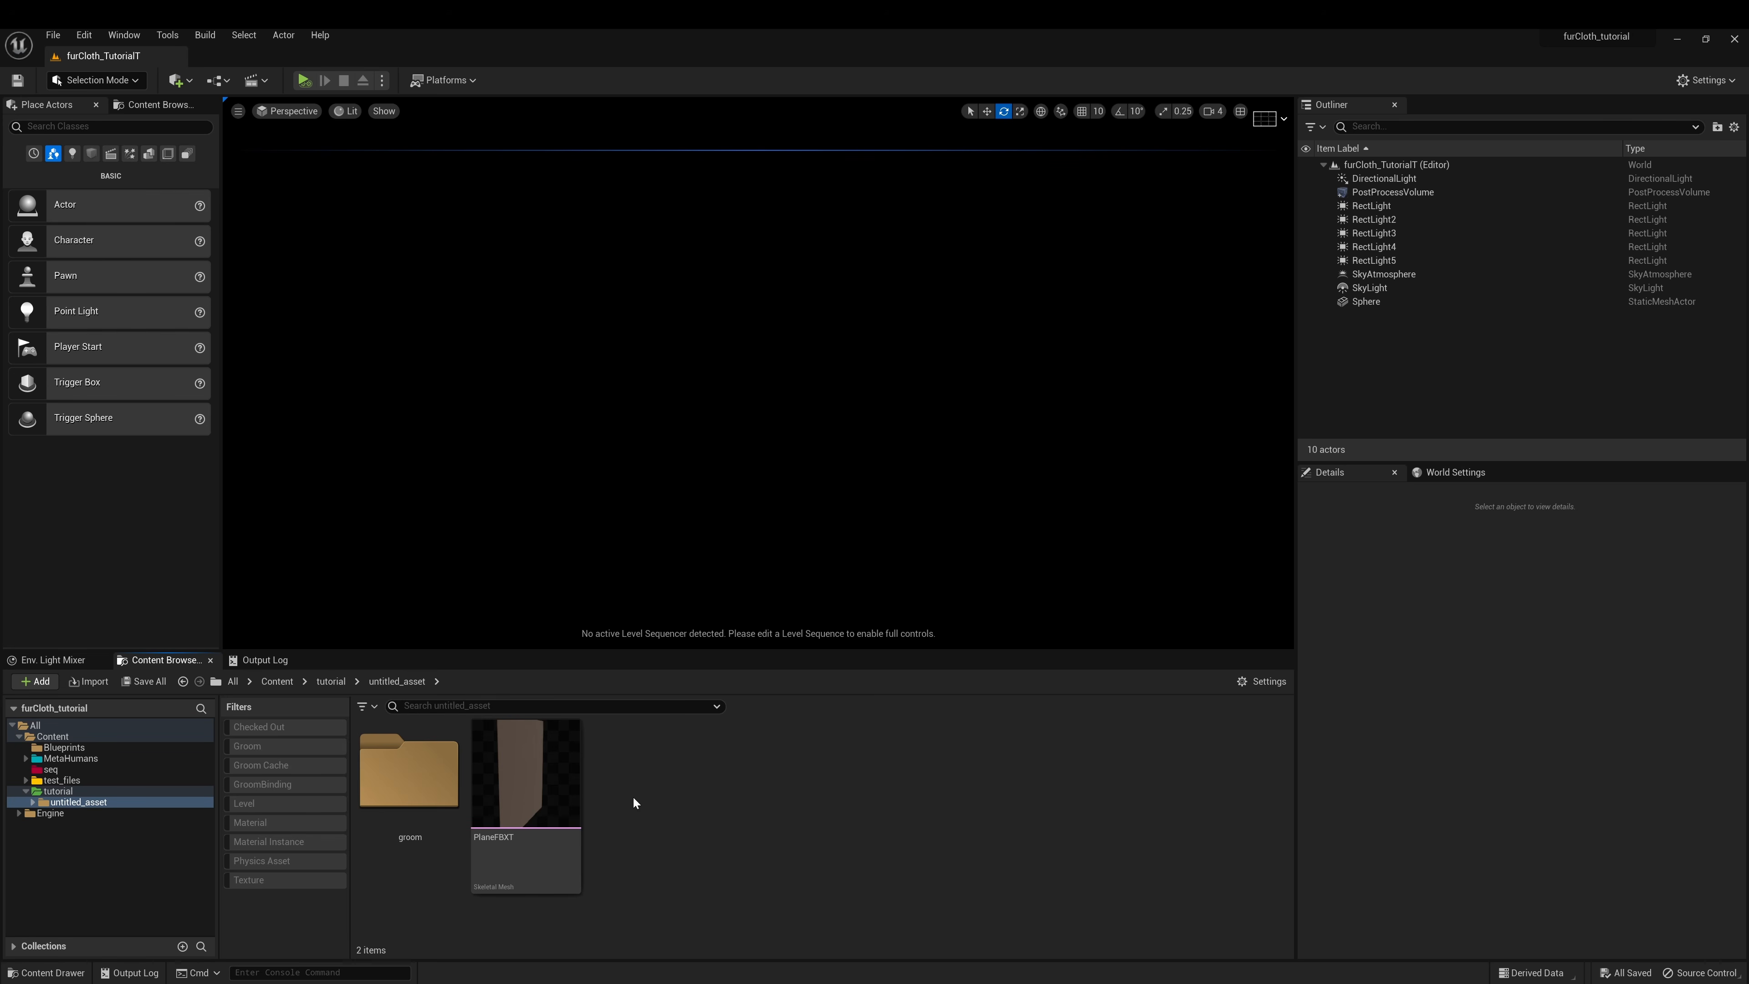
Drag the PlaneFBXT blueprint from Content > Blueprints into the level viewport
left_click(537, 799)
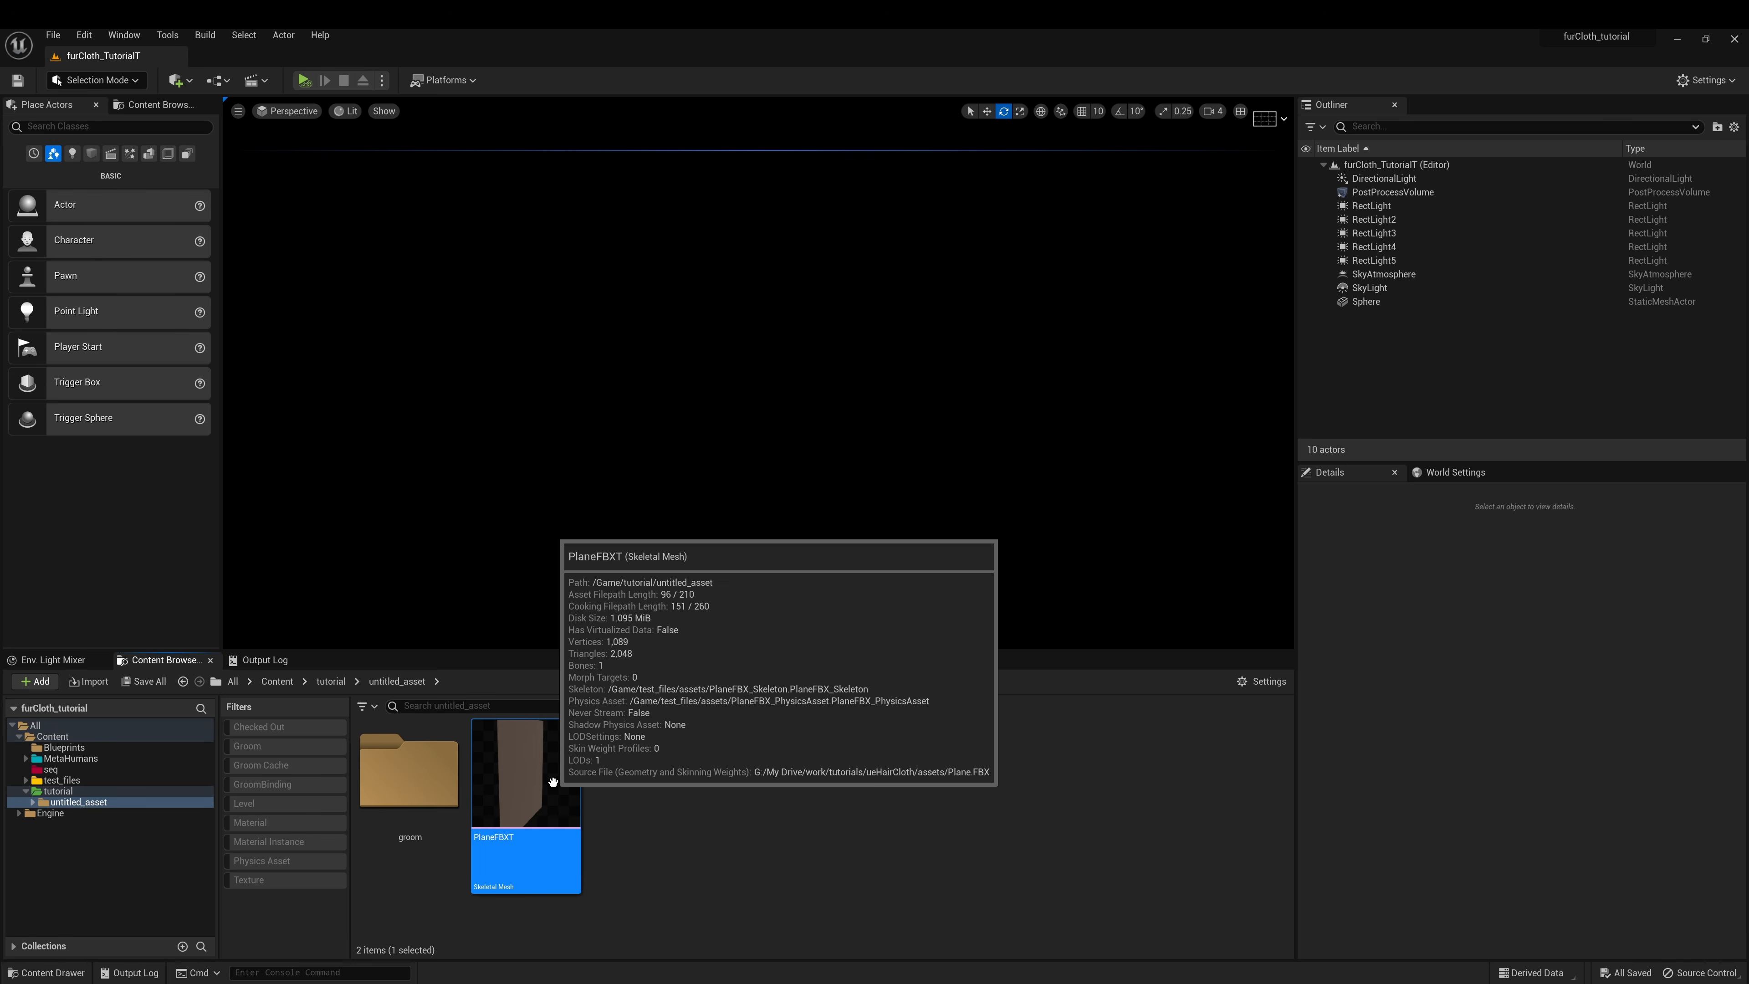
left_click(279, 682)
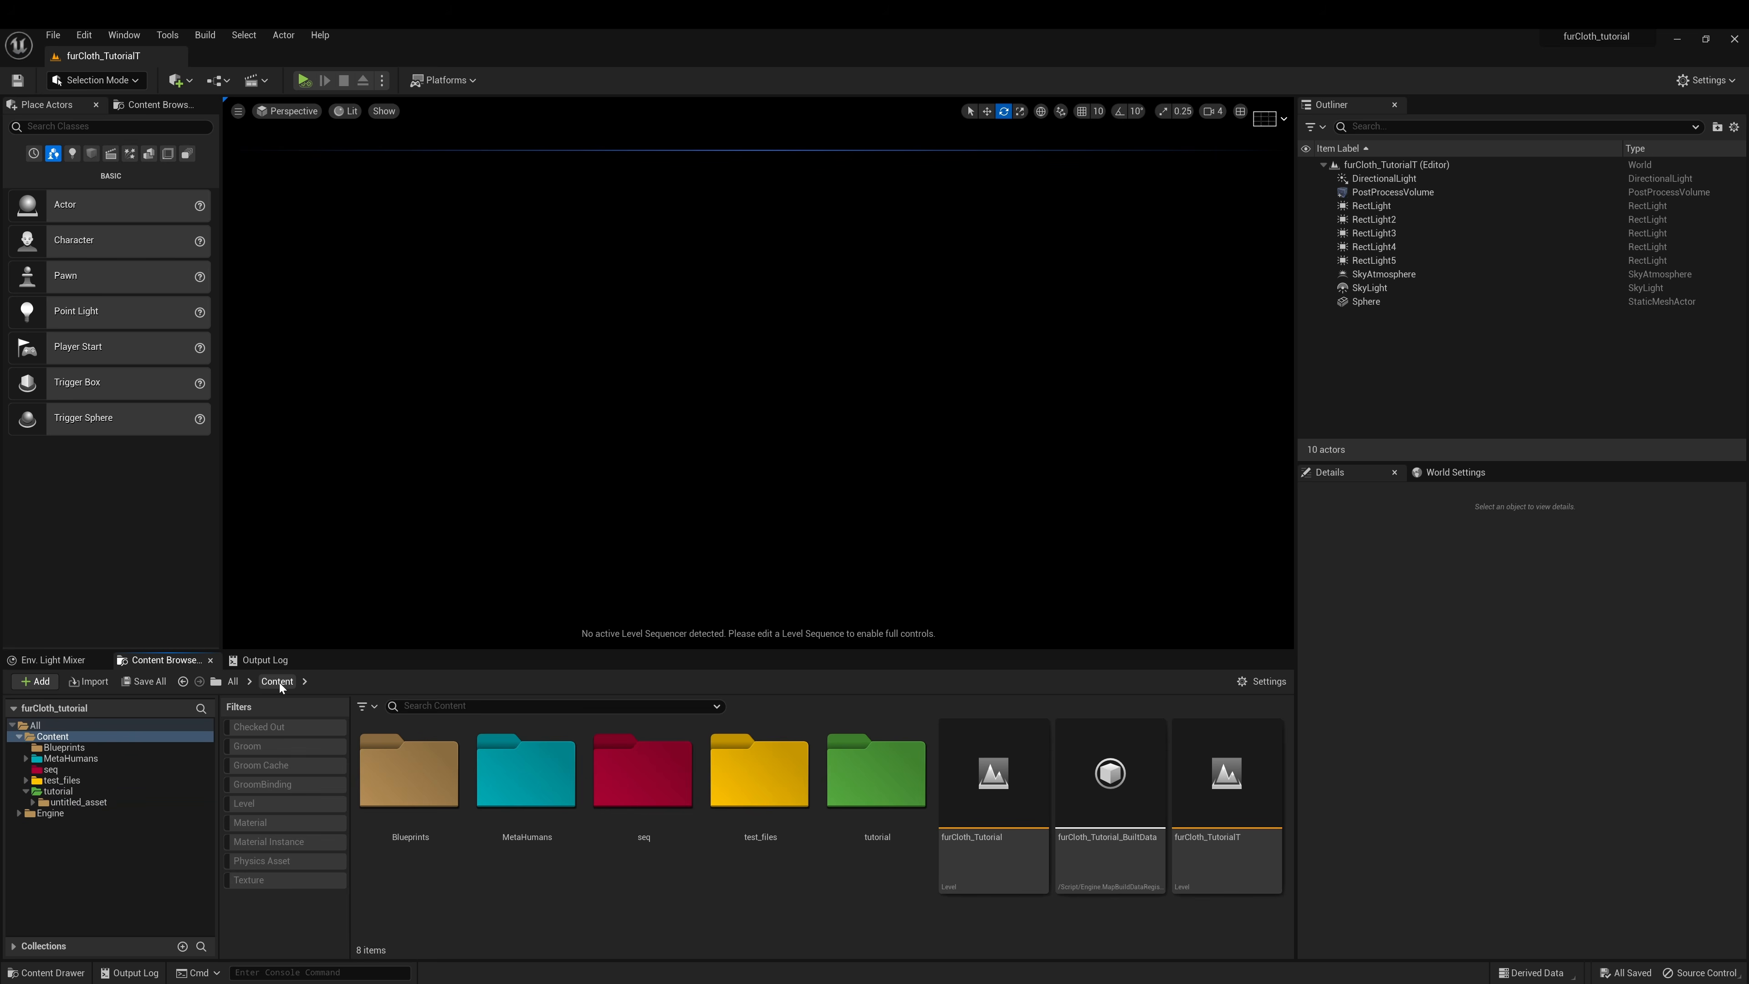
double_click(400, 791)
left_click_drag(510, 792, 714, 436)
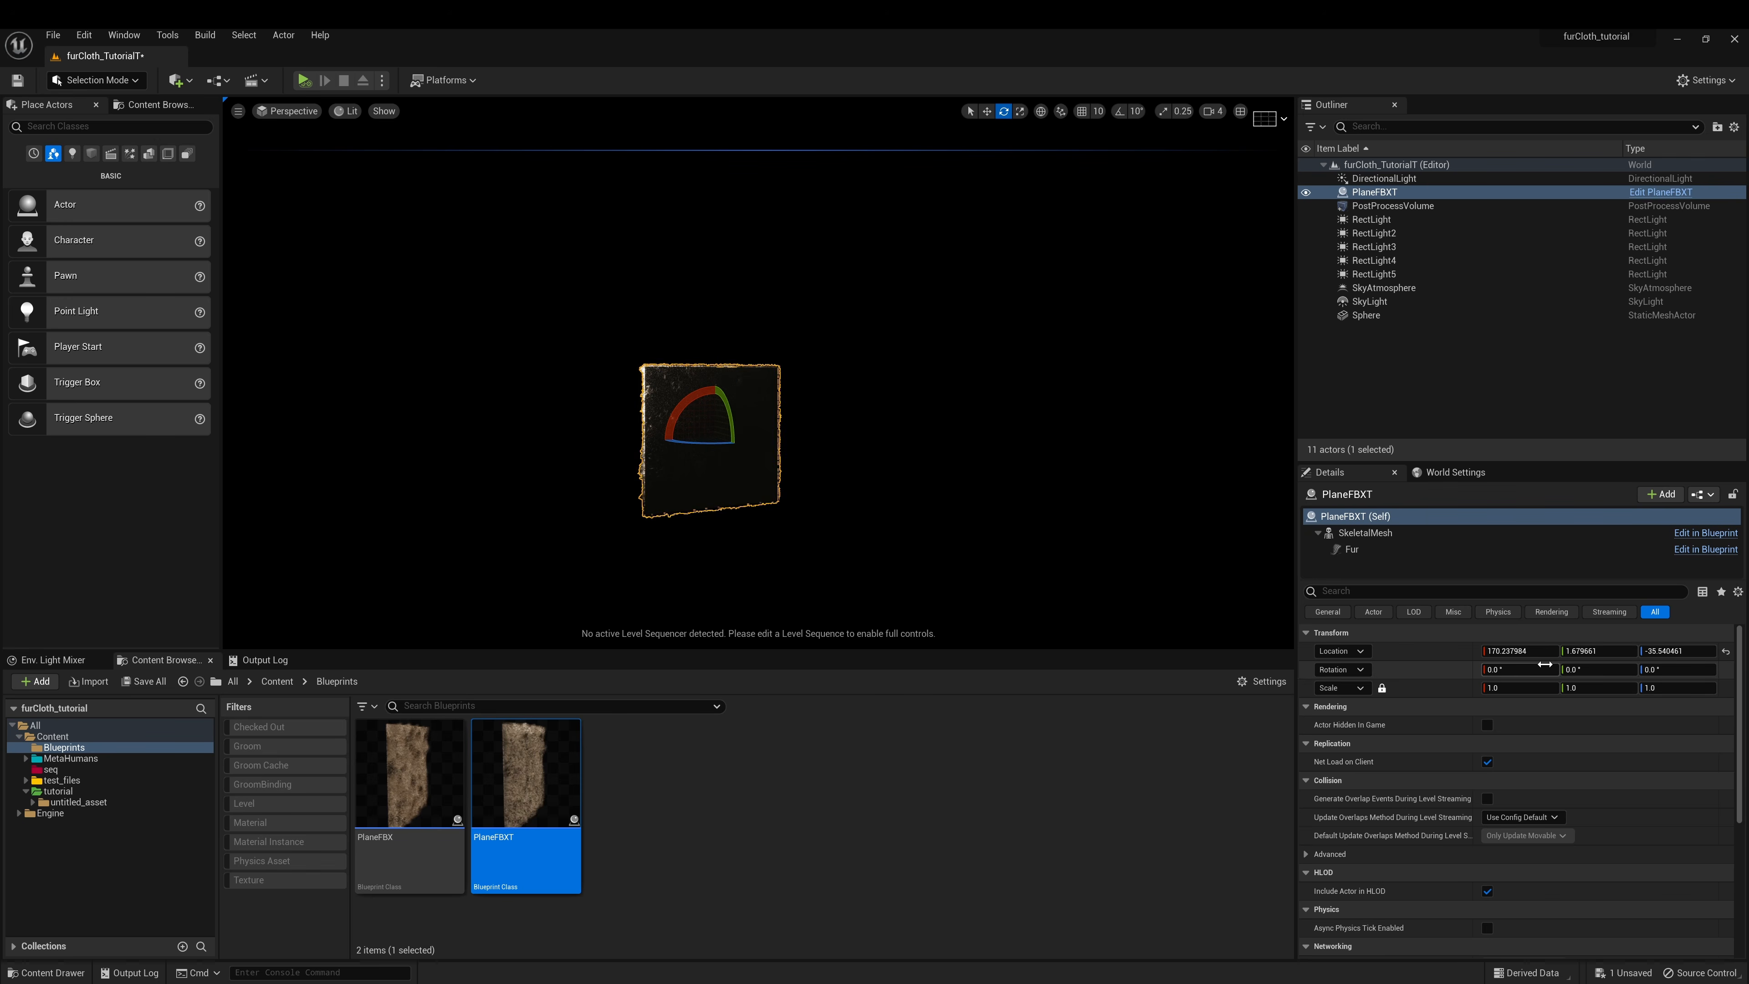
Reset the placed plane's Location values to 0
left_click(1522, 651)
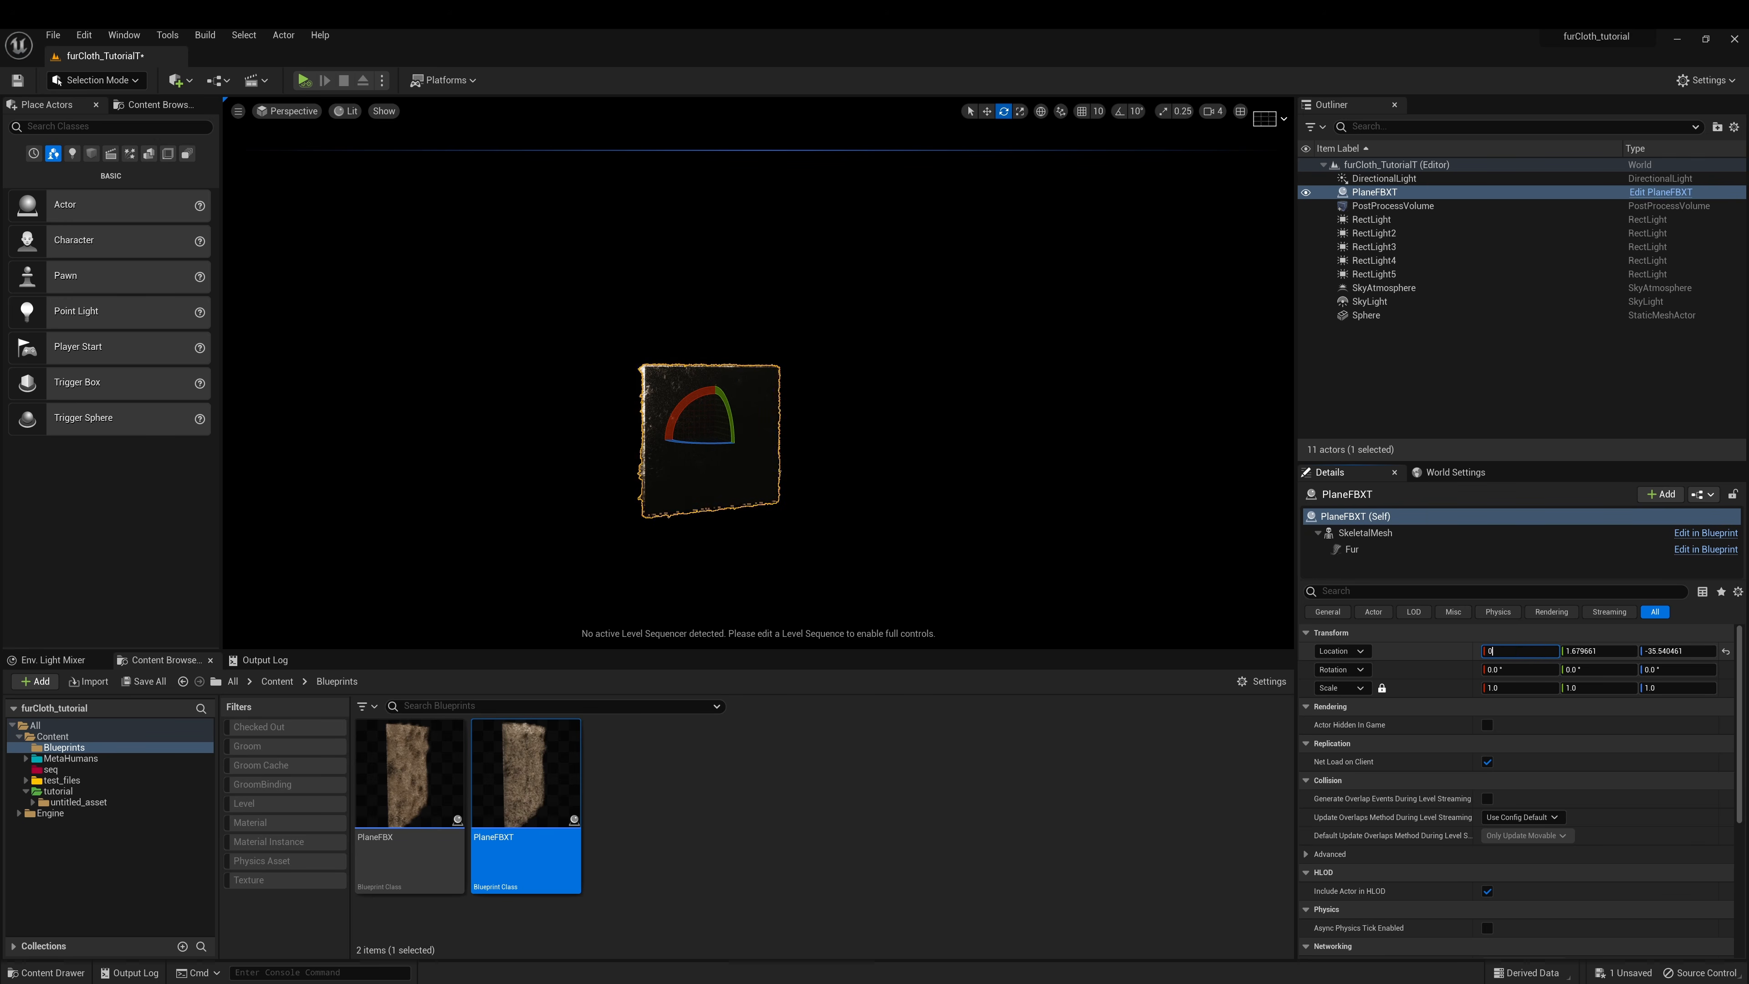
key("Tab")
type("0")
key("Tab")
type("0")
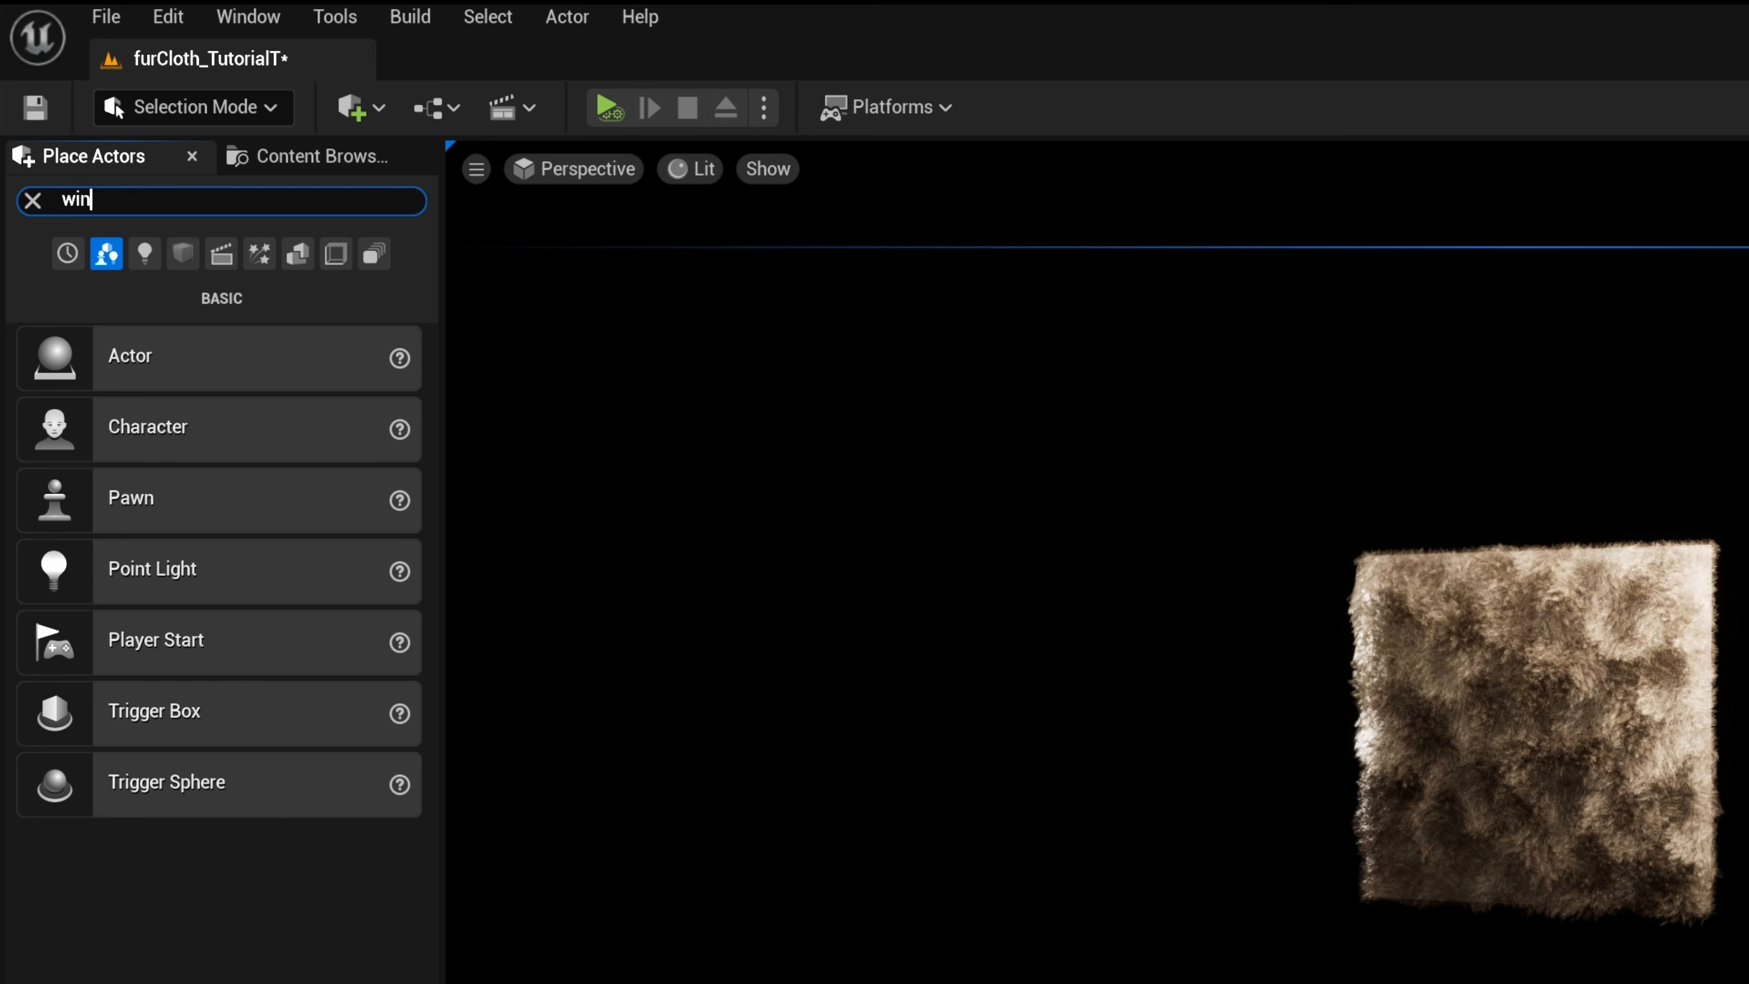
type("d")
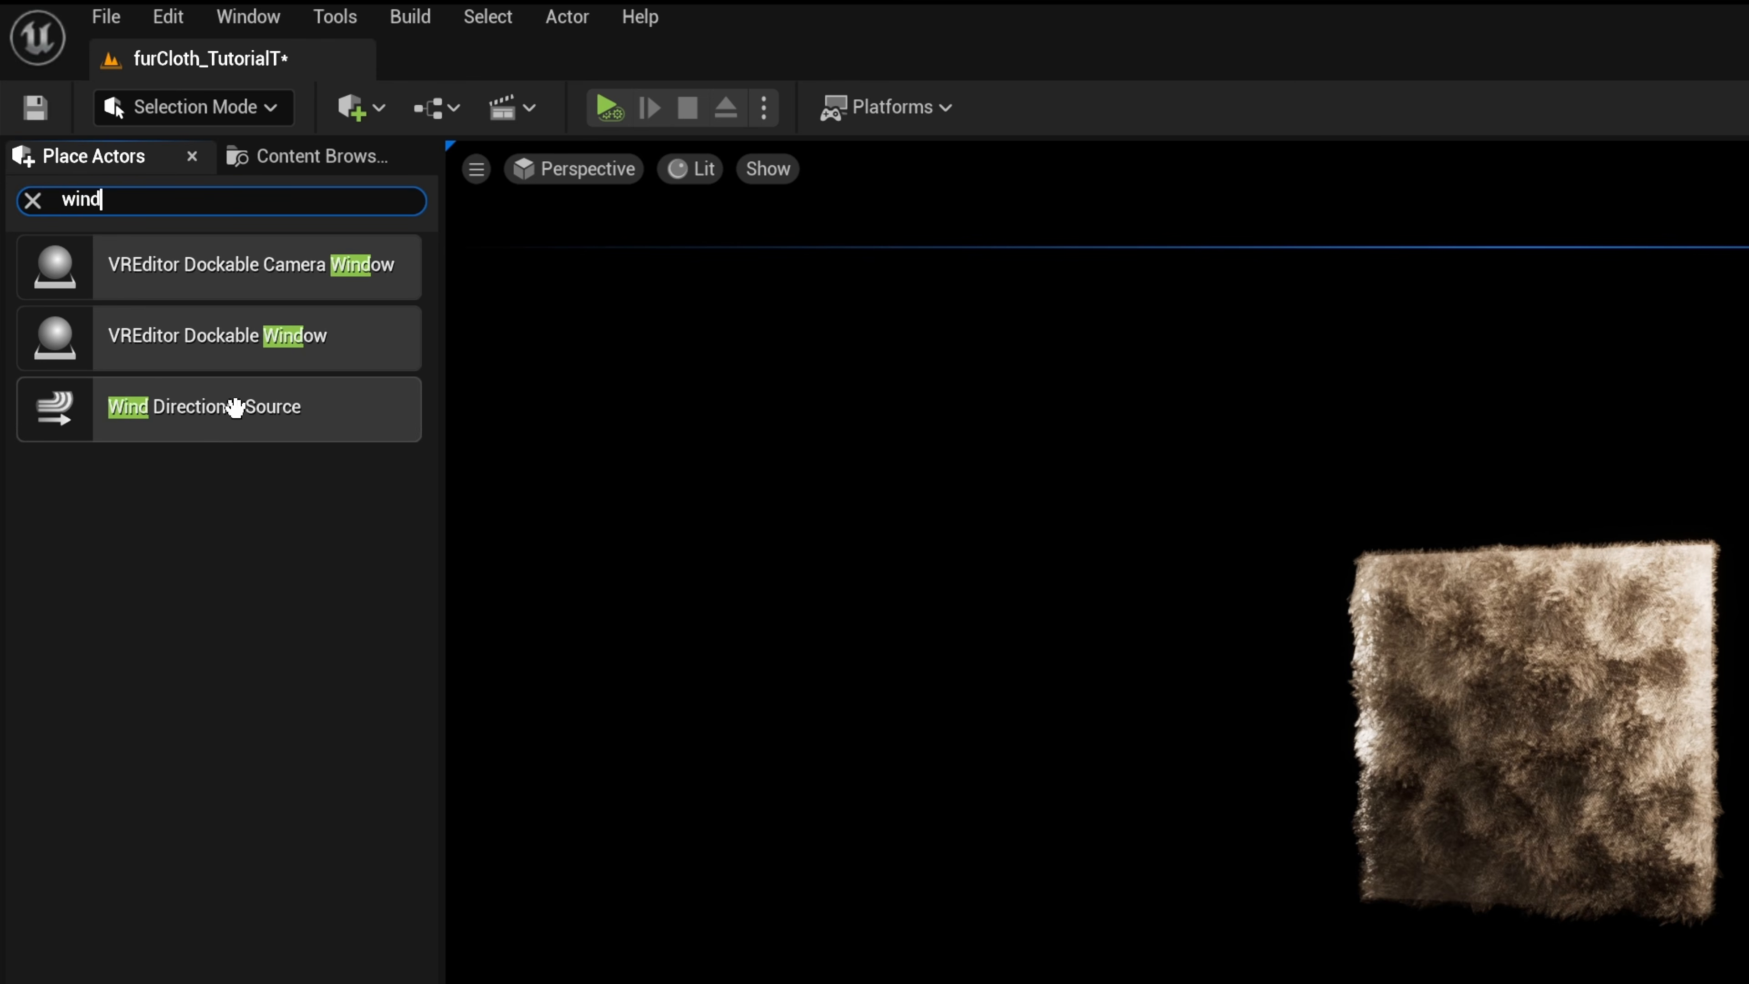
Place a Wind Directional Source in the level with Strength 5 and Speed 5
left_click_drag(227, 410, 1272, 846)
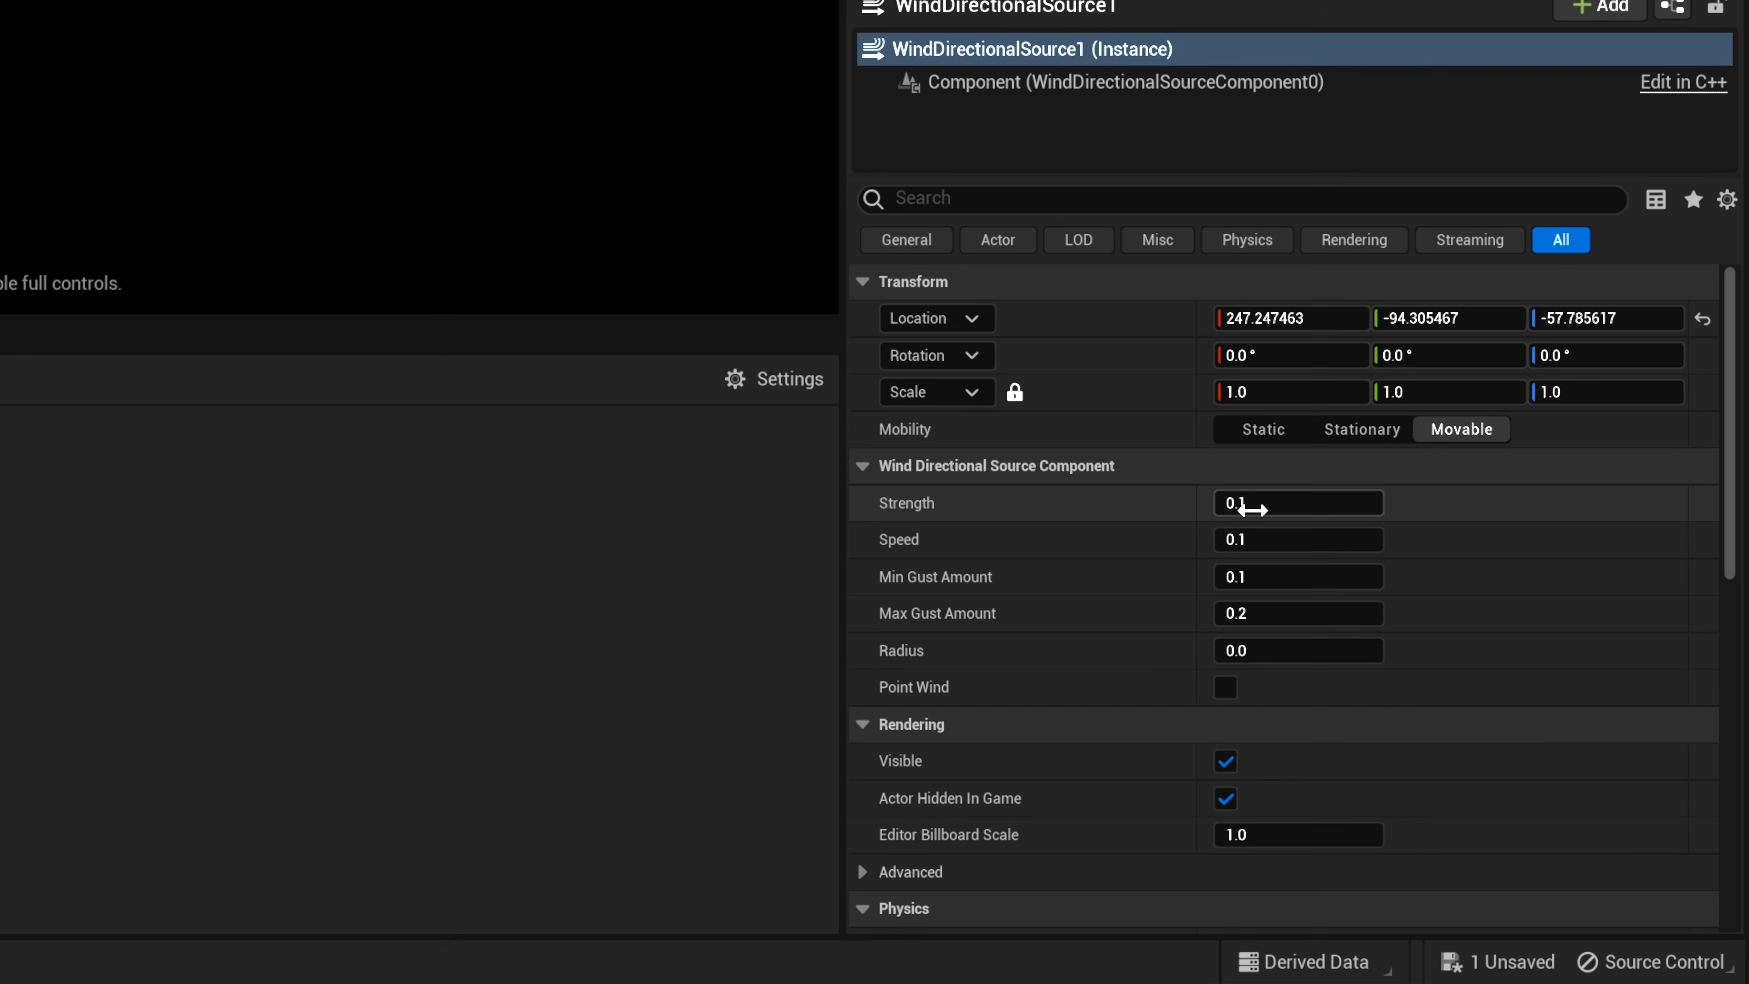
type("5")
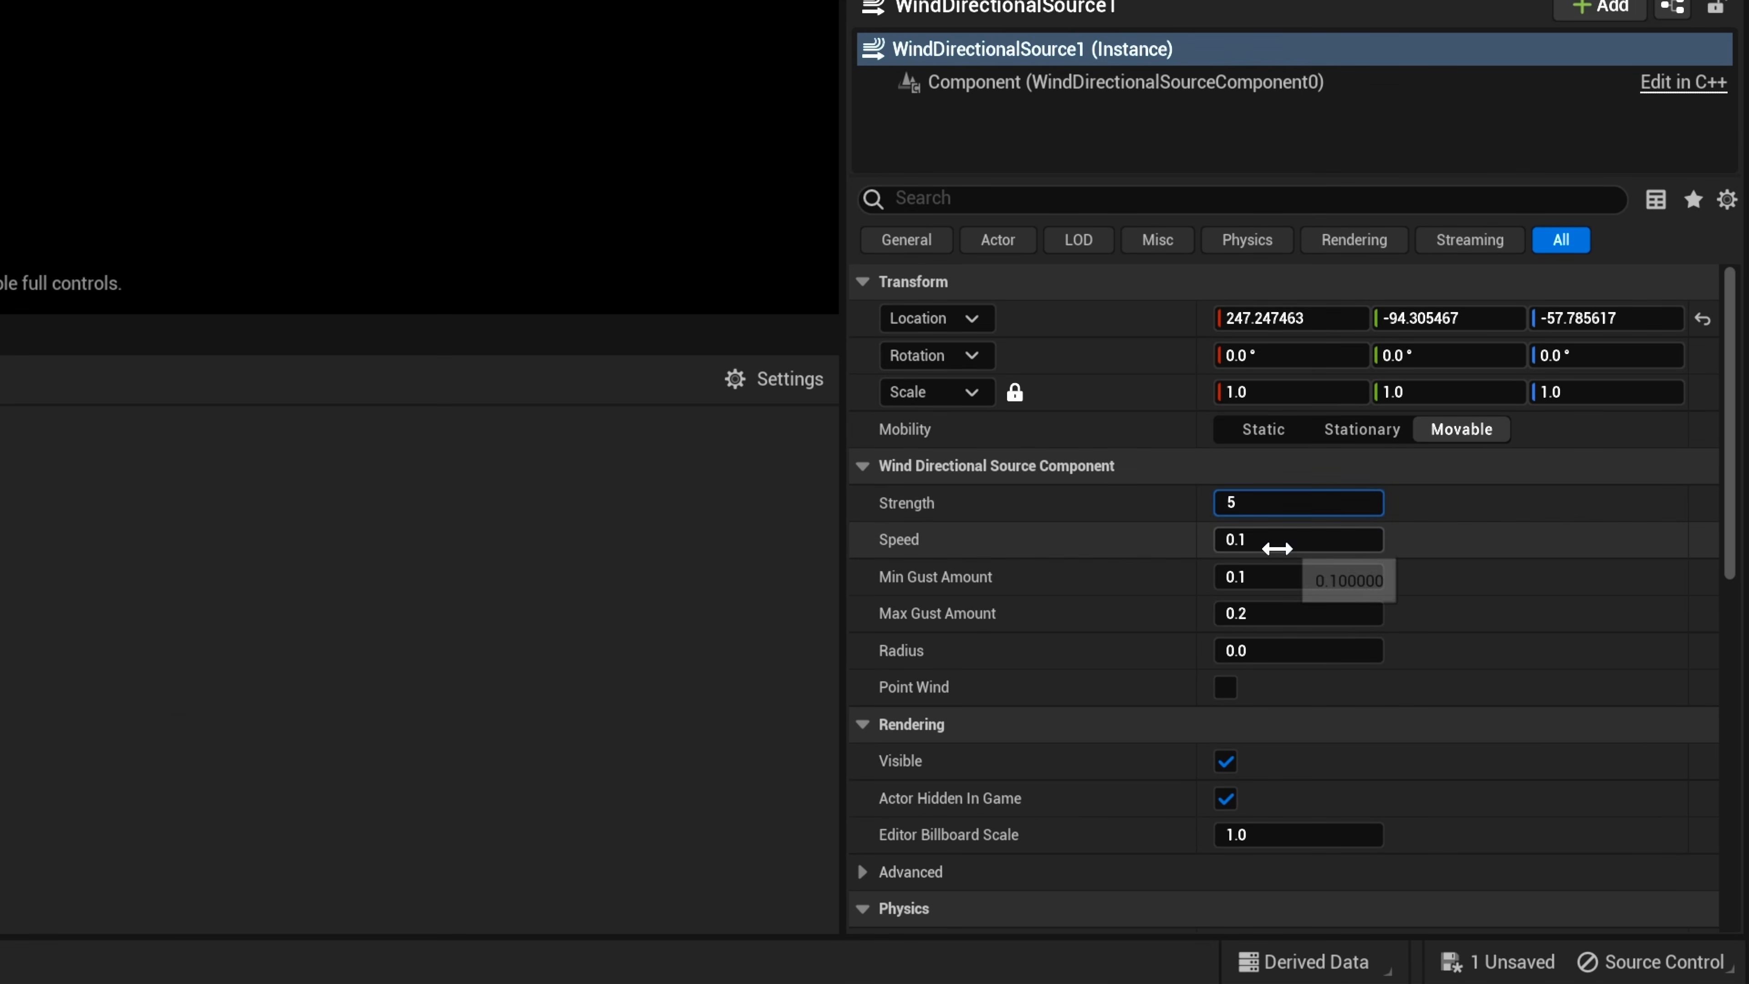
left_click(1277, 550)
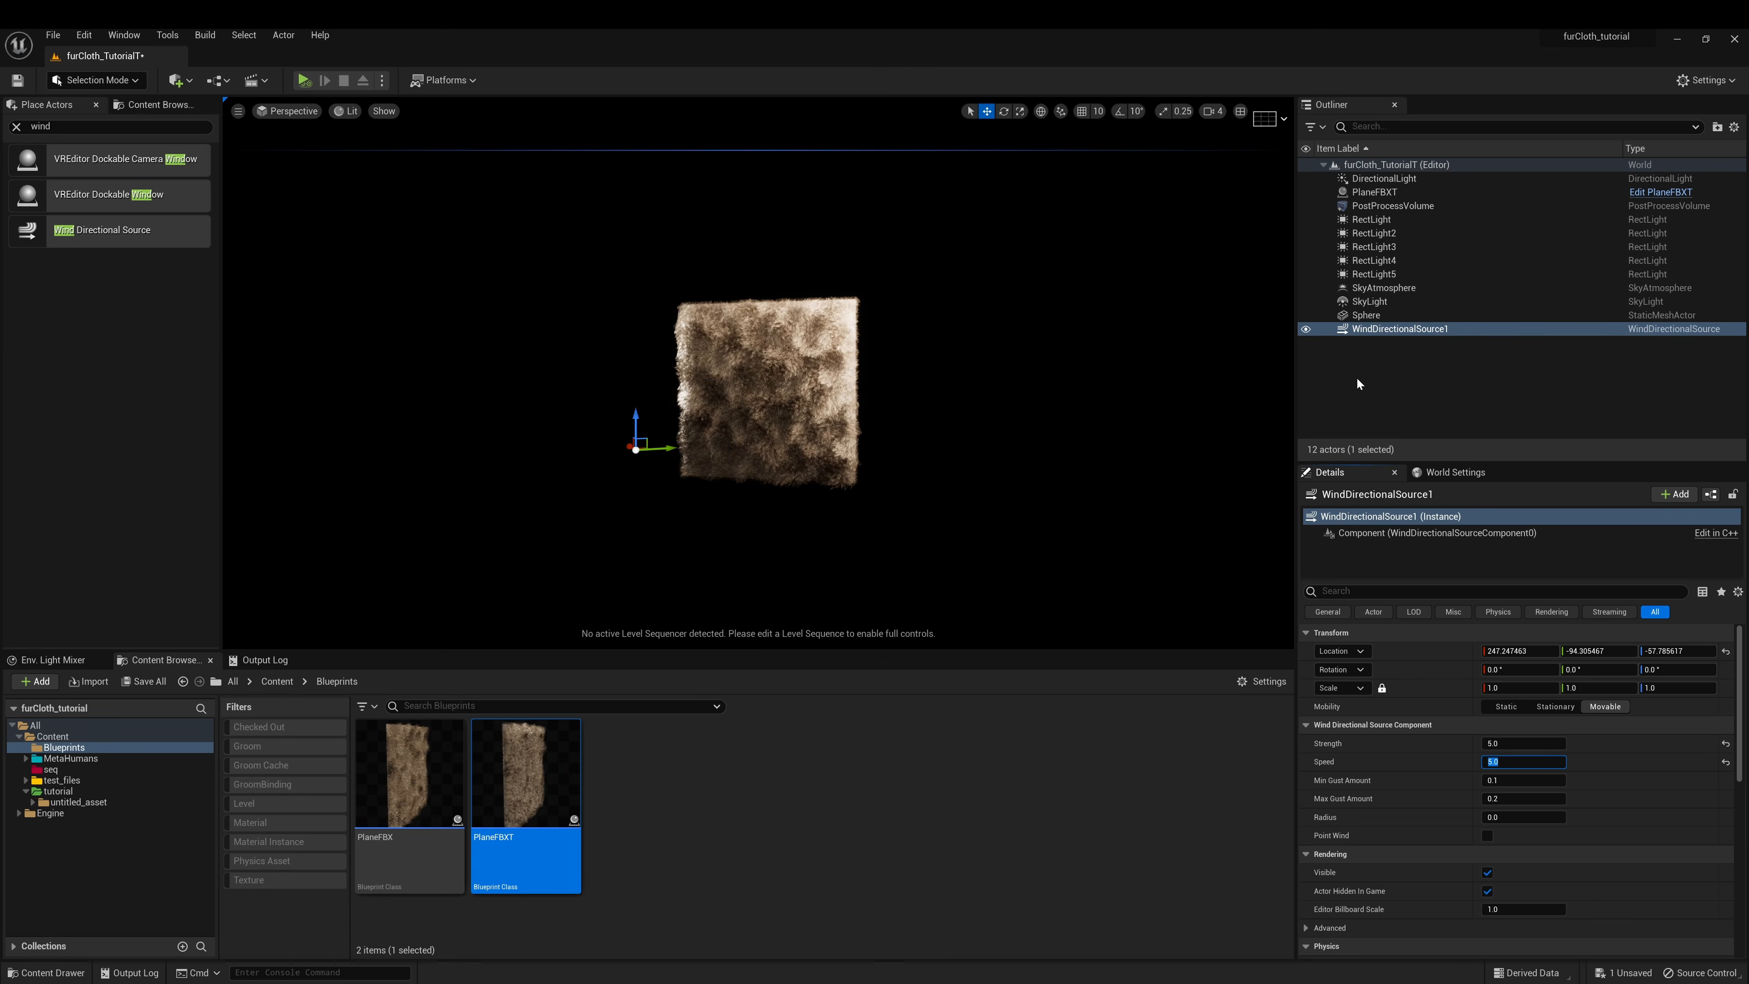
left_click(1360, 384)
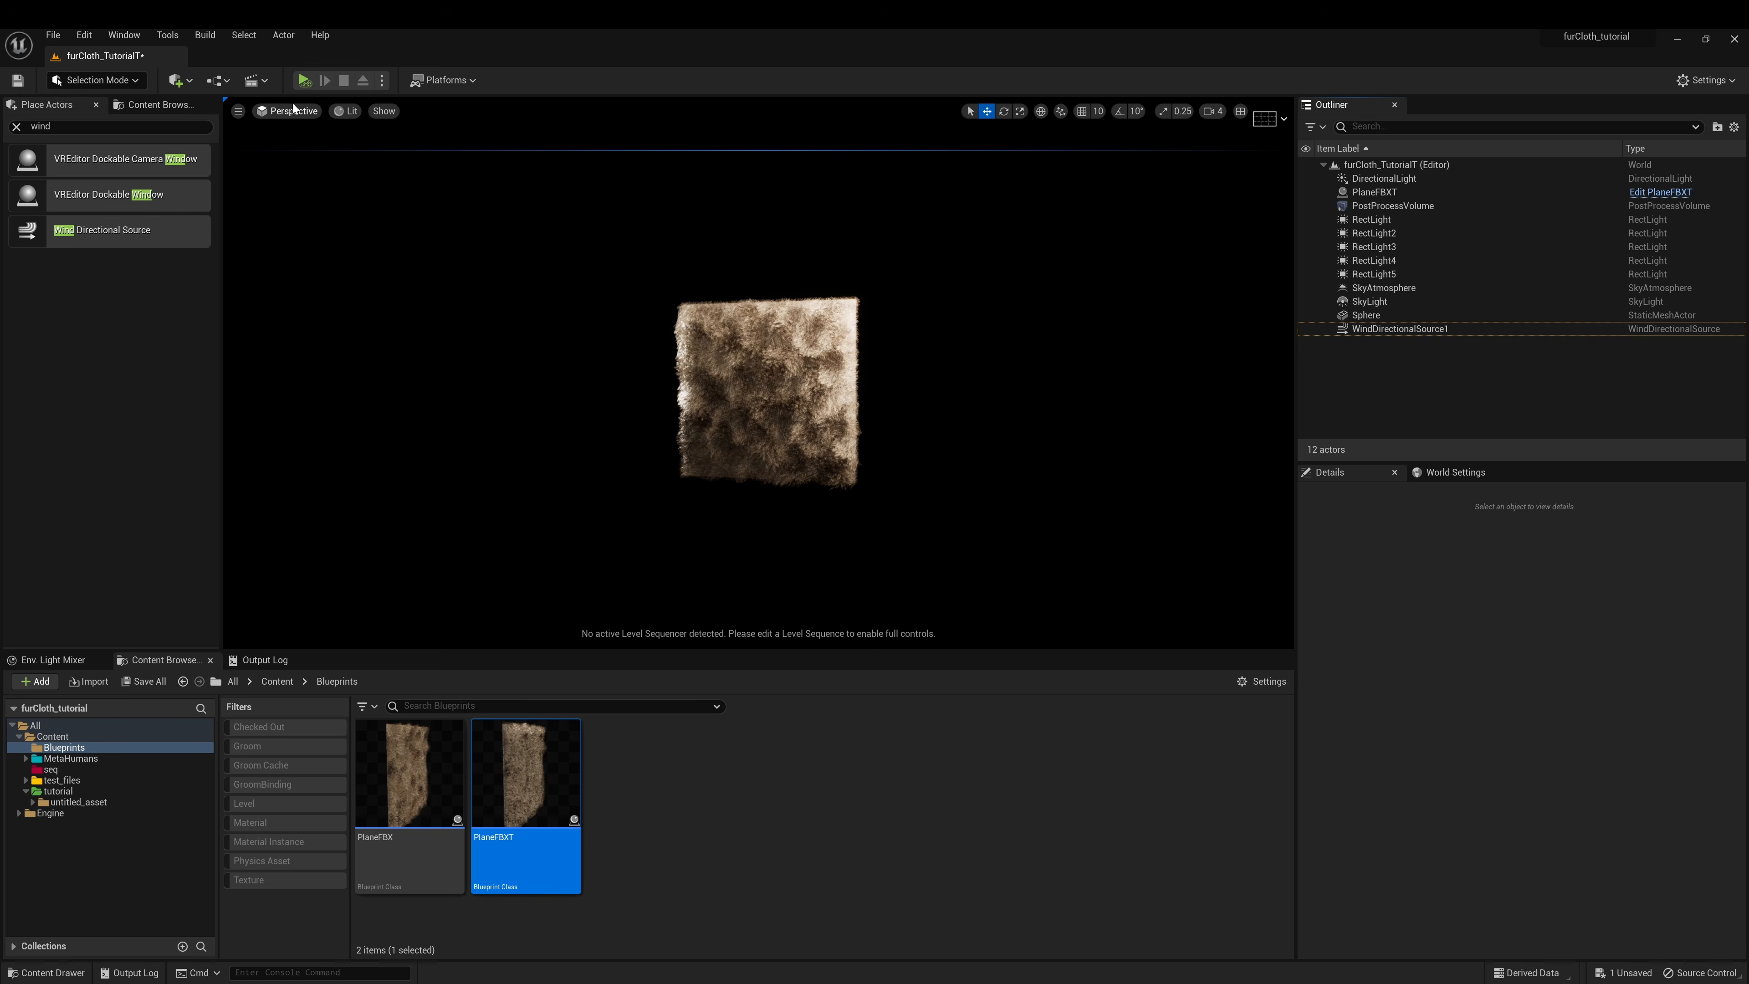
Play the level, fly close to watch the fur plane blow, then stop
left_click(303, 81)
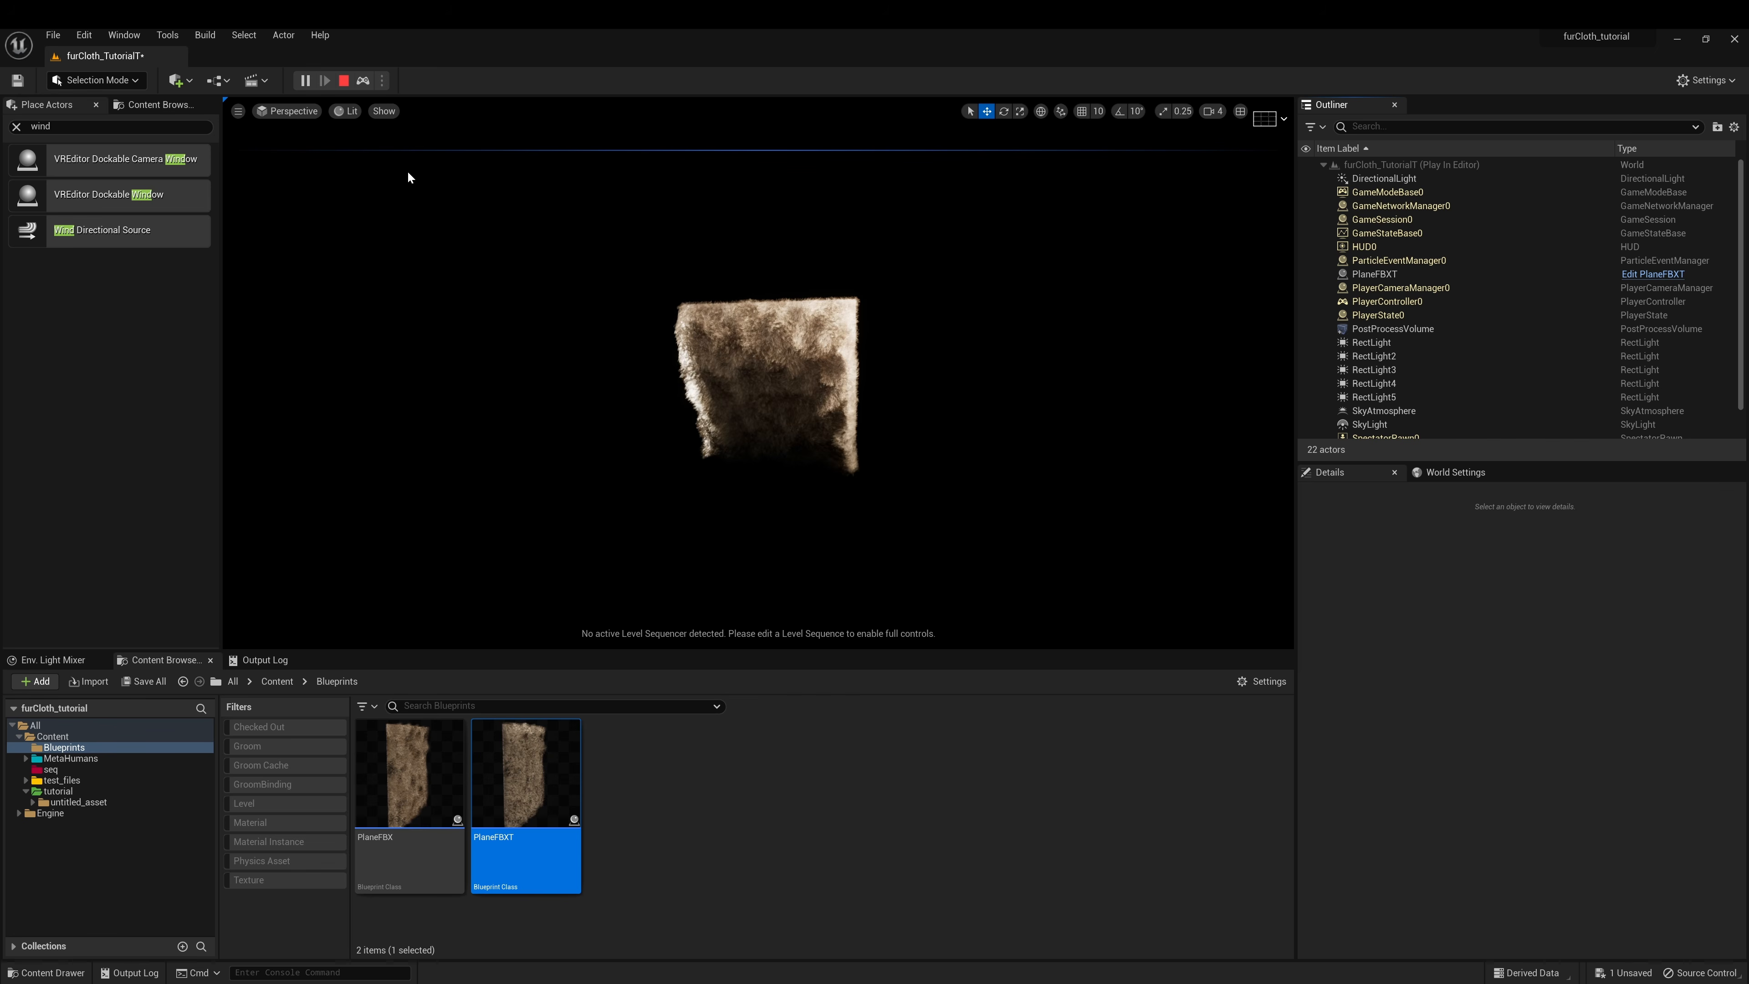
key("w")
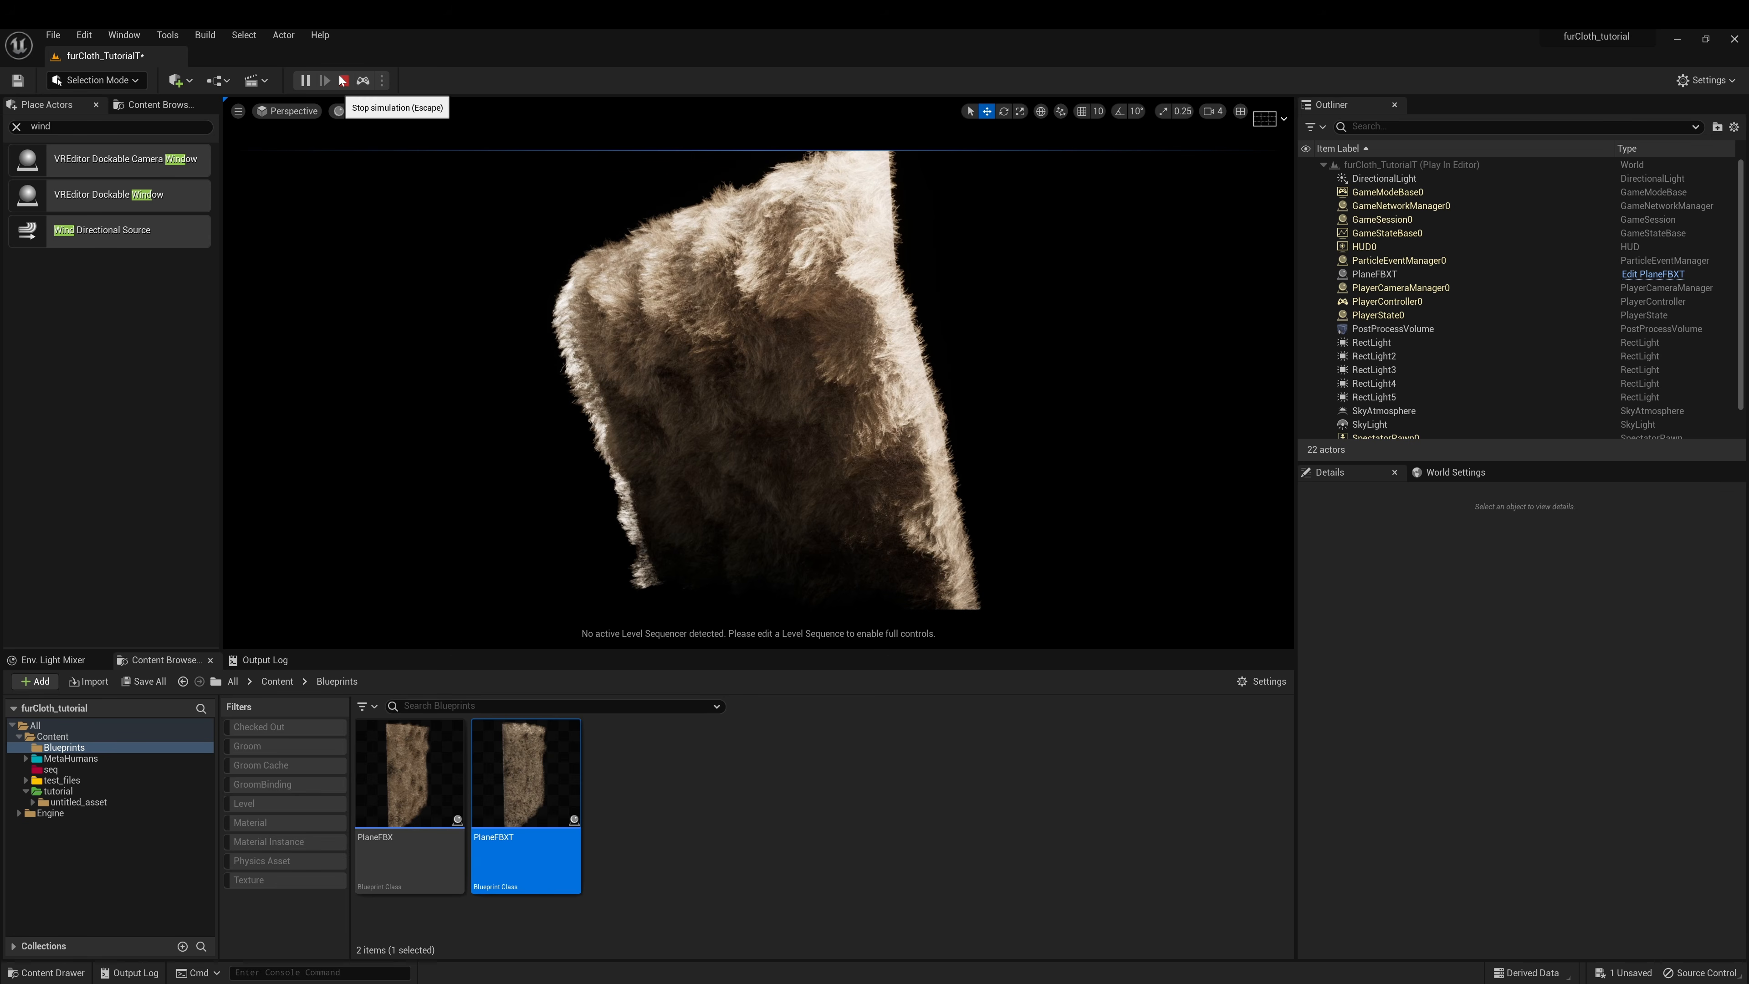
left_click(343, 80)
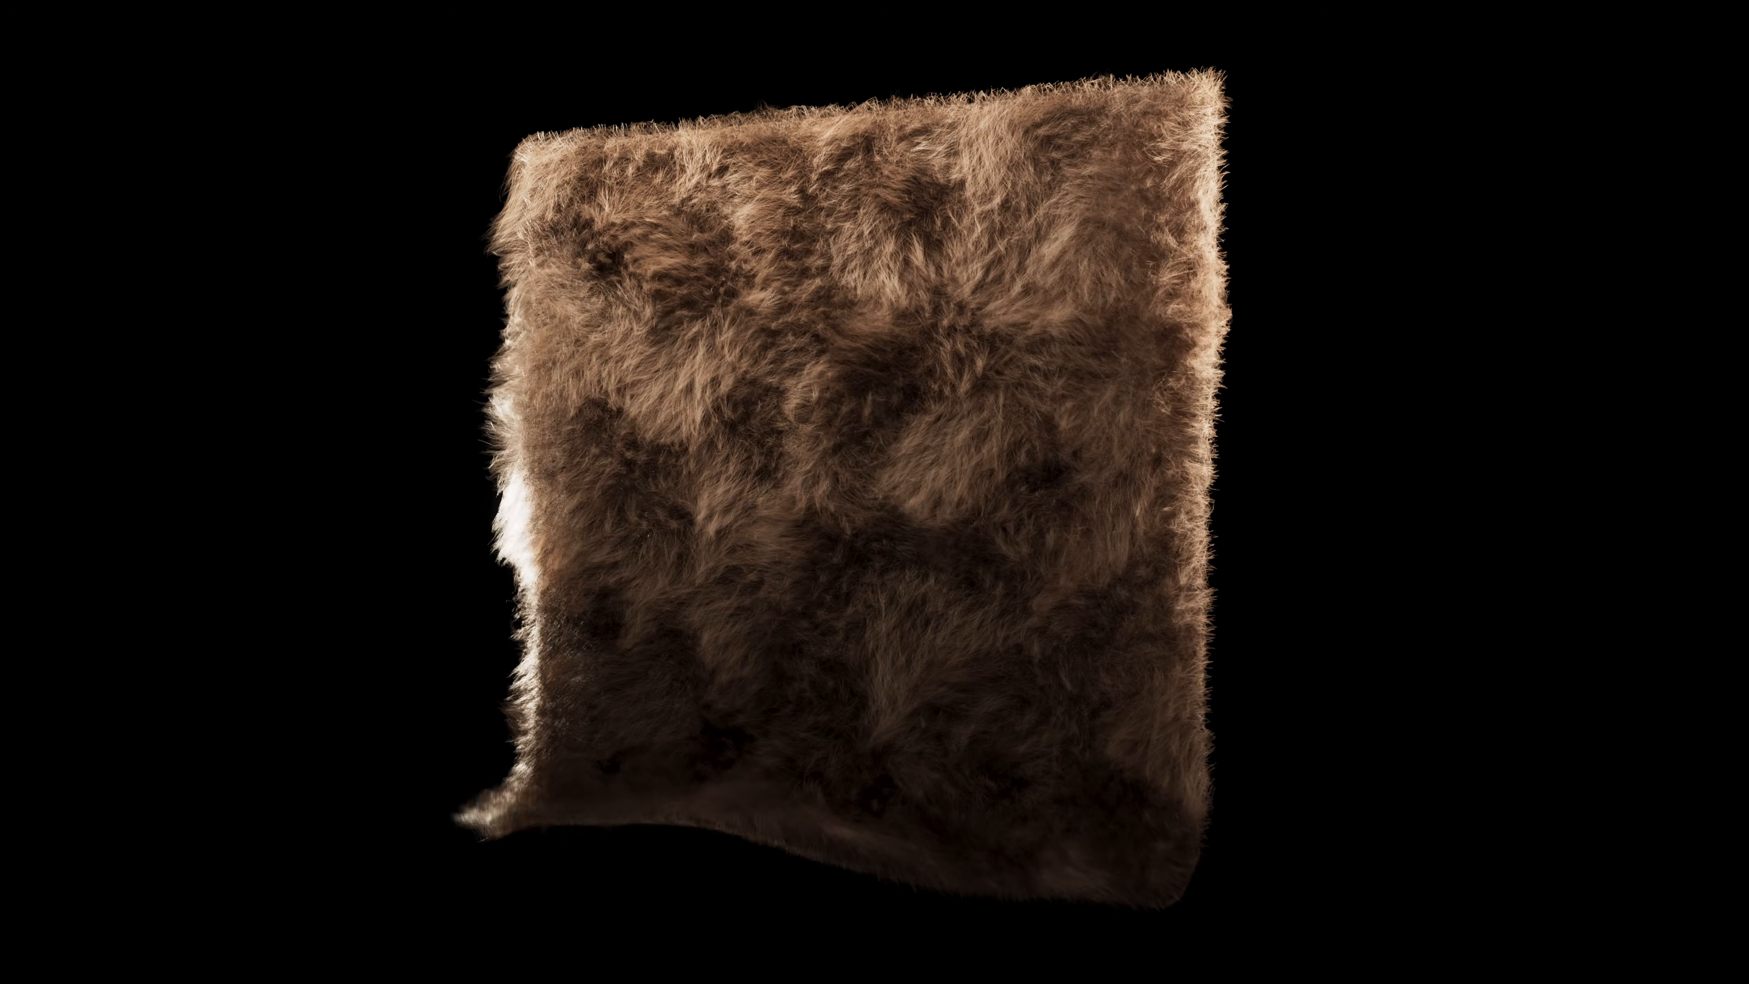